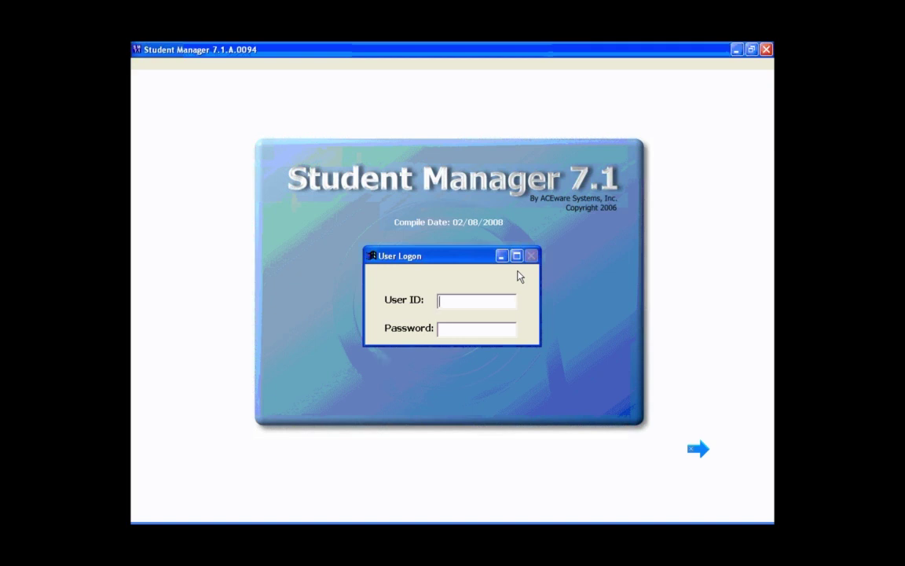
Log on with the user ID and password, then dismiss the backup warning from 01/22/2008.
text(CHUCK***)
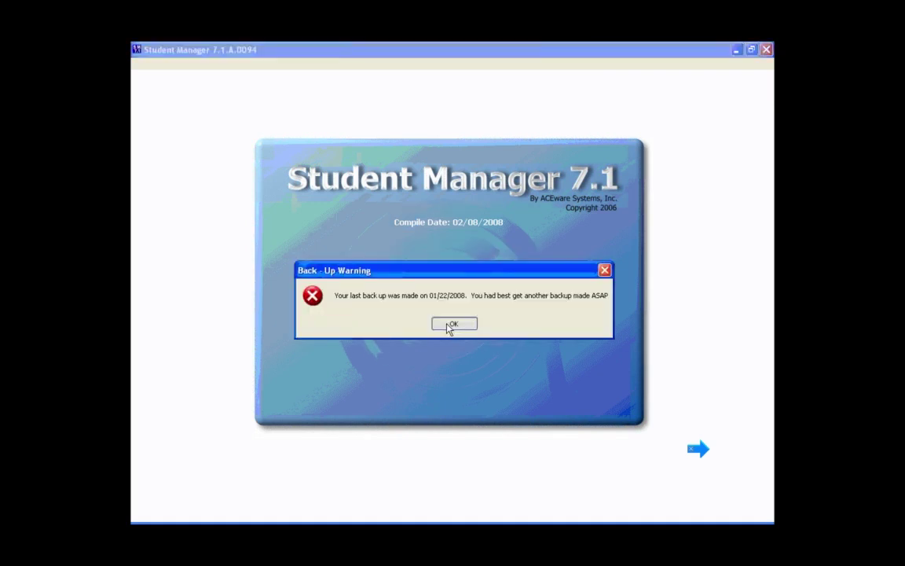
click(452, 323)
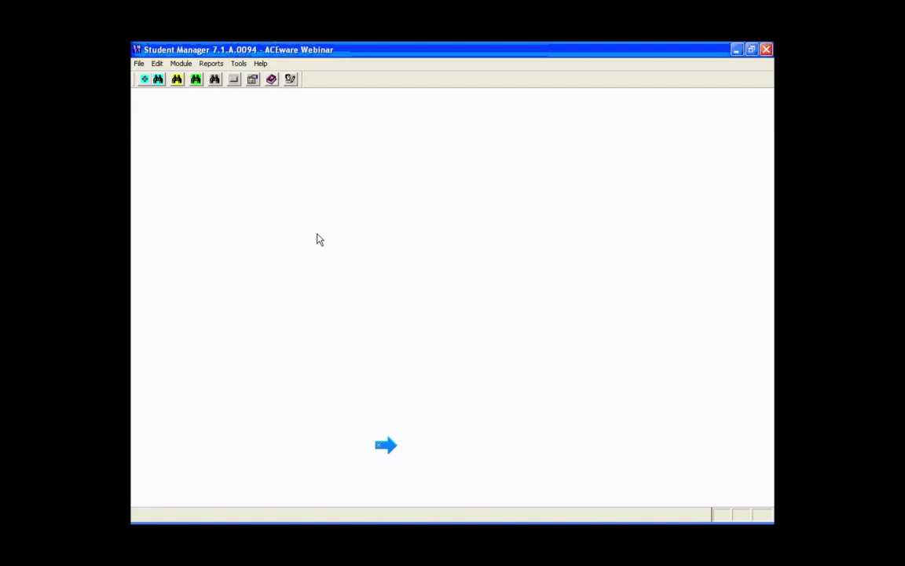
Pick a report from the Reports menu with Modify Report and Additional Reports ticked.
click(210, 66)
mouse_move(212, 78)
click(347, 143)
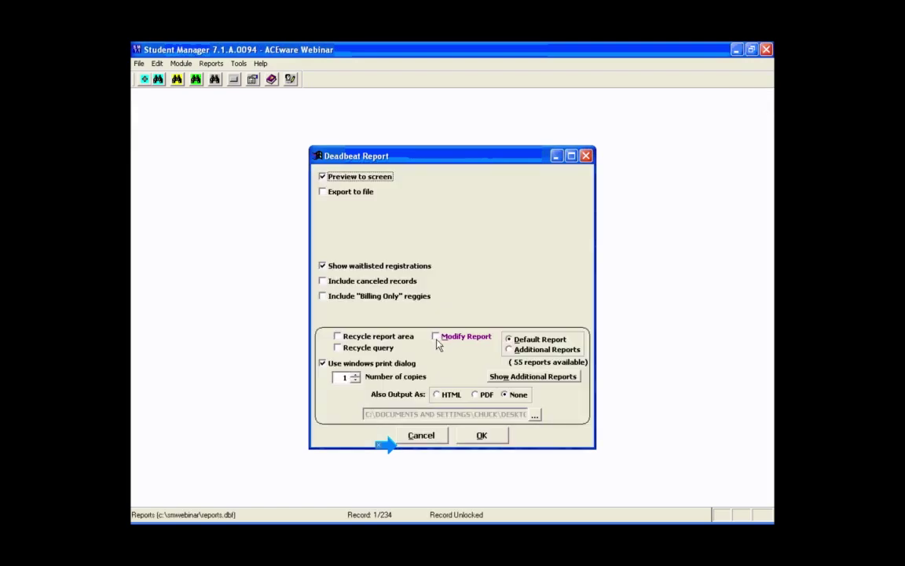
click(509, 349)
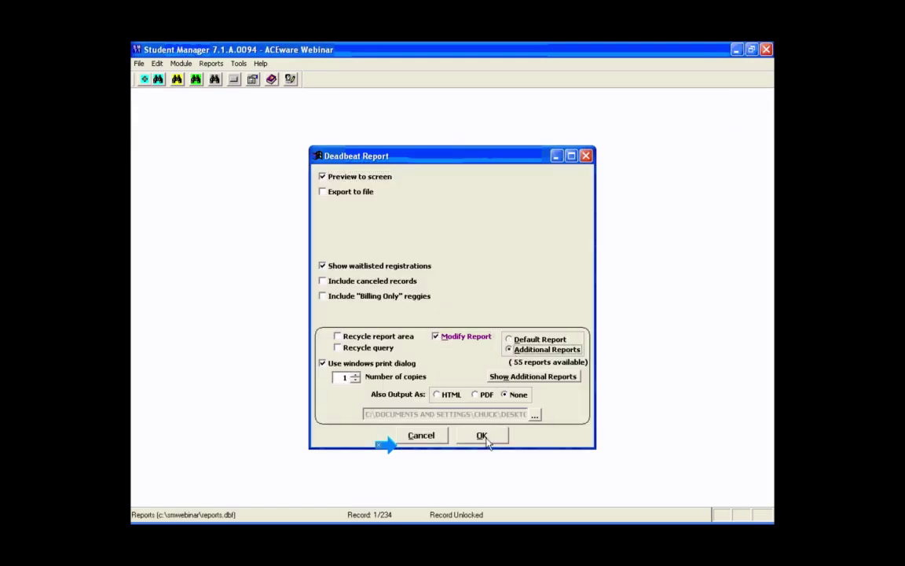
click(486, 441)
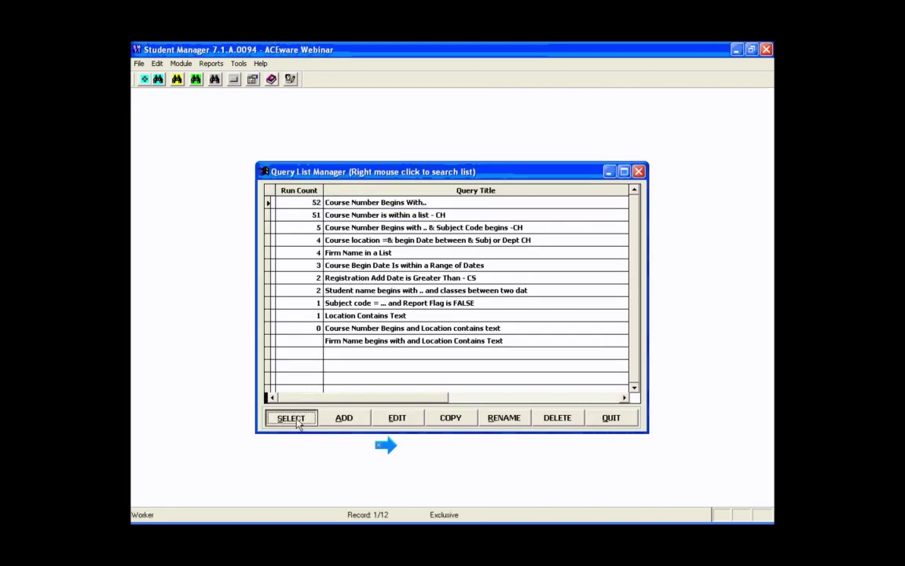
Run the Course Number Begins With query for 07, accept showing the SQL, and mark Xtreme Roster.
click(297, 424)
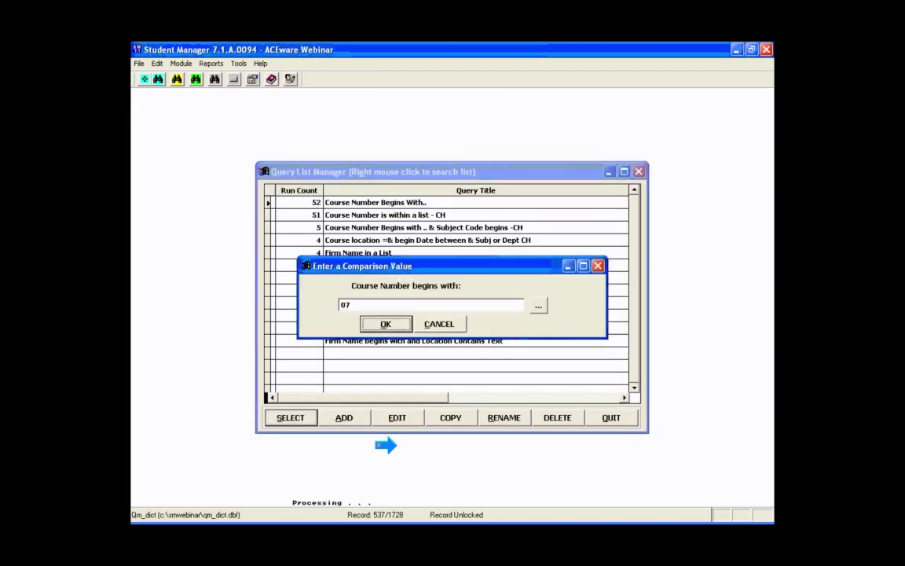
key(Return)
click(391, 318)
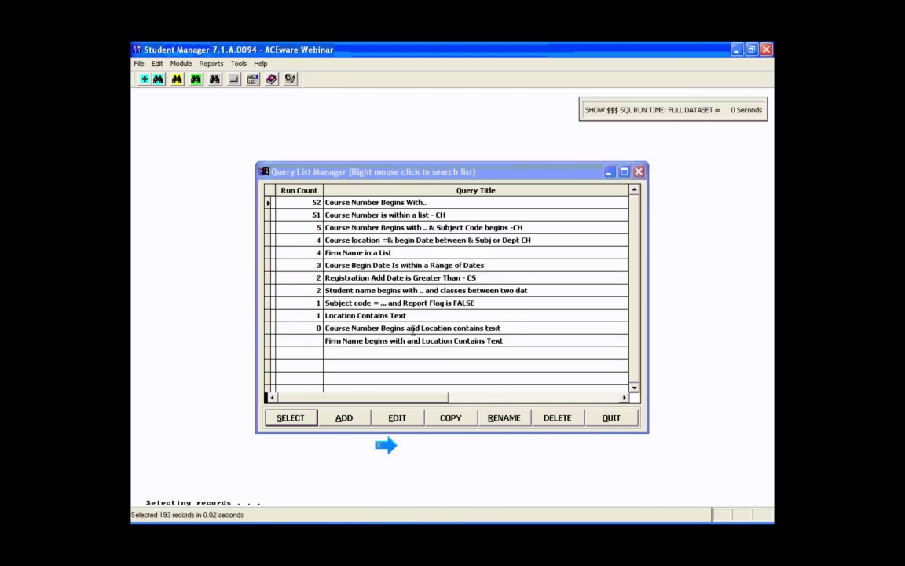
click(267, 275)
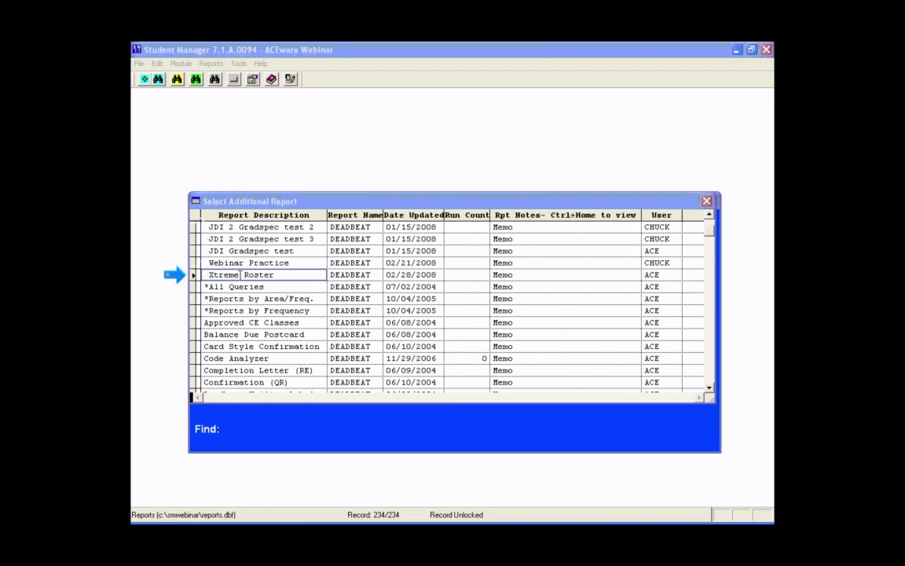
Run the Xtreme Roster report from the Select Additional Report list on the 193 selected records.
click(716, 267)
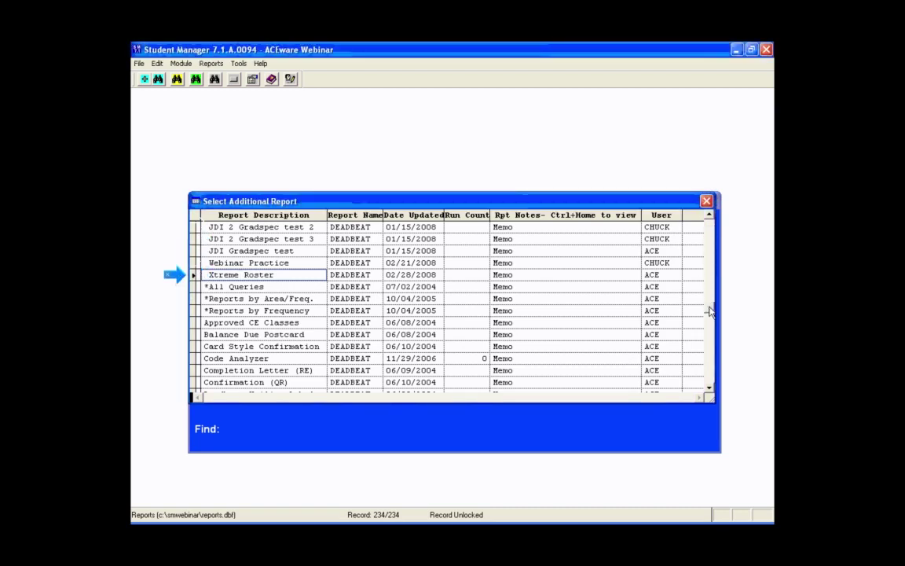
drag(710, 312, 721, 210)
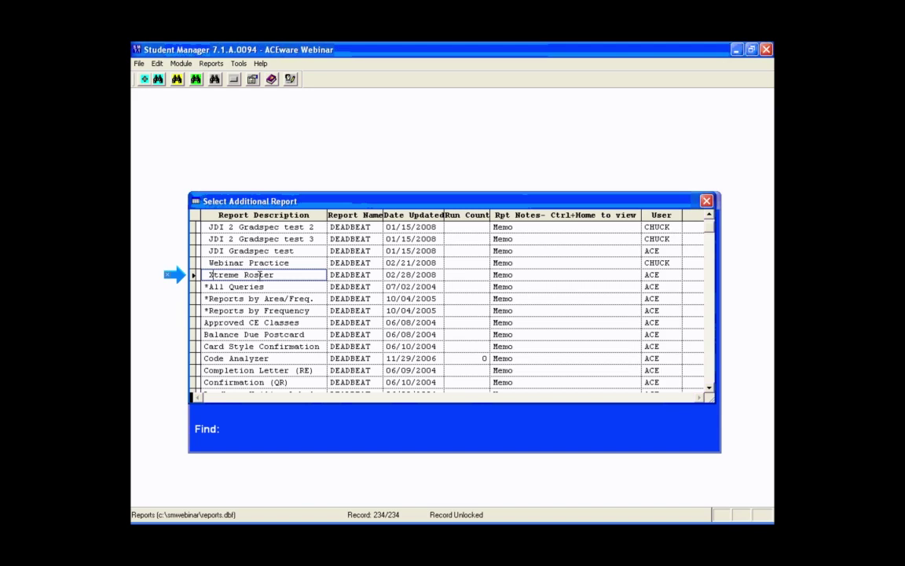
double_click(259, 274)
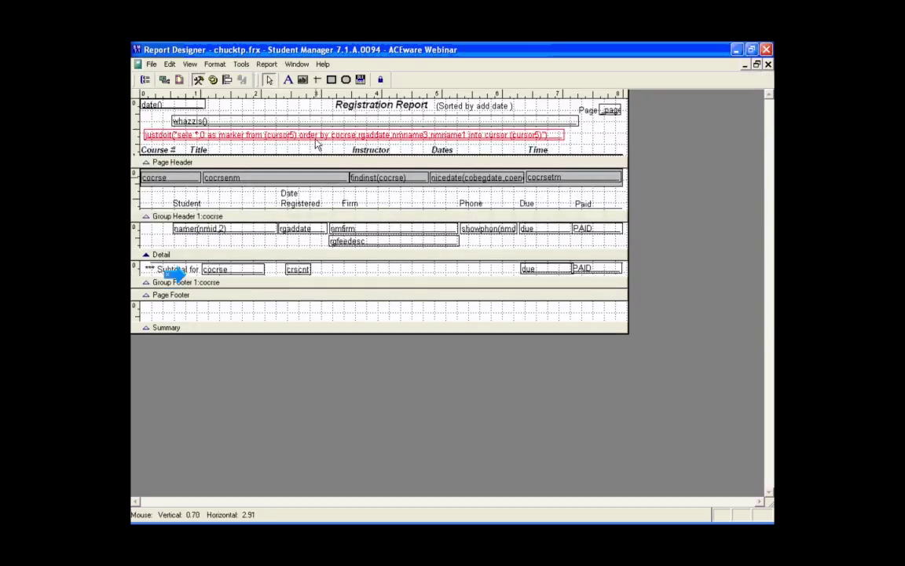
Select the red justdoit header field, then start drawing a new field and cancel it.
click(316, 137)
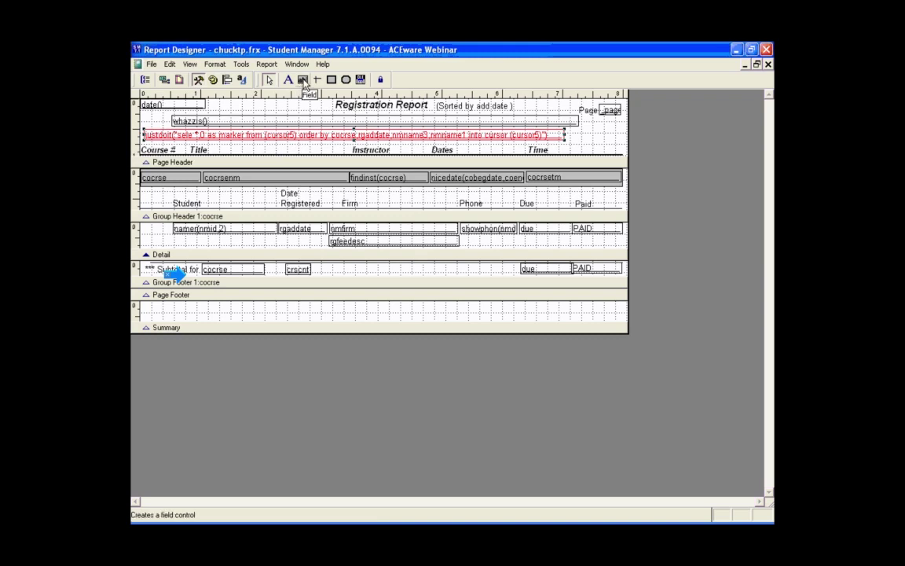
click(303, 82)
drag(252, 106, 298, 110)
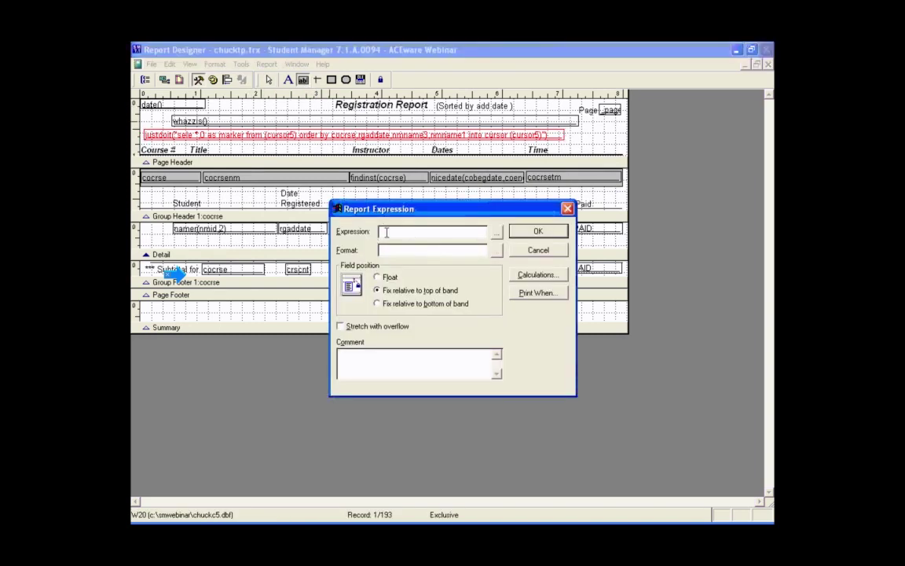
click(538, 251)
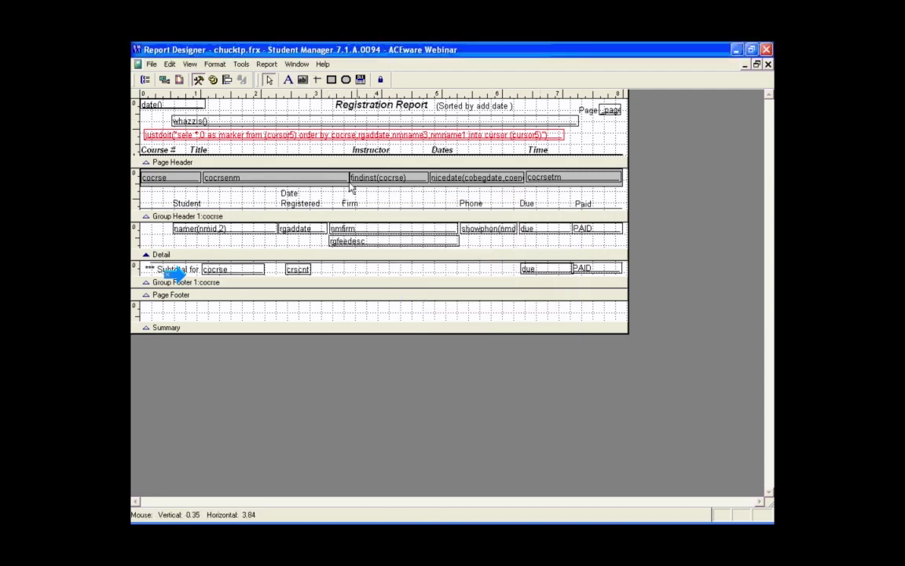
Open the justdoit field's expression in the Expression Builder.
double_click(289, 134)
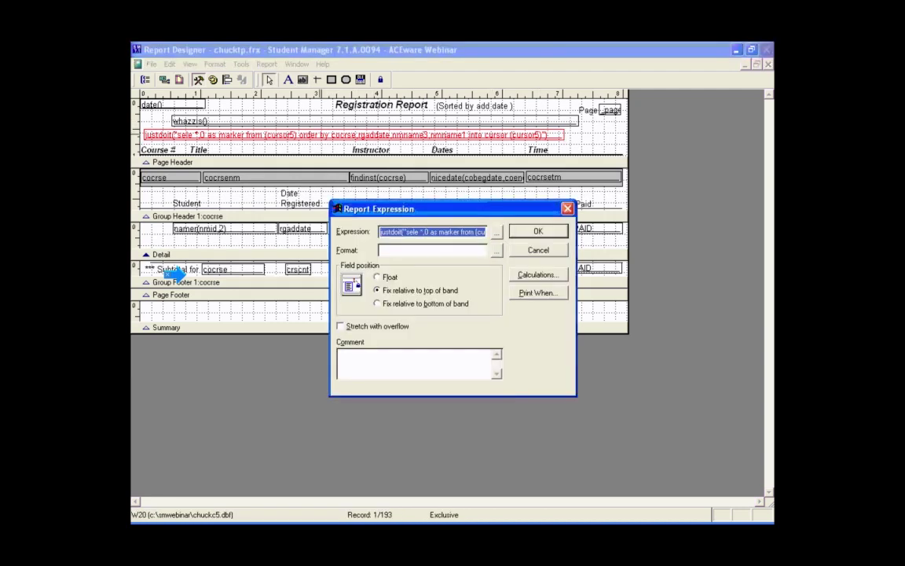
click(497, 231)
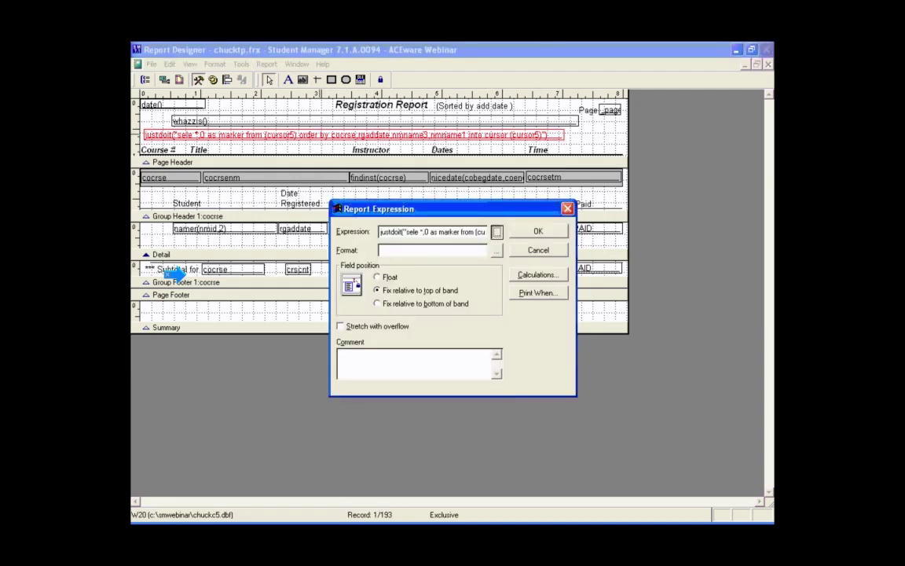
click(431, 212)
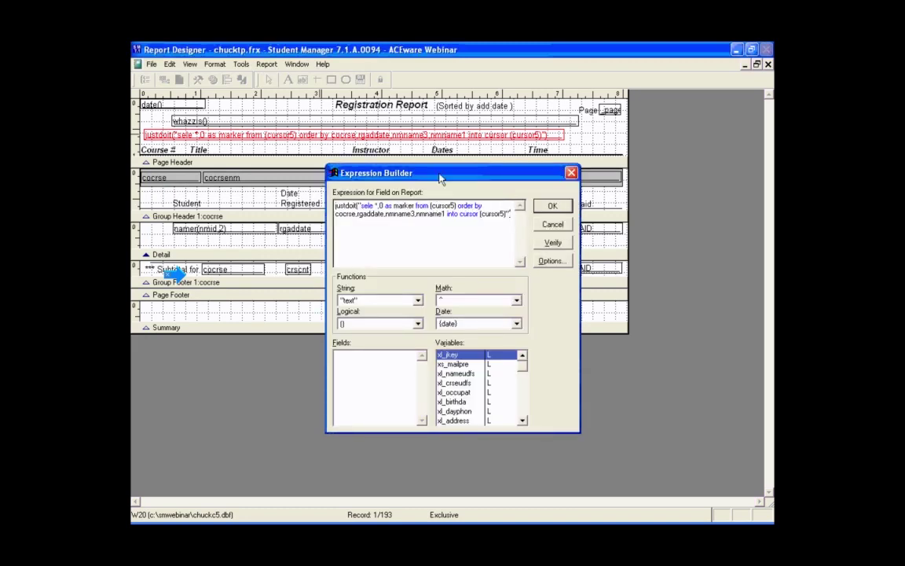
Close the Expression Builder and Report Expression dialog unchanged, back to the chucktp.frx layout.
drag(435, 177, 357, 168)
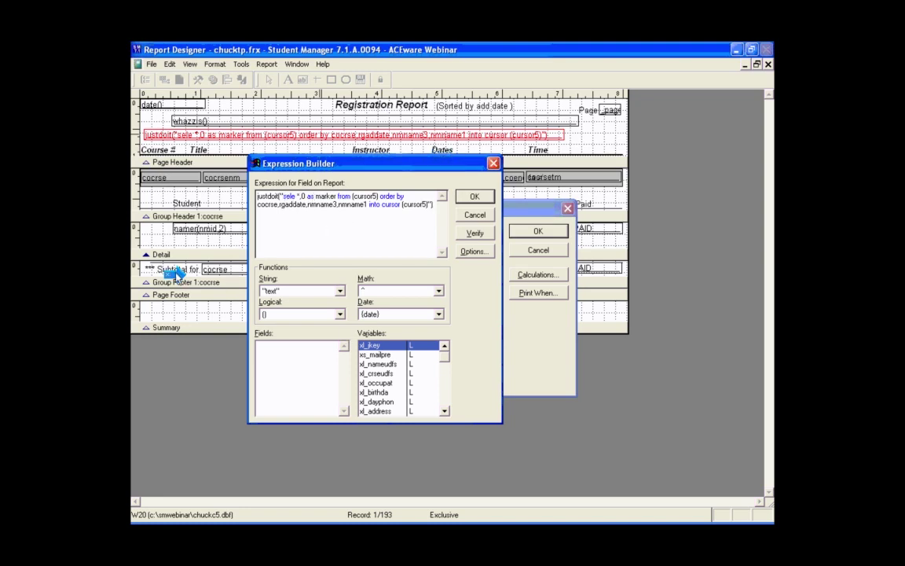
click(169, 269)
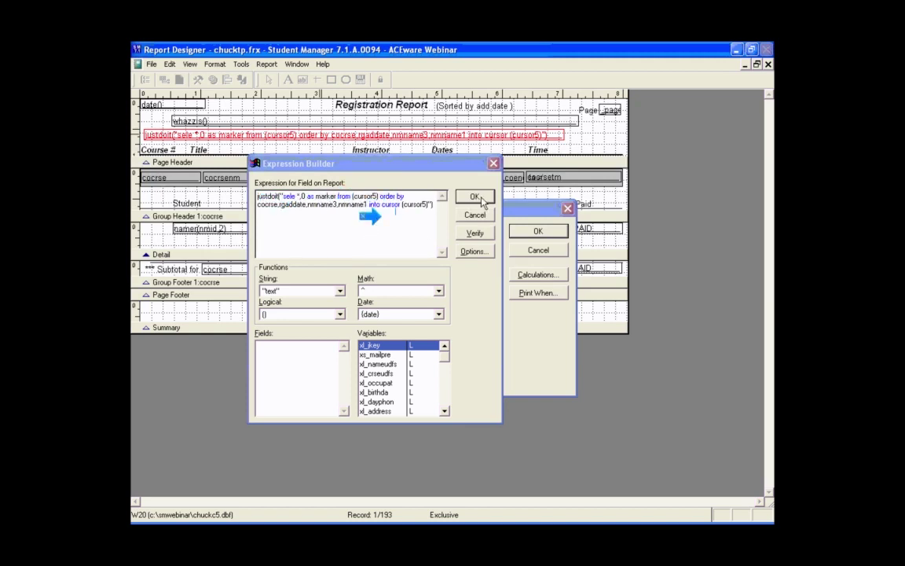
click(481, 199)
click(534, 233)
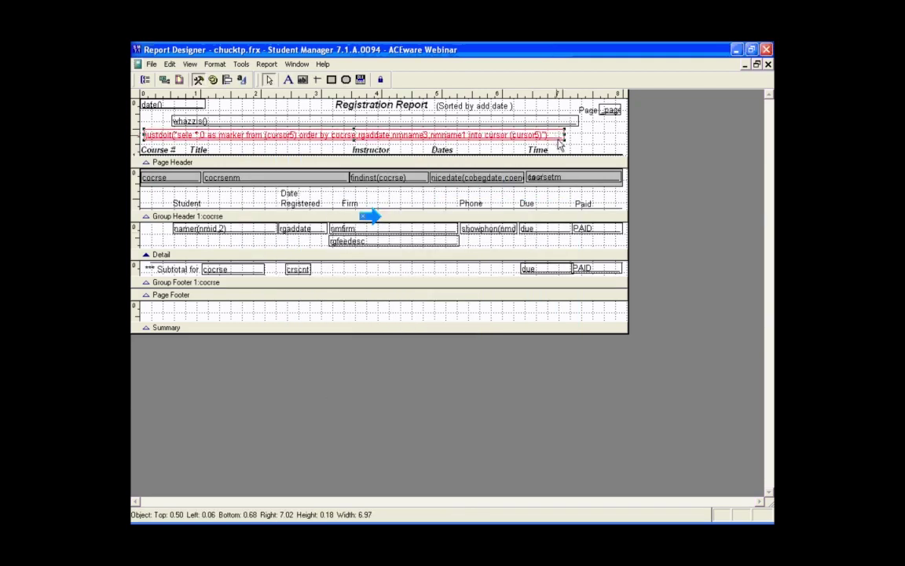
Resize the red justdoit field, stretching it to about 7.66 wide across the header.
drag(511, 137, 172, 135)
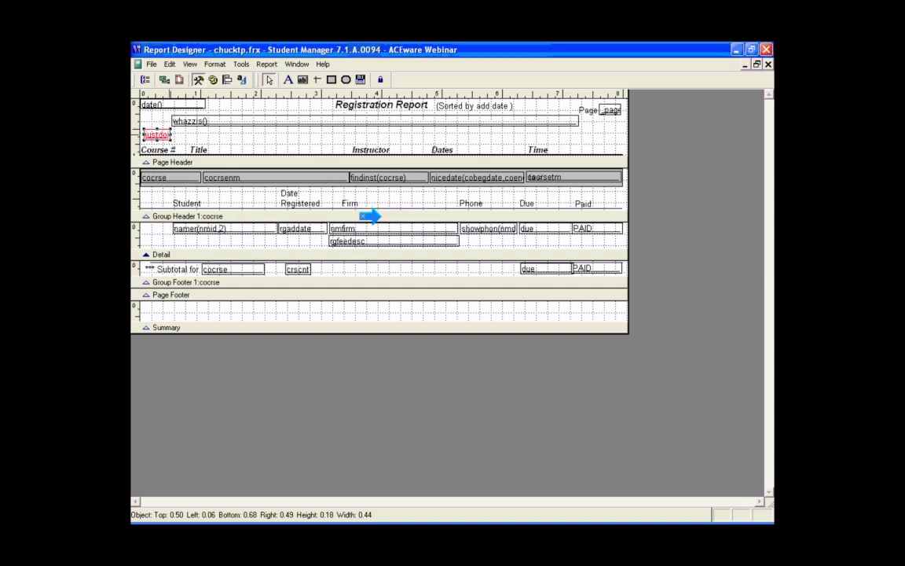
drag(171, 135, 609, 141)
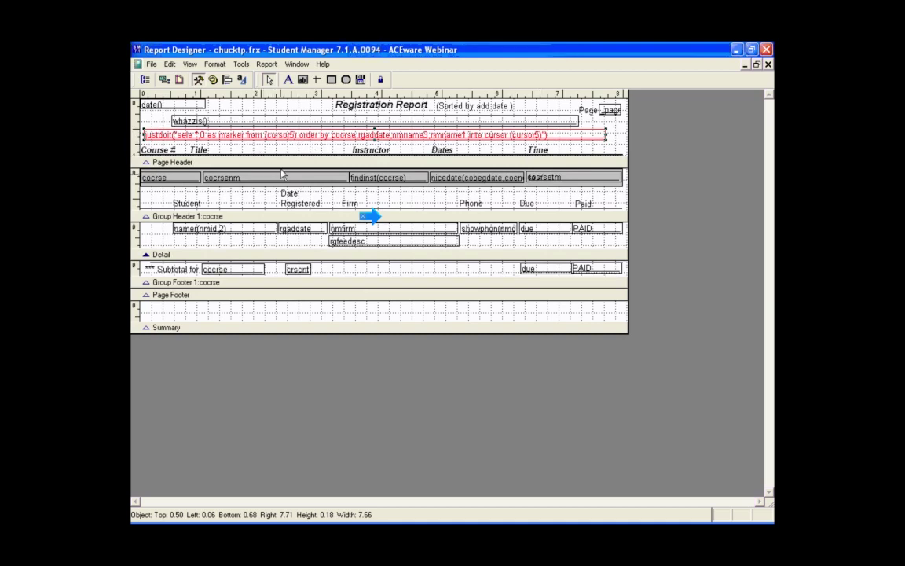
double_click(373, 217)
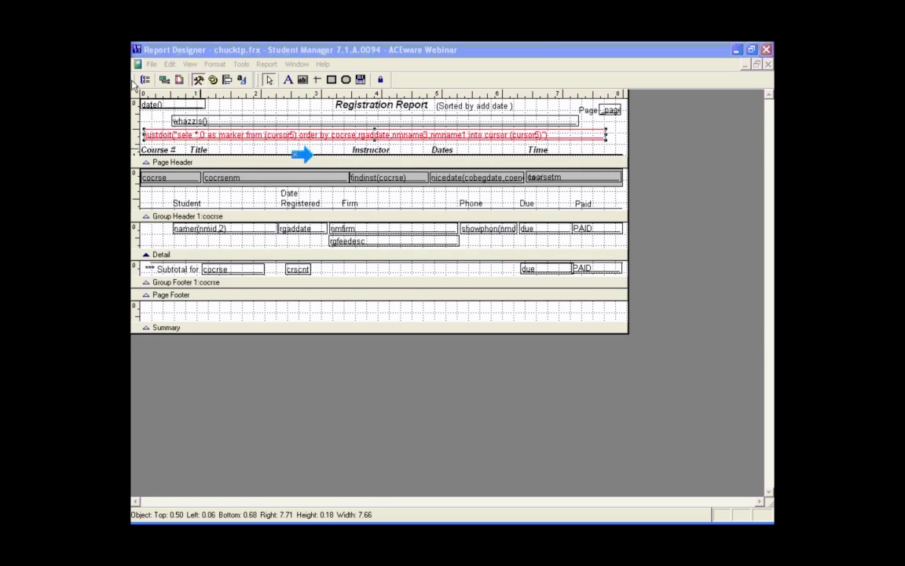
click(151, 64)
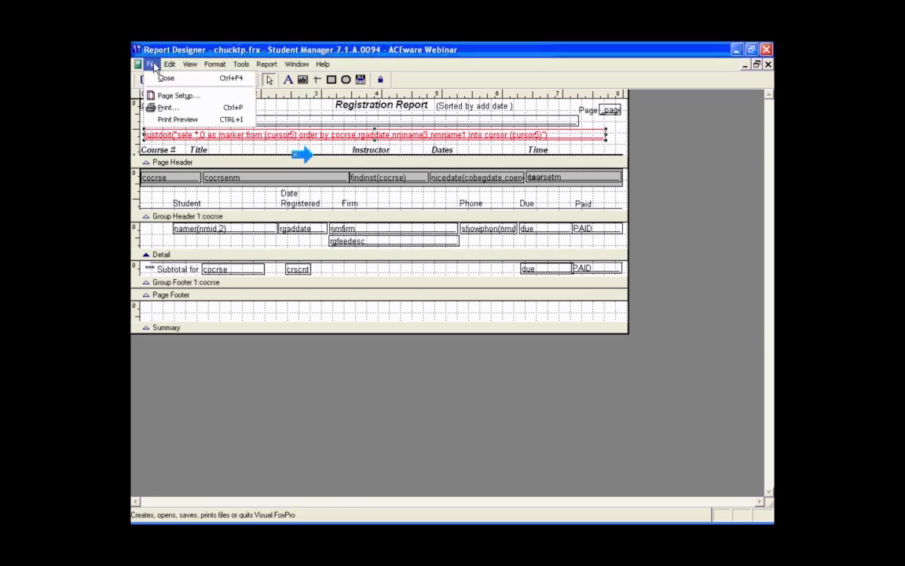
click(178, 119)
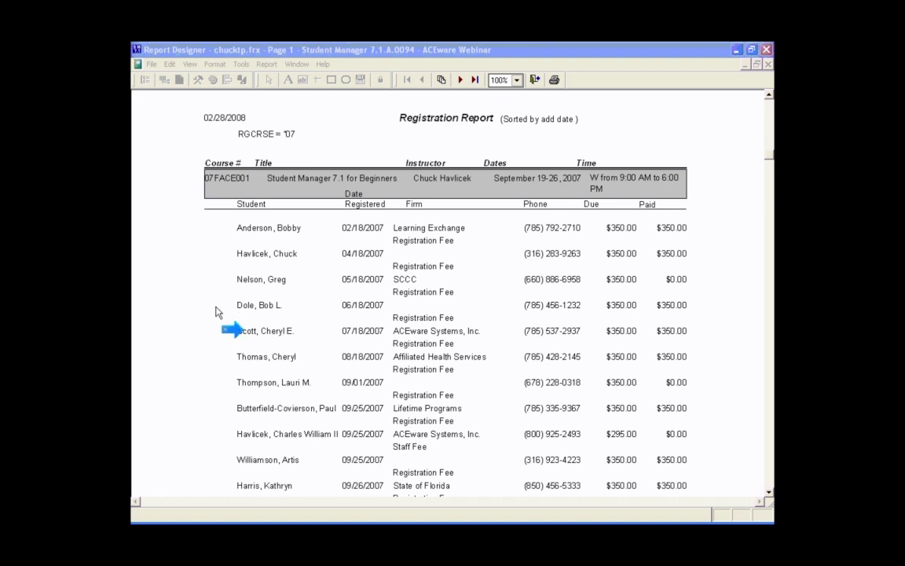
click(534, 80)
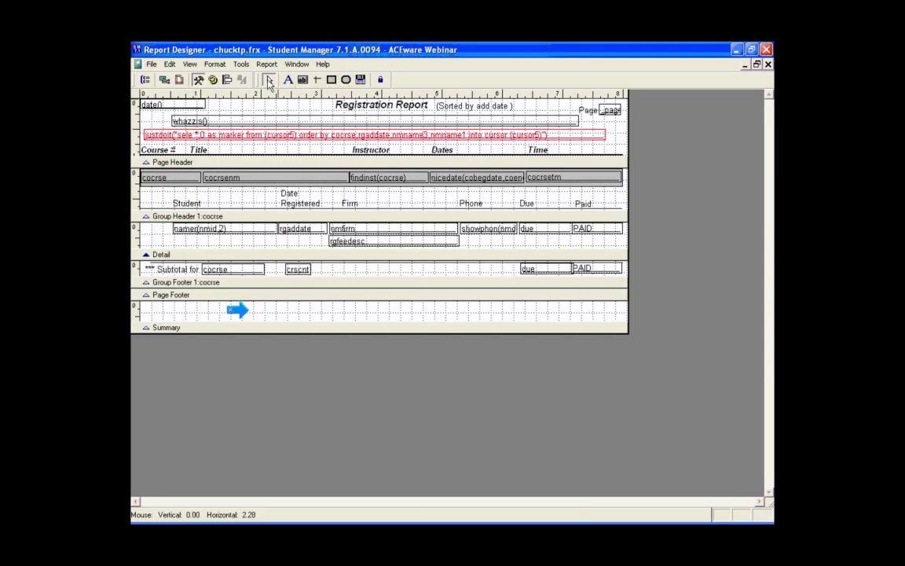
Change the header label from '(Sorted by add date)' to '(Sorted by Name)'.
click(469, 110)
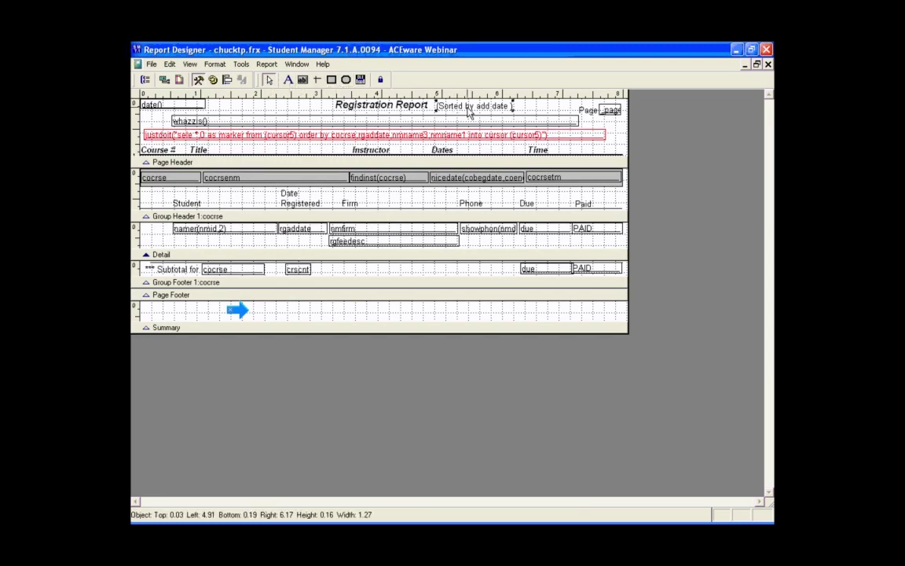
click(287, 79)
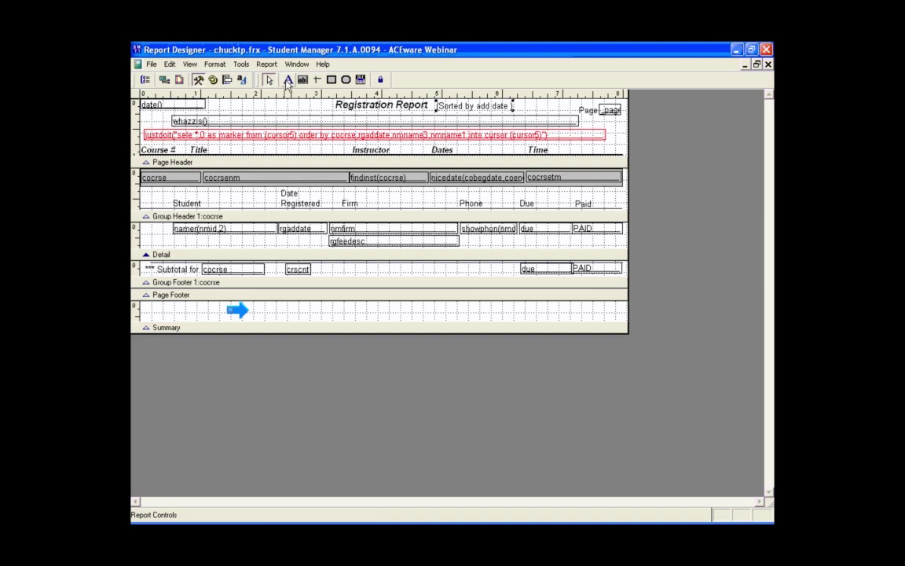
drag(476, 106, 512, 108)
text(Name)
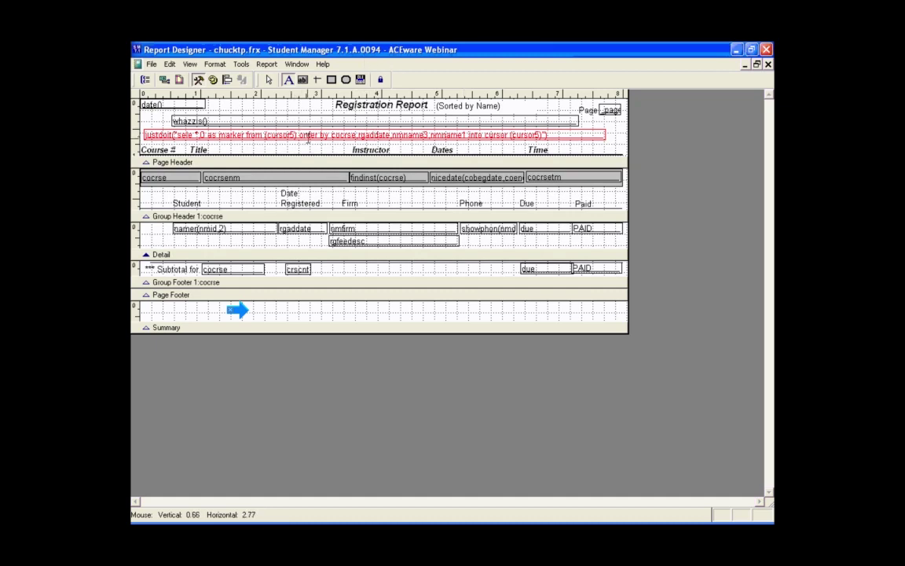
Open the Report Expression properties of the red sort-expression field.
click(269, 79)
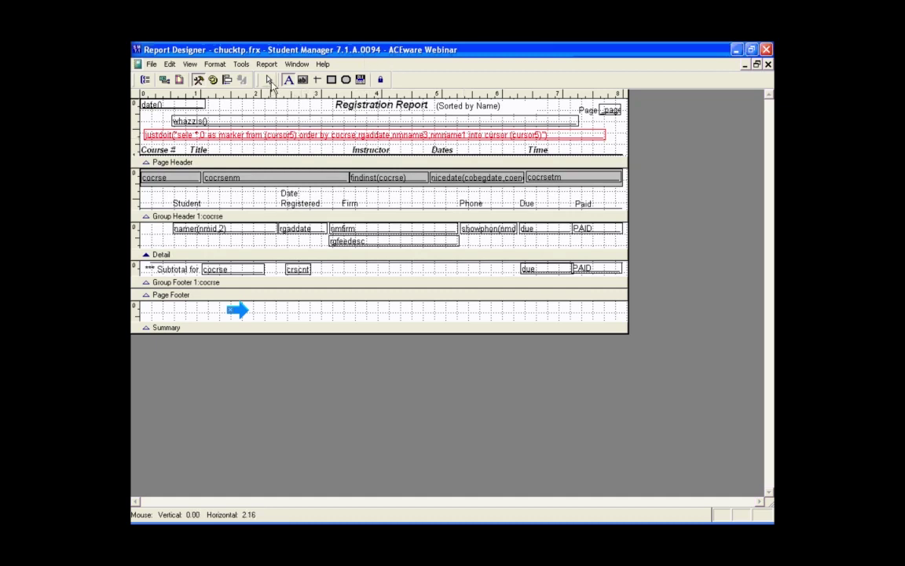
click(288, 137)
double_click(374, 134)
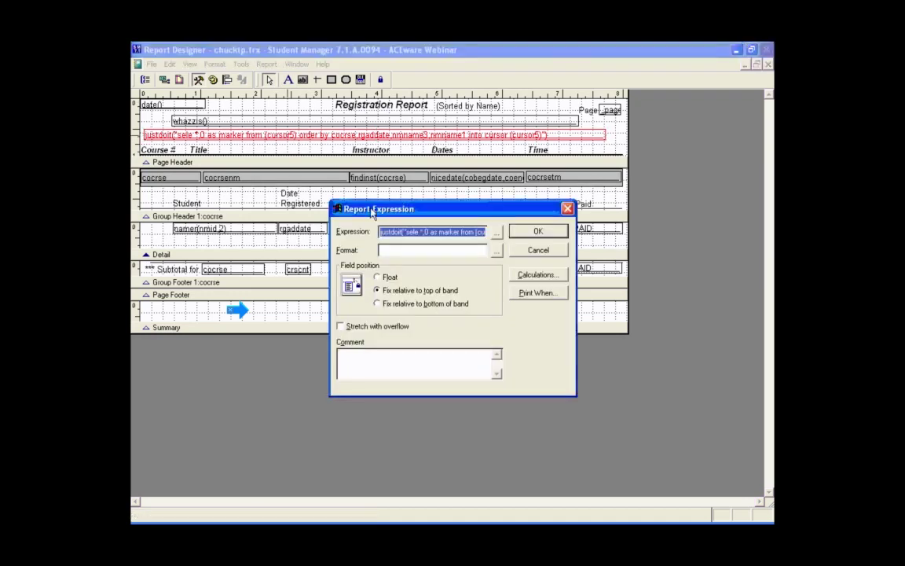
Delete rgaddate from the sort expression in Expression Builder, leaving cocrse, nmname3, nmname1.
click(497, 233)
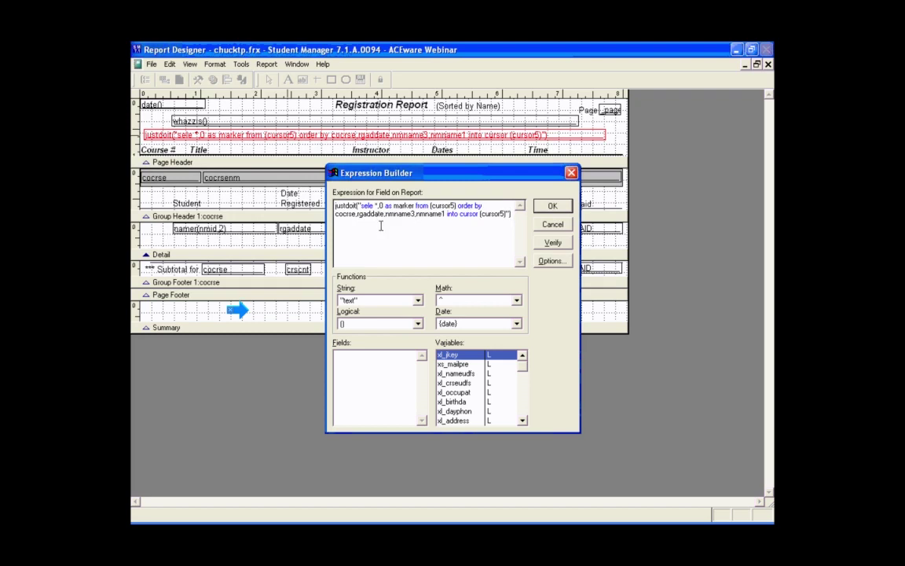
click(240, 311)
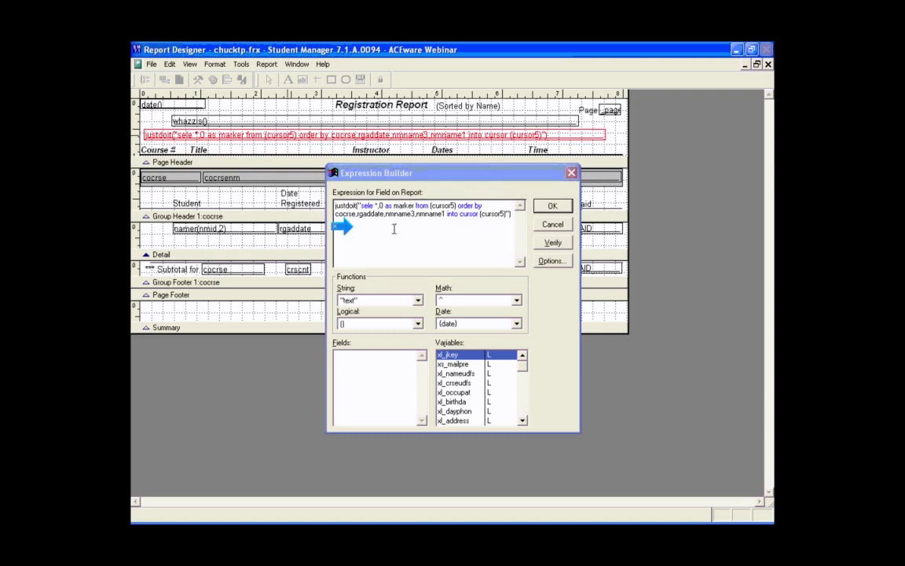
click(370, 210)
double_click(370, 212)
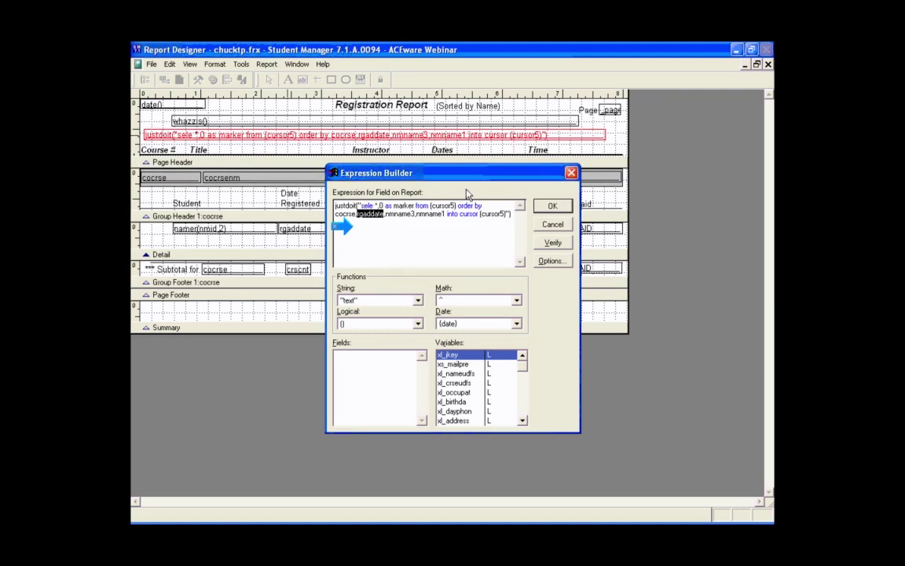
key(Delete)
key(Delete)
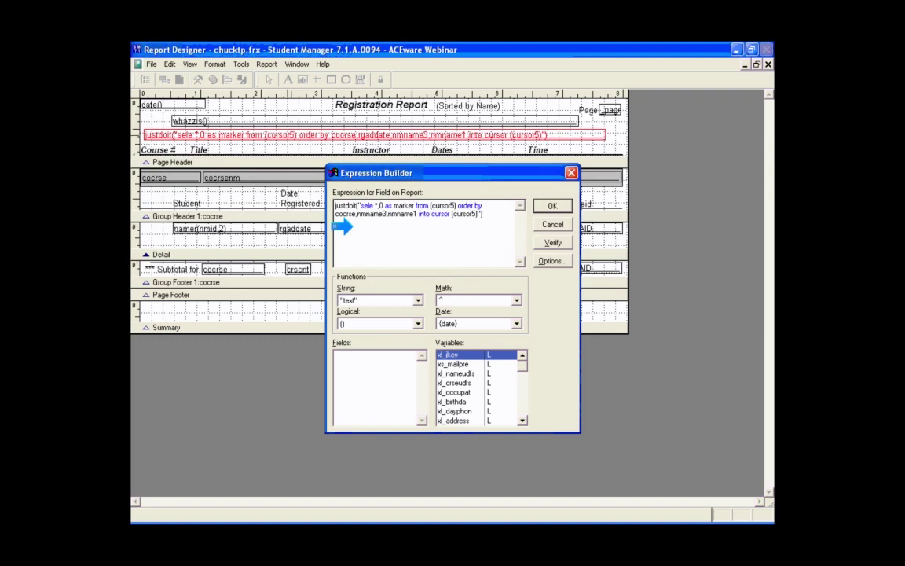
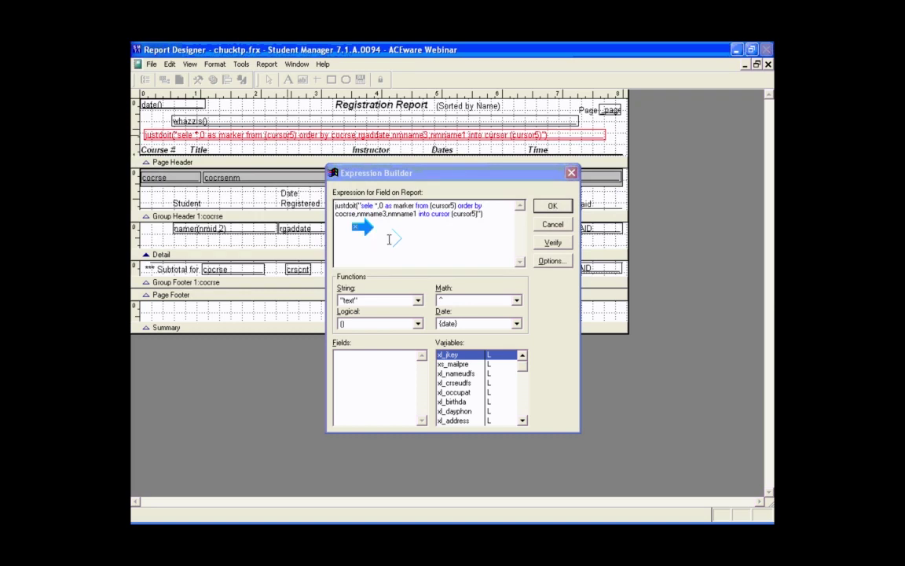
Accept the justdoit expression, then close the designer and save the report retitled 'Xtreme Roster X Name'.
click(550, 207)
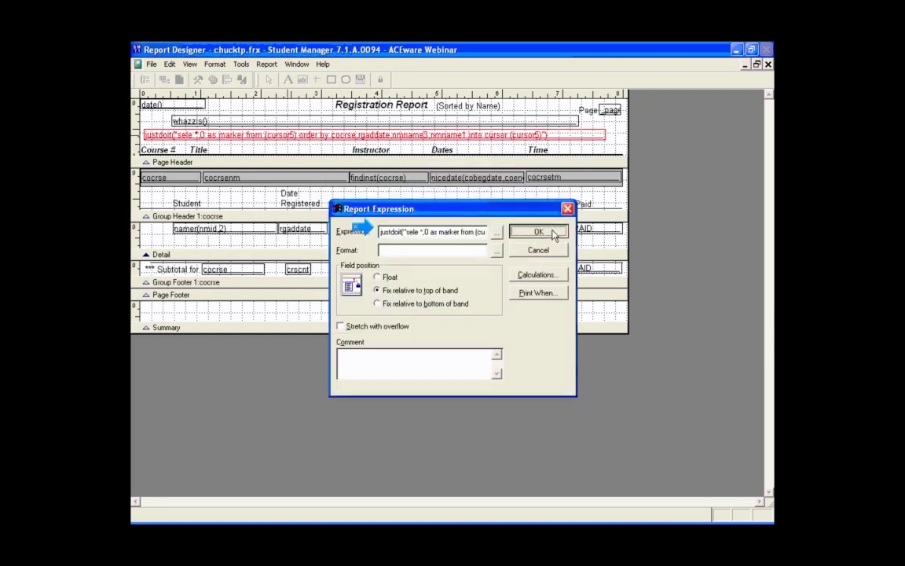
click(553, 233)
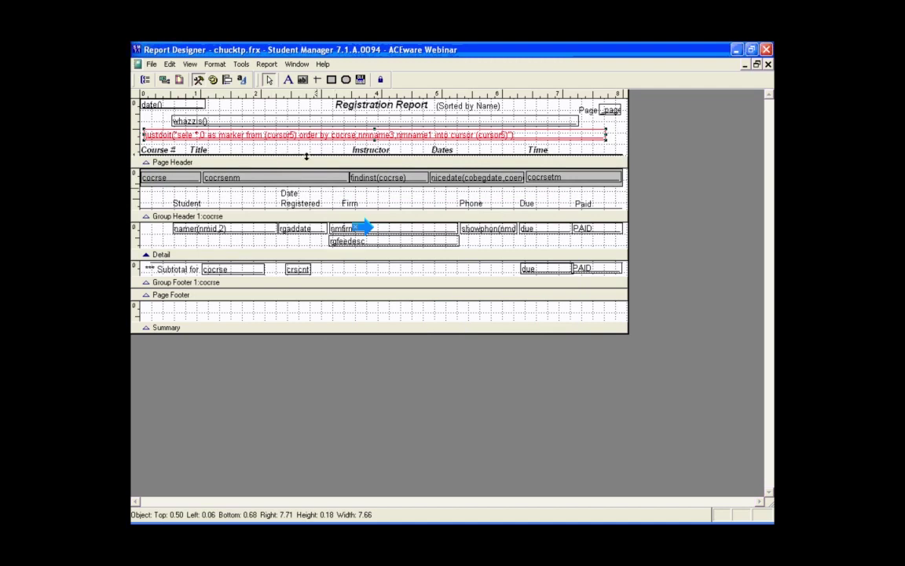
click(152, 65)
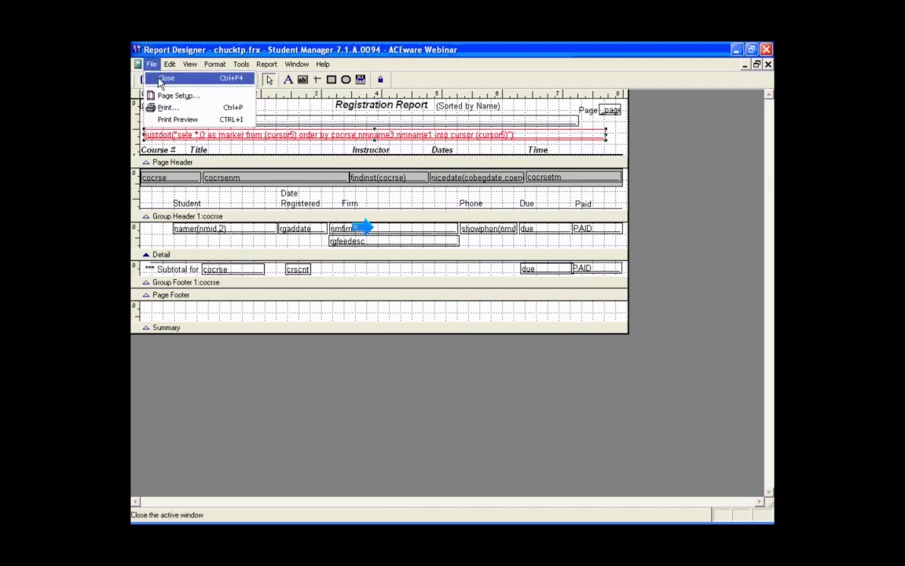
click(160, 79)
click(406, 322)
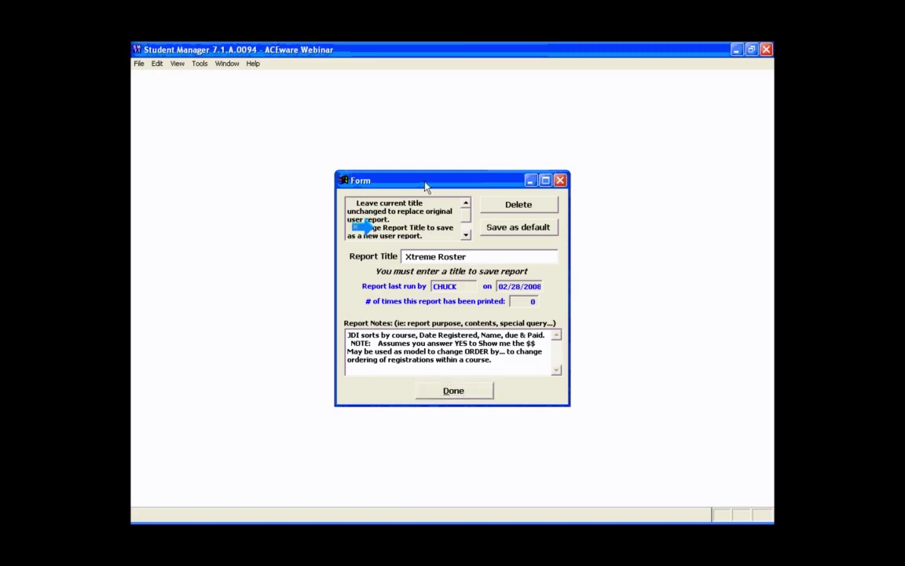
text(X Name)
click(440, 395)
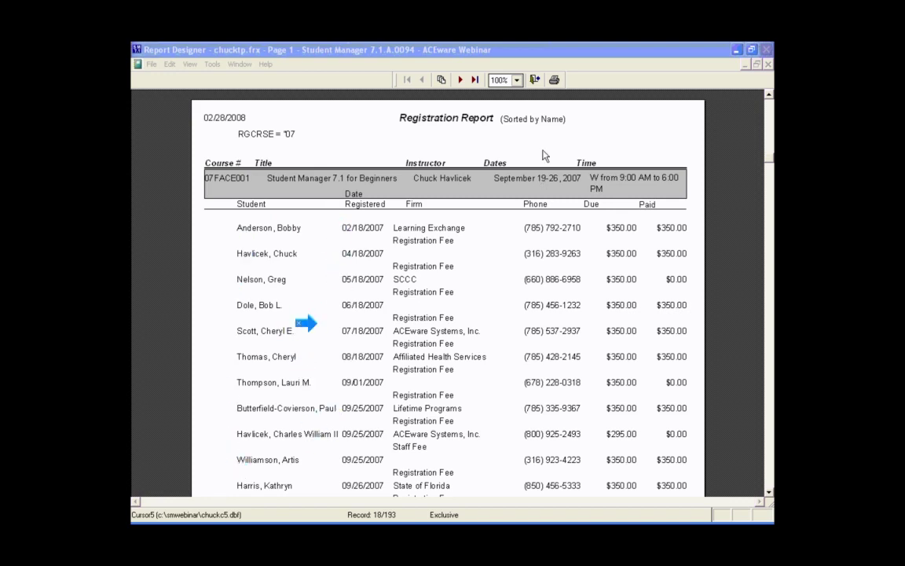
Close the preview without printing, then set the run to recycle the report area, modify the report, and use Additional Reports.
click(534, 80)
click(469, 311)
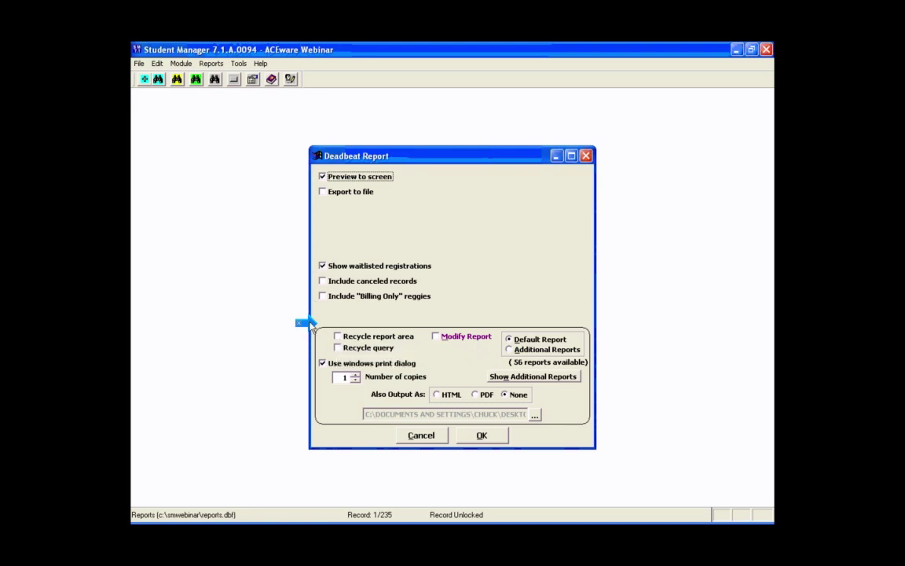
click(338, 335)
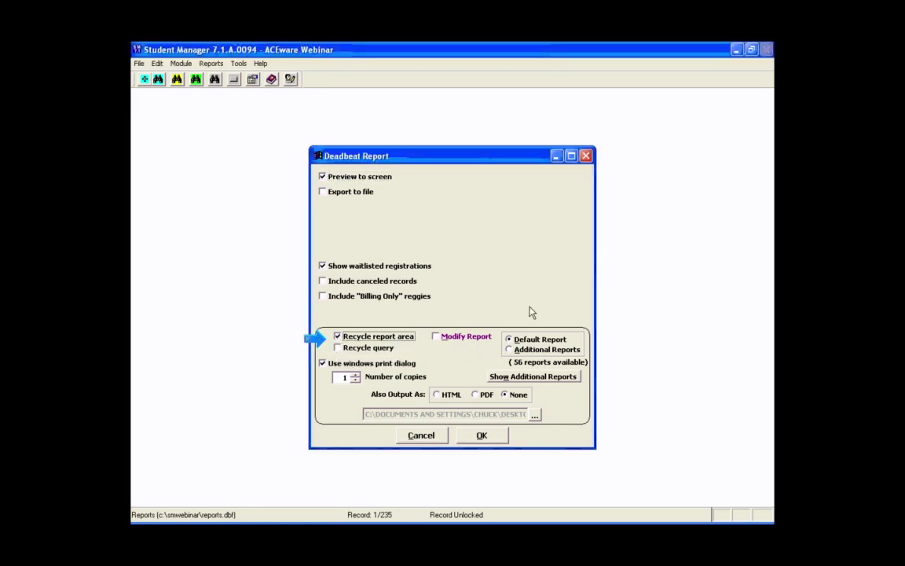
click(436, 337)
click(511, 350)
click(492, 439)
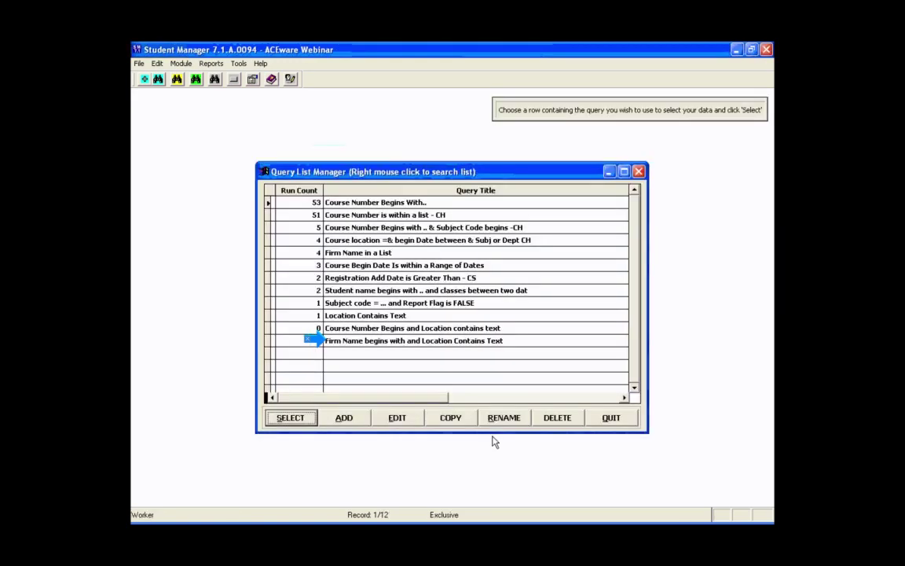
Query Course Number beginning with 07, include due and paid amounts, and run Xtreme Roster X Name.
click(307, 202)
click(290, 418)
text(07)
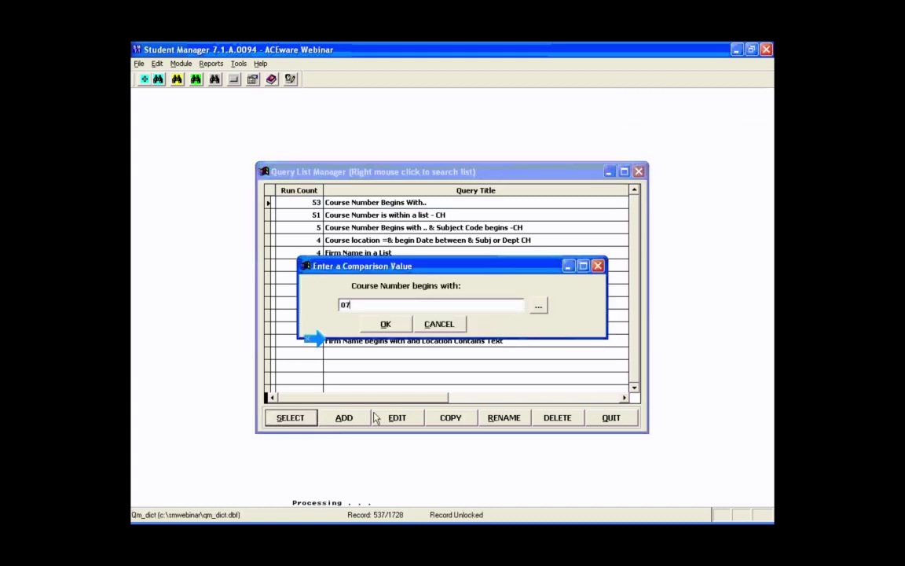
click(385, 323)
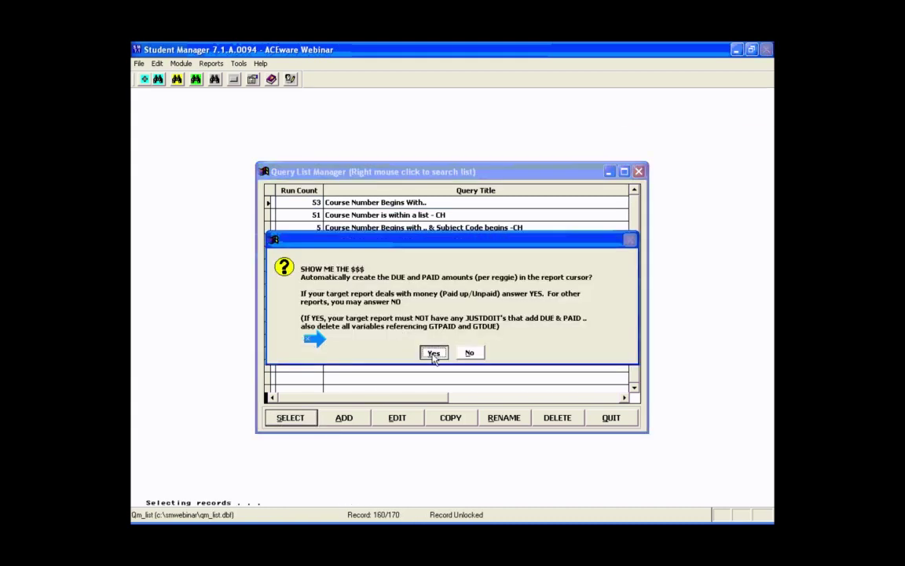
click(434, 354)
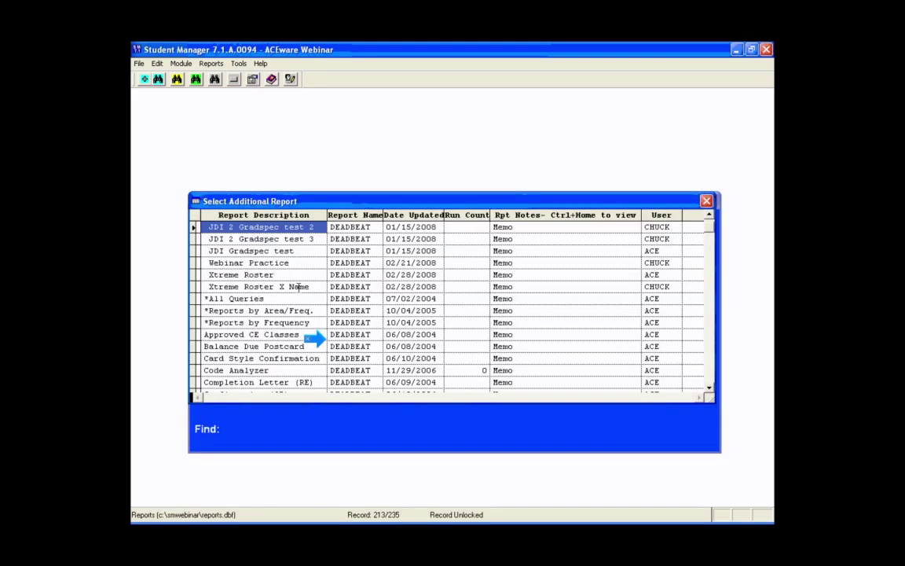
click(299, 286)
key(Return)
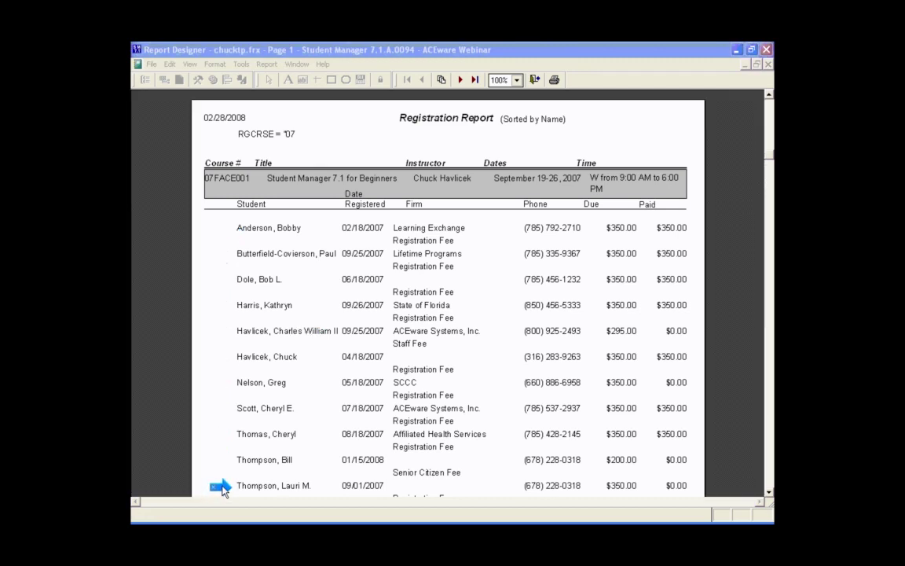
Close the name-sorted Registration Report preview to return to the report layout.
click(534, 79)
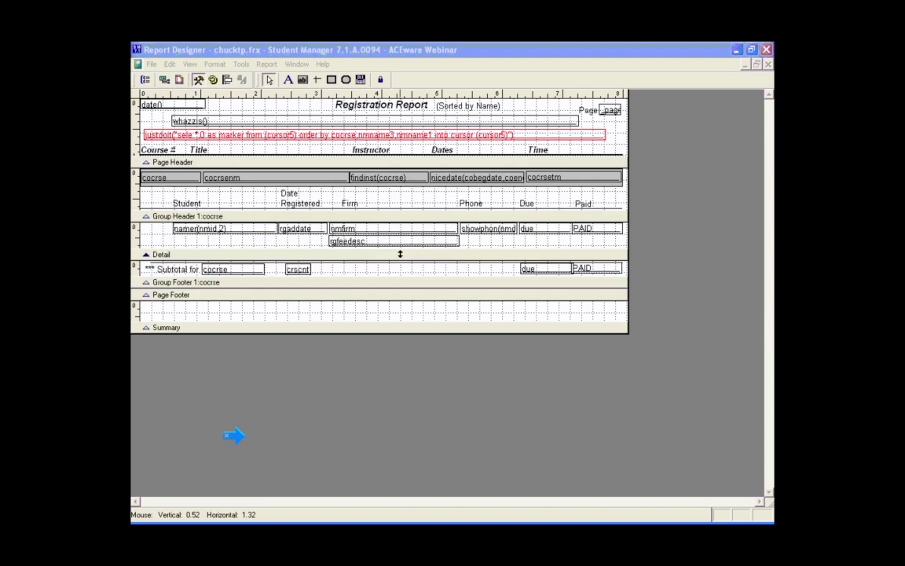
key(alt+Tab)
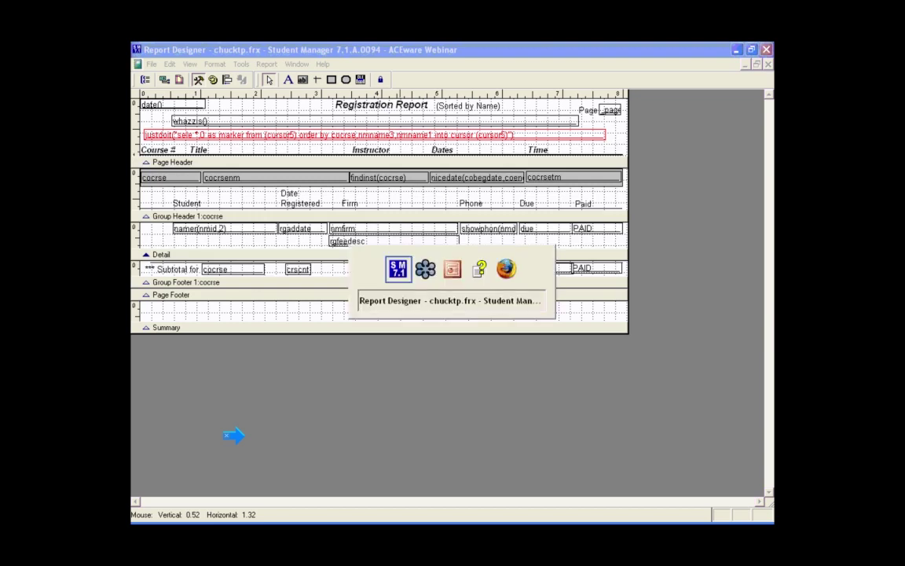
key(alt+Tab)
key(alt+Tab)
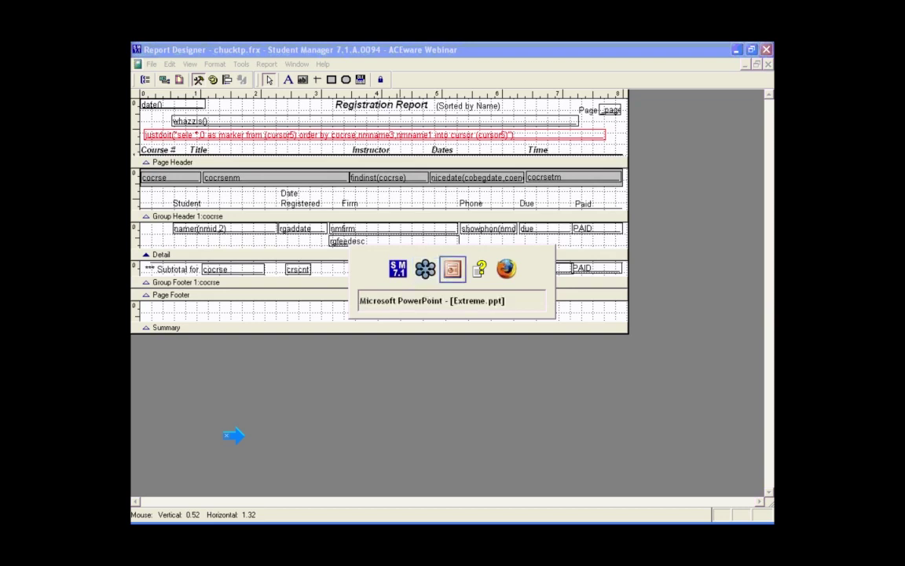
key(alt+Tab)
key(alt+Tab)
key(alt+Tab)
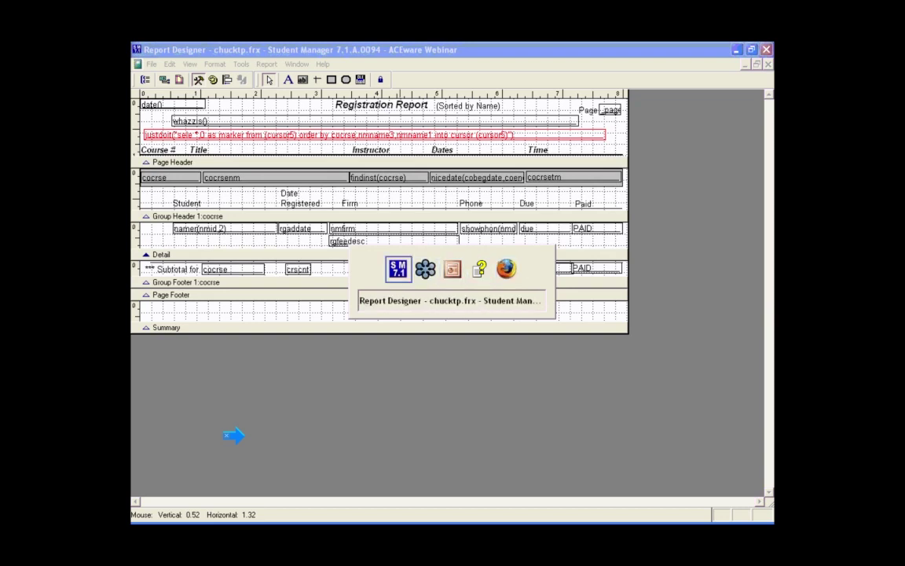
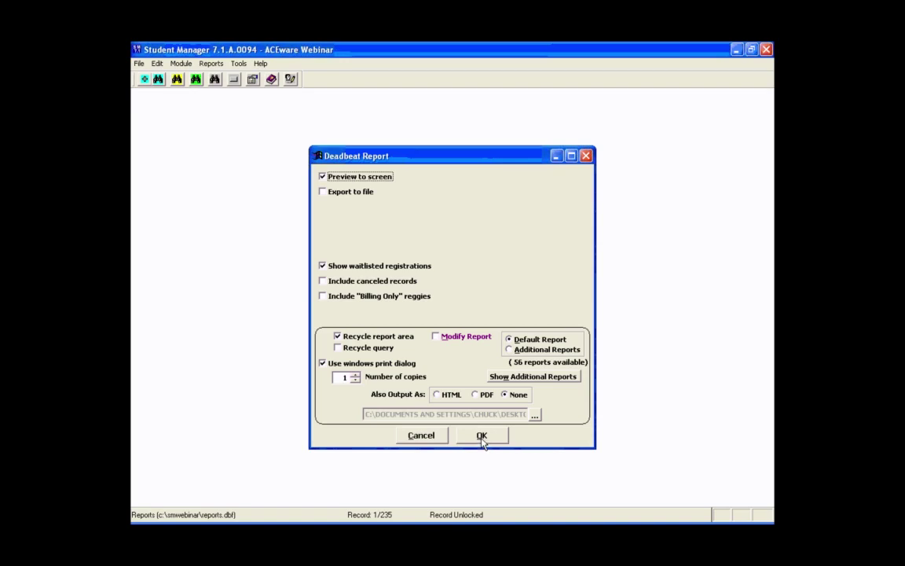
Run the Deadbeat report, dismiss the no-records message, cancel it and leave the Utilities menu unused.
click(482, 437)
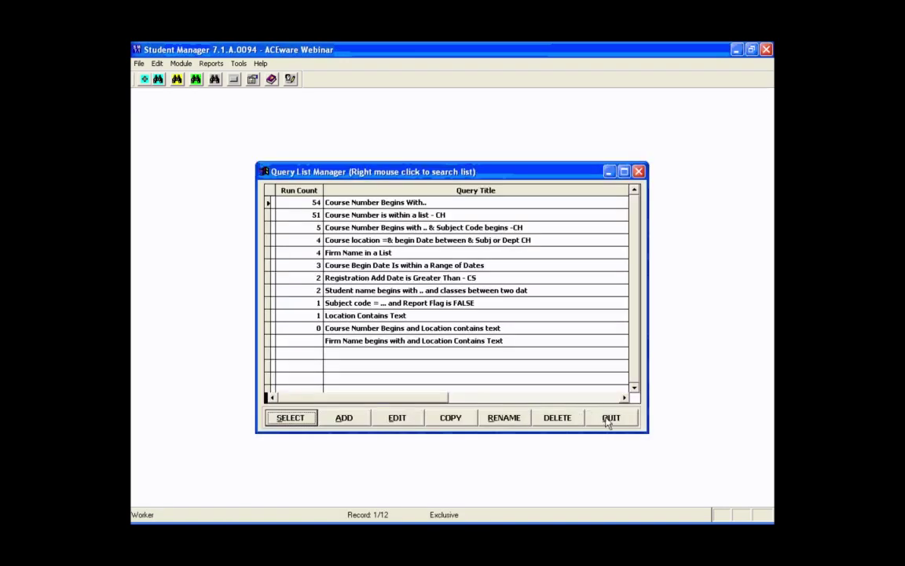
click(610, 419)
click(453, 319)
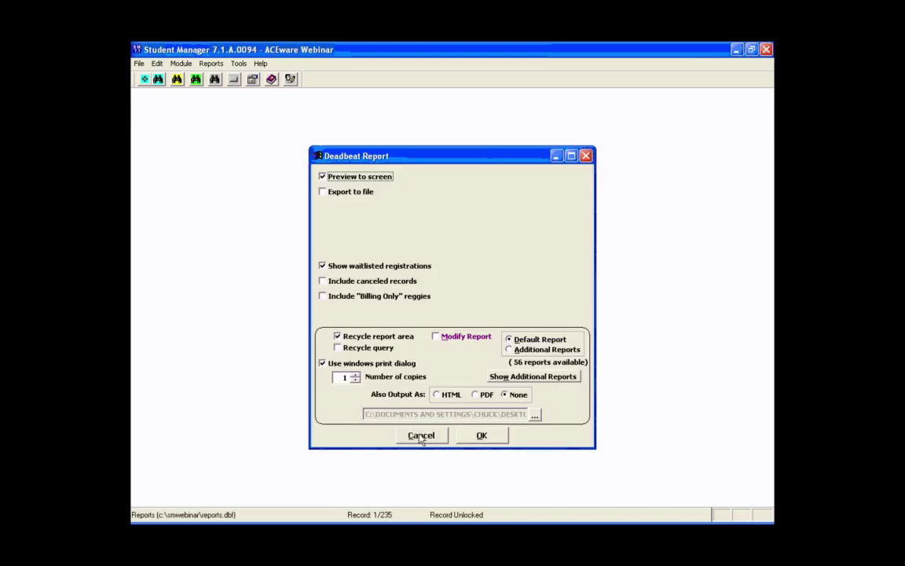
click(420, 435)
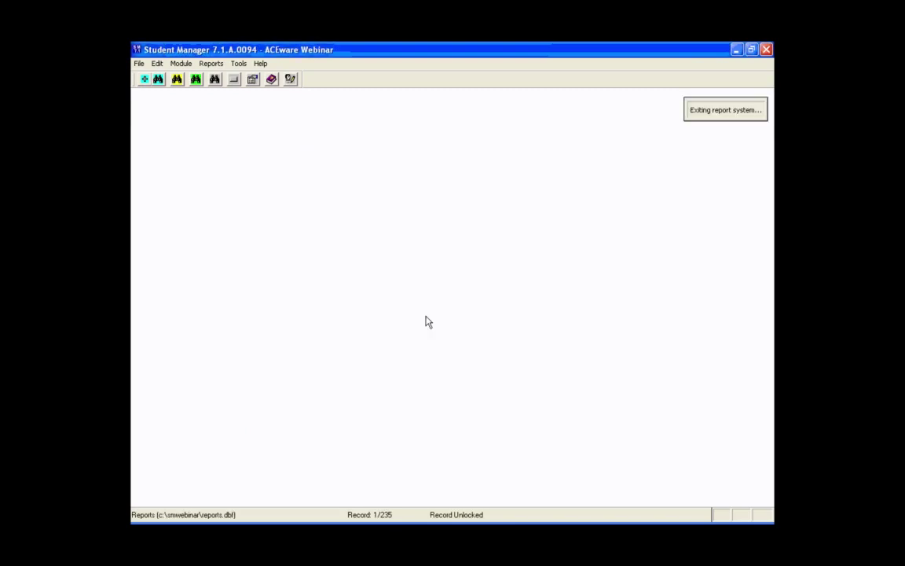
click(239, 64)
mouse_move(237, 77)
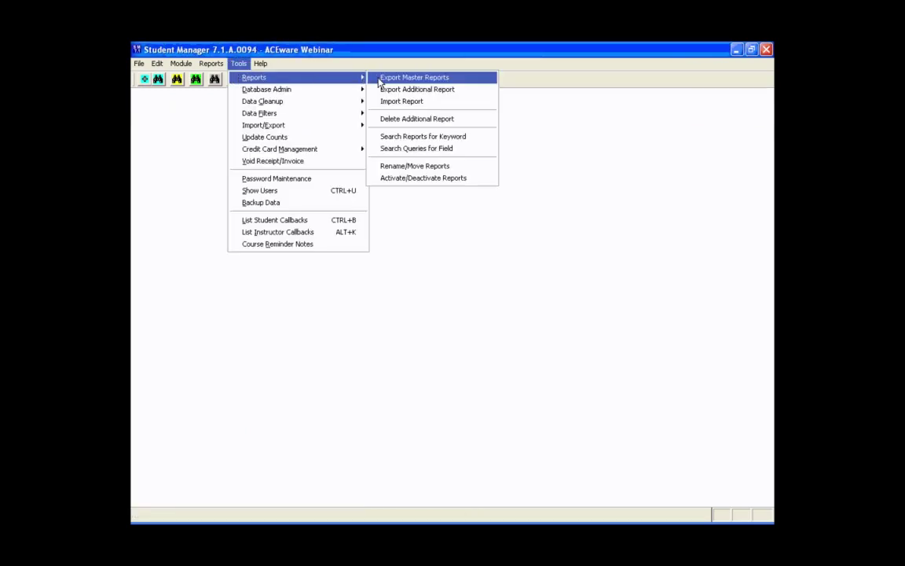
click(426, 335)
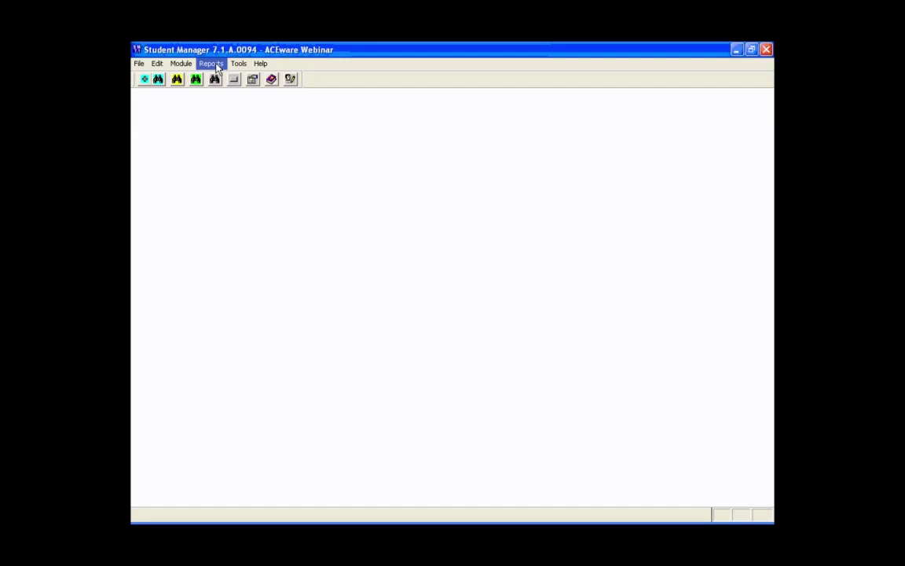
Reopen the Deadbeat report from Reports > Accounting with Modify Report ticked.
click(217, 68)
mouse_move(219, 77)
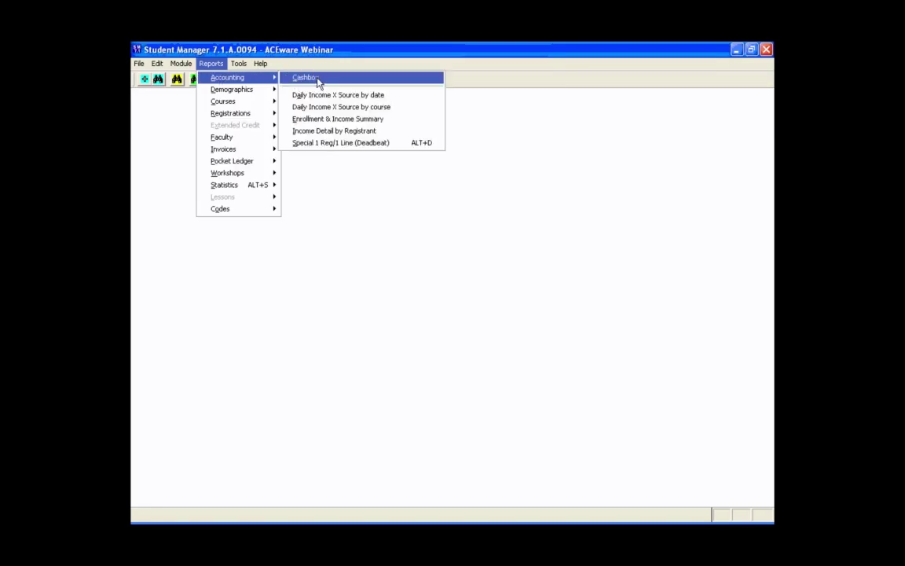
click(332, 144)
click(438, 339)
click(479, 440)
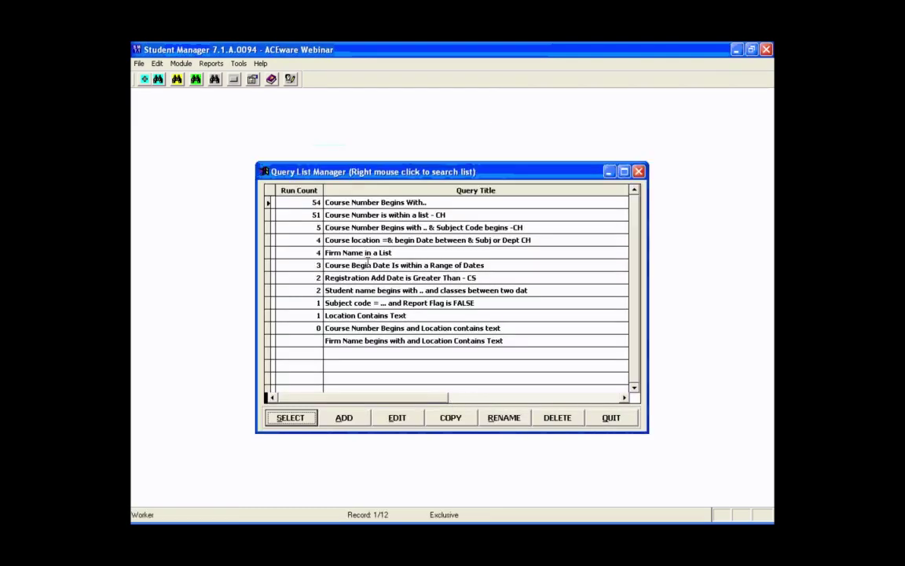
Run the Location Contains Text query for NEBRASKA CENTER and open the layout in the Report Designer.
click(363, 315)
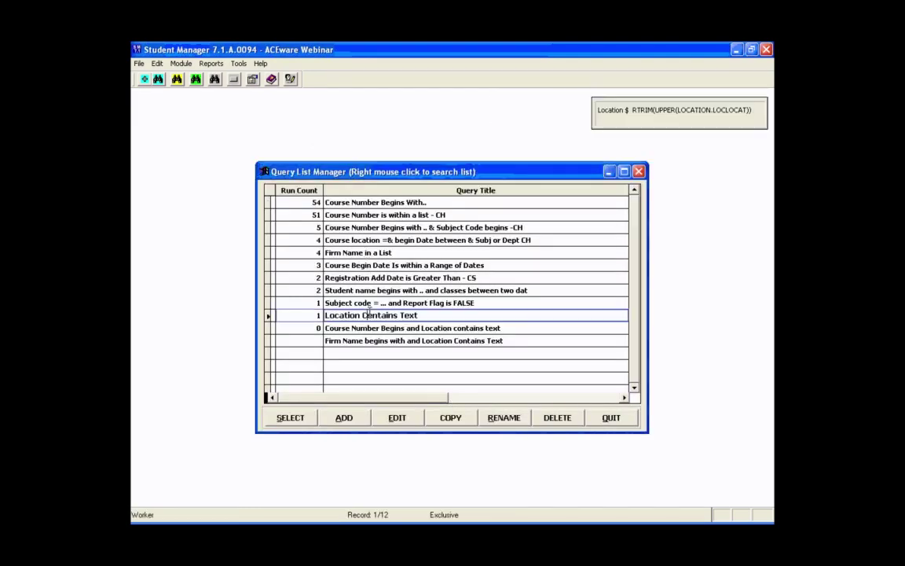
click(292, 420)
text(NEBRASKA CENTER)
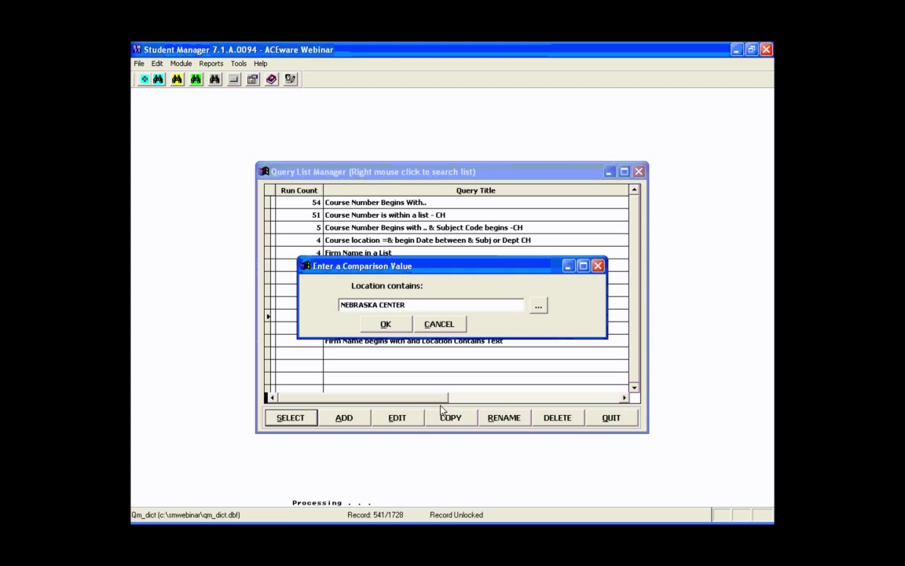
click(386, 325)
click(397, 329)
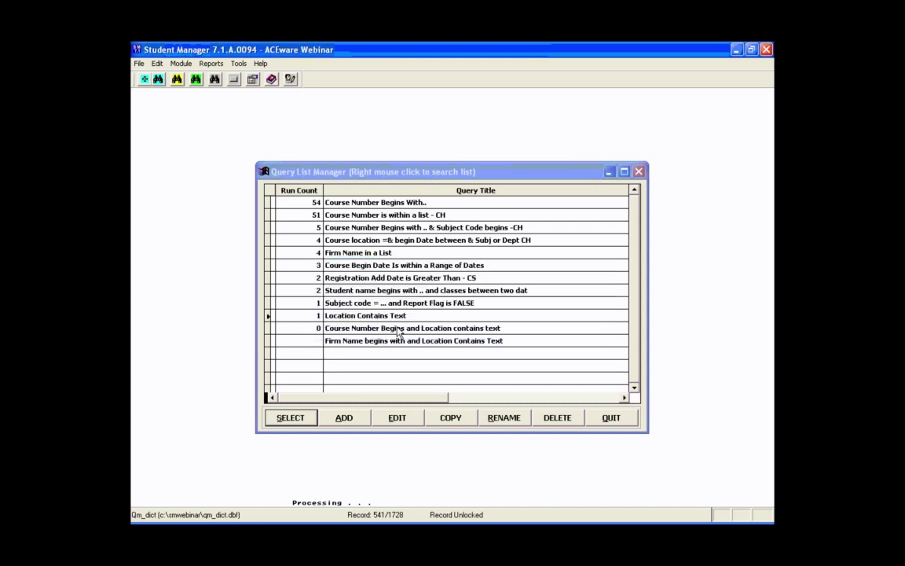
click(399, 319)
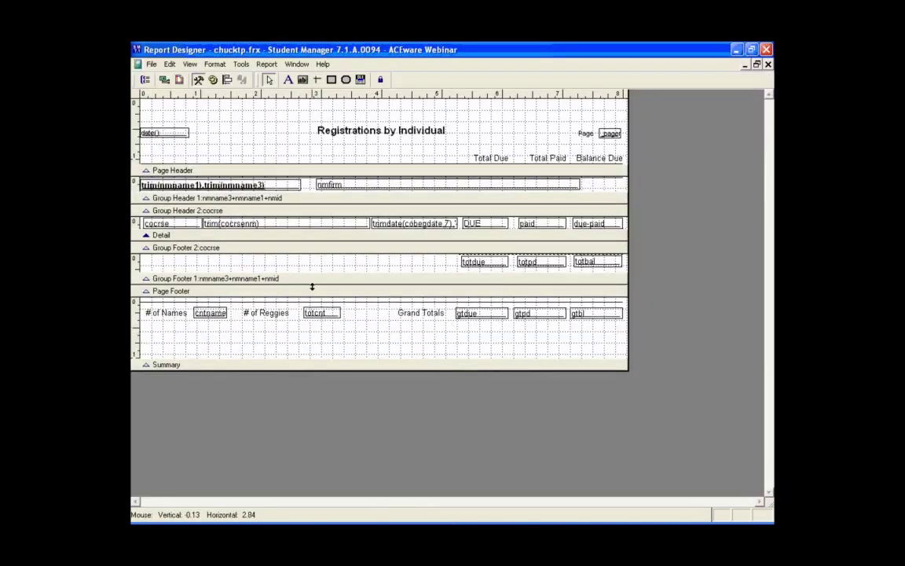
Draw a Page Footer field with expression justafter("=stampint()"), then switch to the Reference Guide.
click(302, 80)
drag(278, 327, 438, 342)
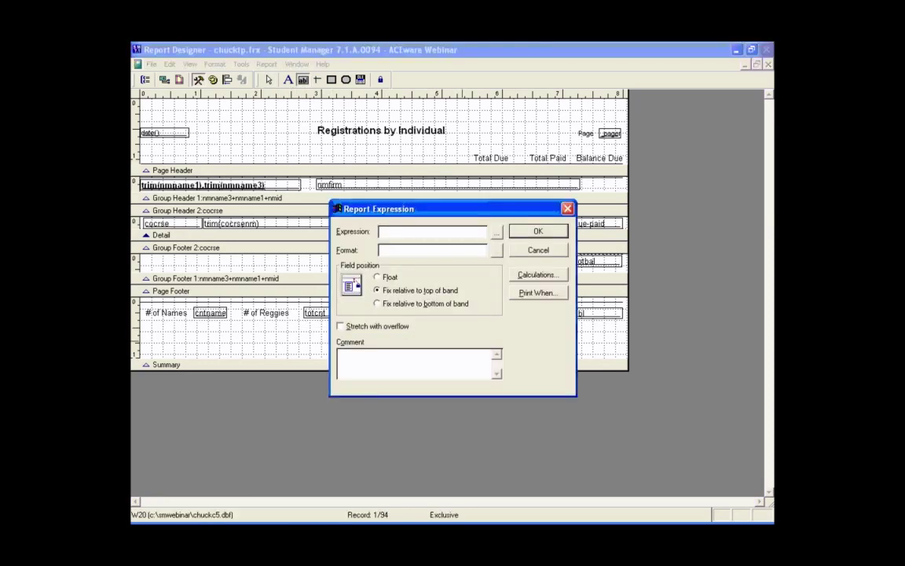
text(justafter("=stamp)
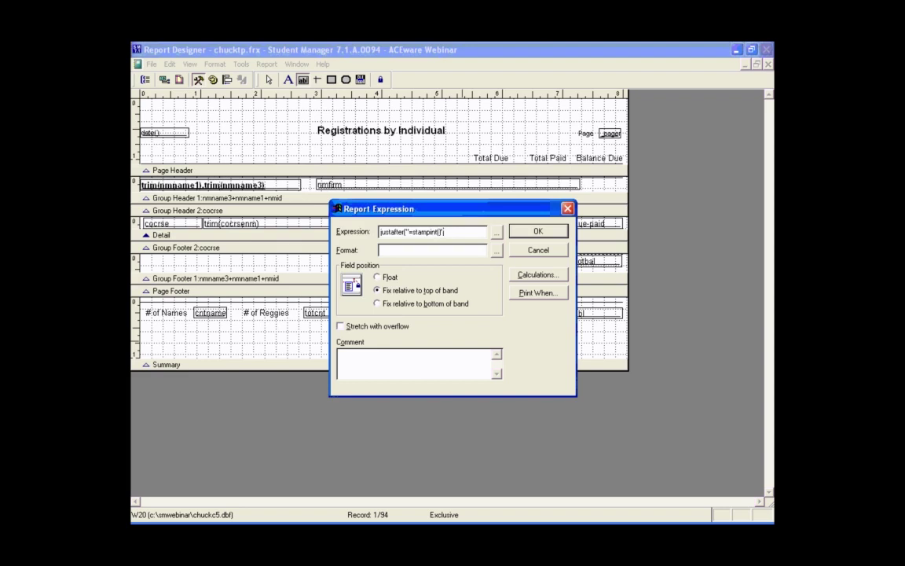
text(int()"))
key(alt+Tab)
key(alt+Tab)
key(alt+Tab)
key(alt+Tab)
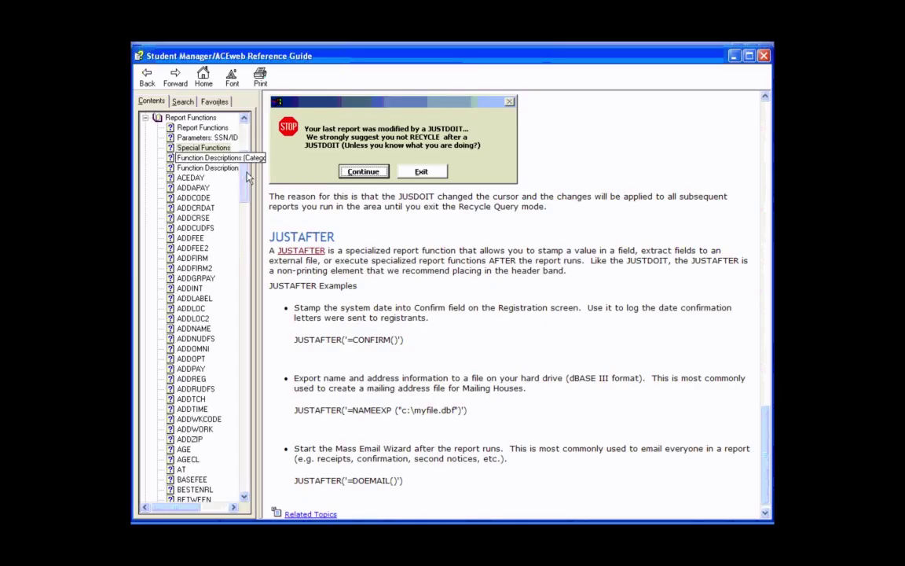
Look up STAMPINT under Data Stamping in the categorized function descriptions, then minimize the guide.
scroll(220, 135, up, 6)
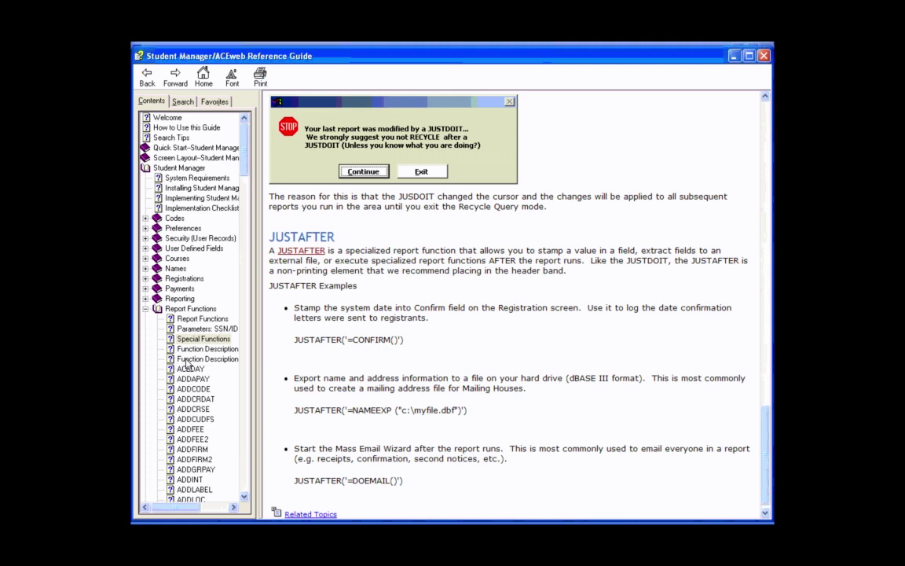
click(192, 358)
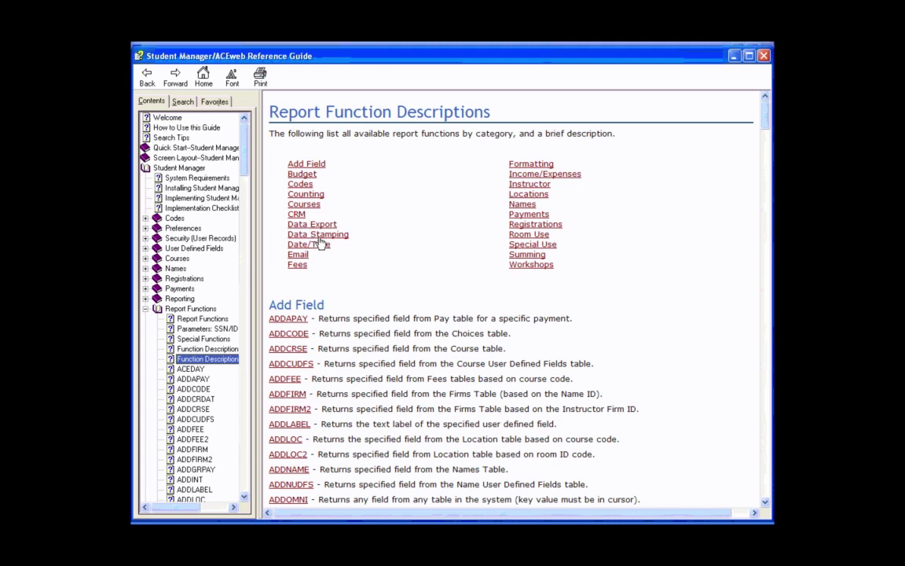
click(323, 239)
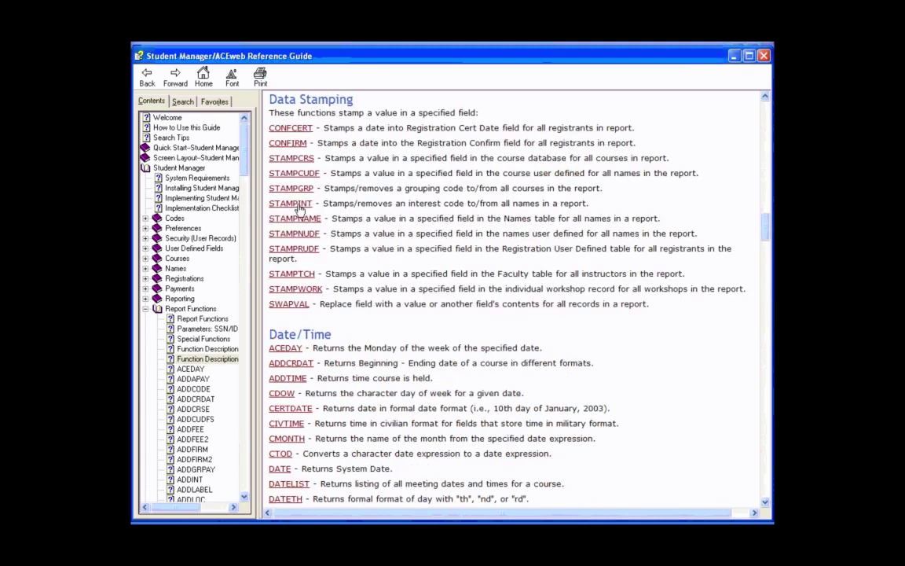
click(298, 204)
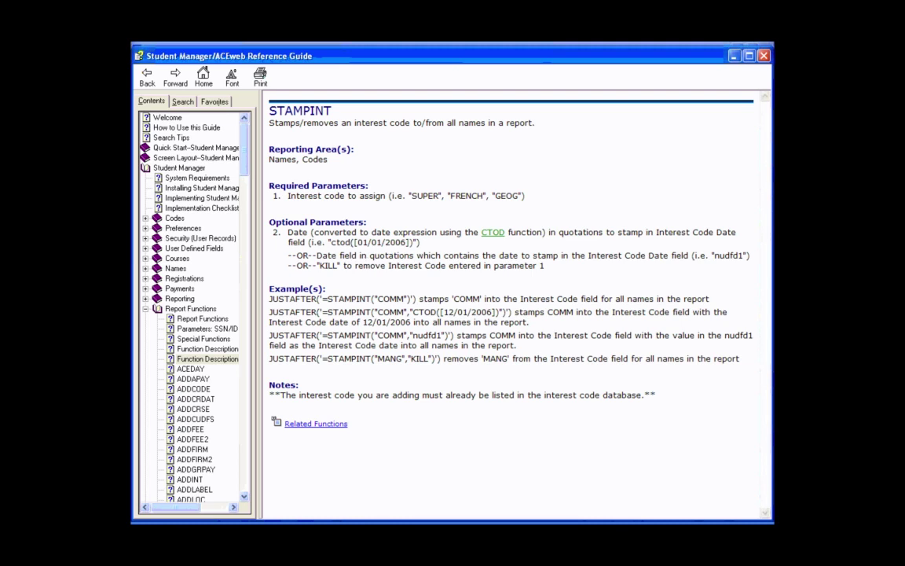
click(735, 57)
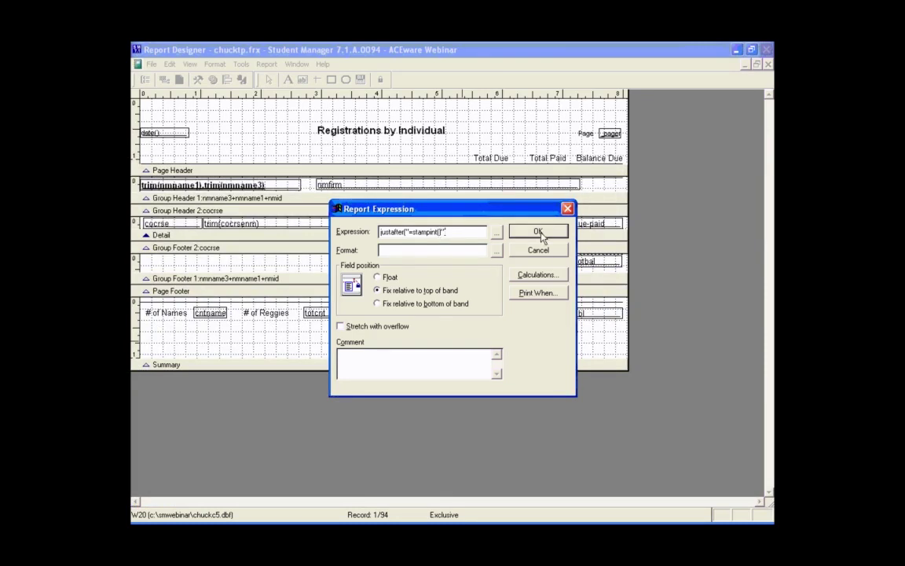
Confirm the field, save the report as 'stampval test', and close the preview without printing.
click(538, 232)
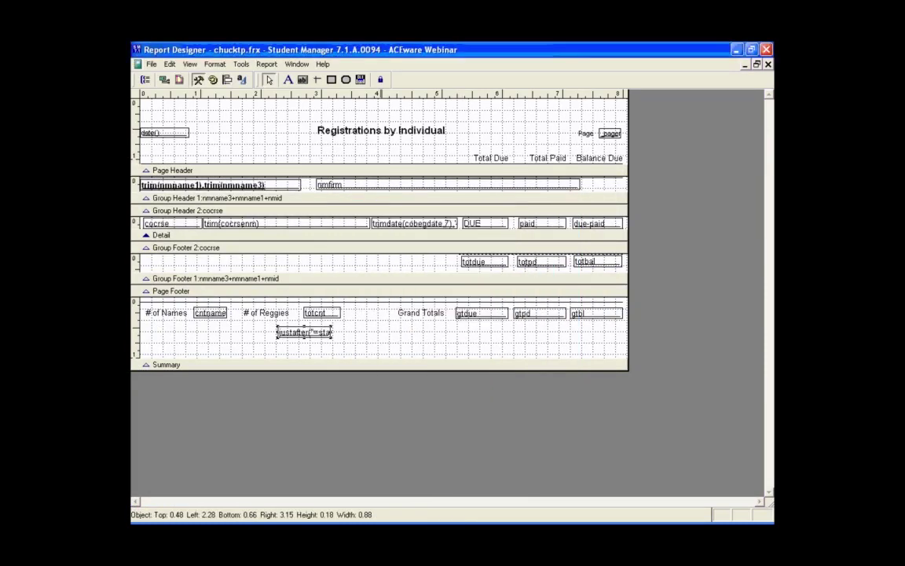
click(151, 65)
click(165, 107)
click(410, 322)
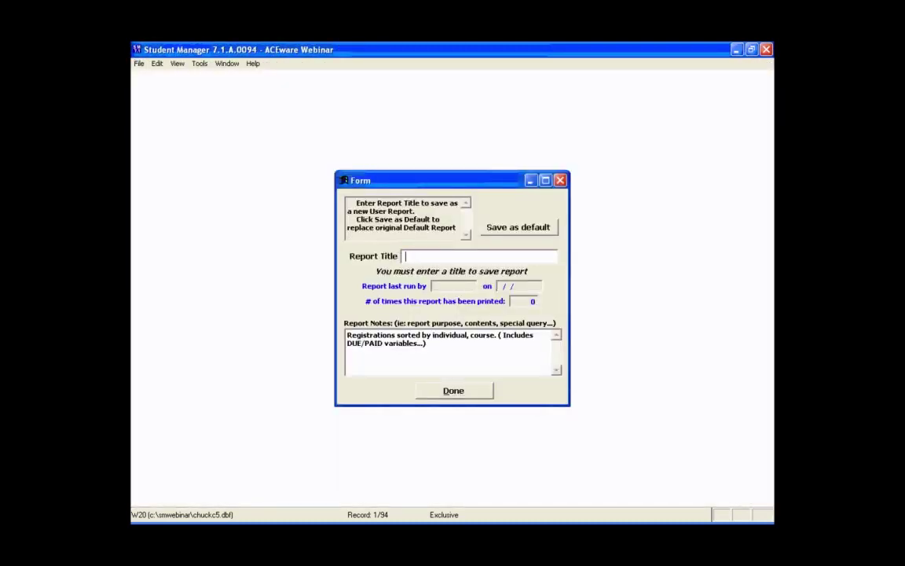
text(stampval test)
click(442, 390)
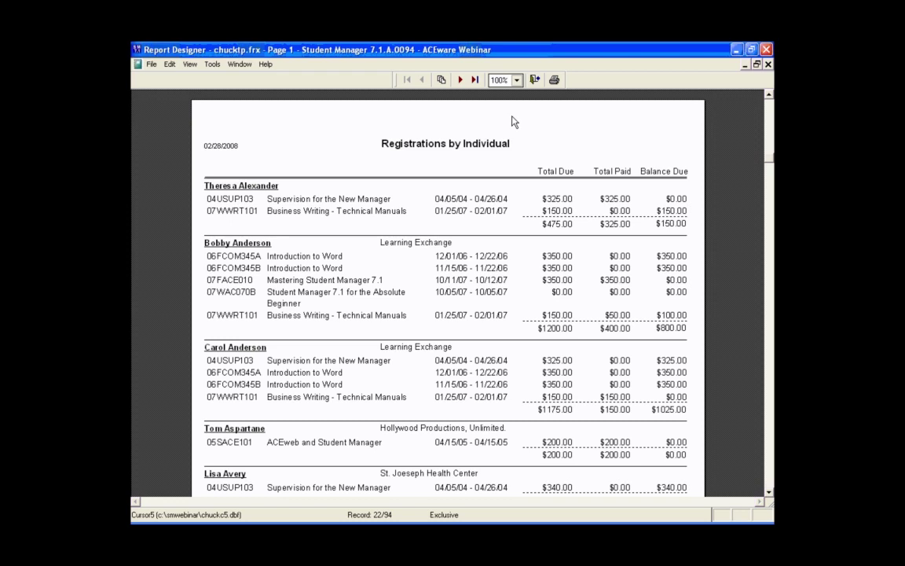
click(535, 80)
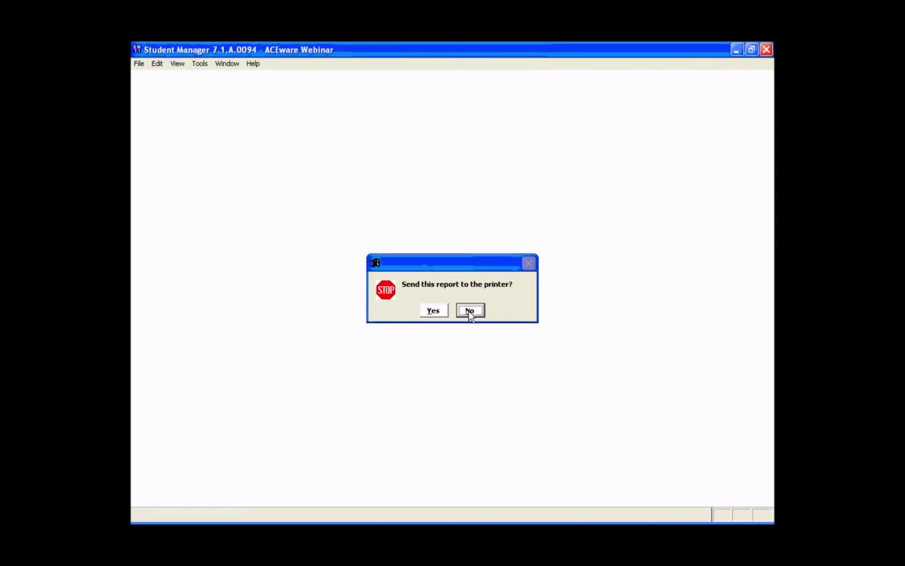
click(469, 311)
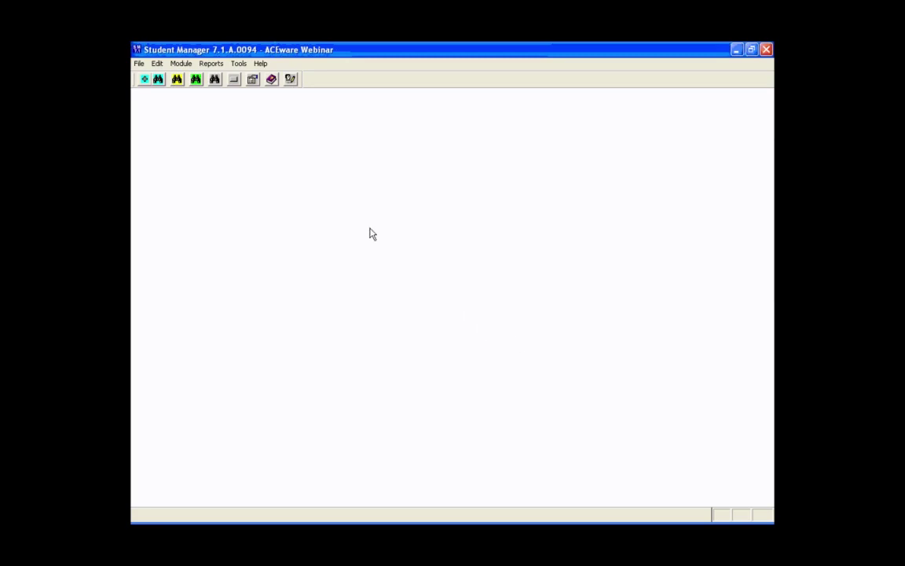
Start the Deadbeat Report with Modify Report and Additional Reports selected.
click(252, 81)
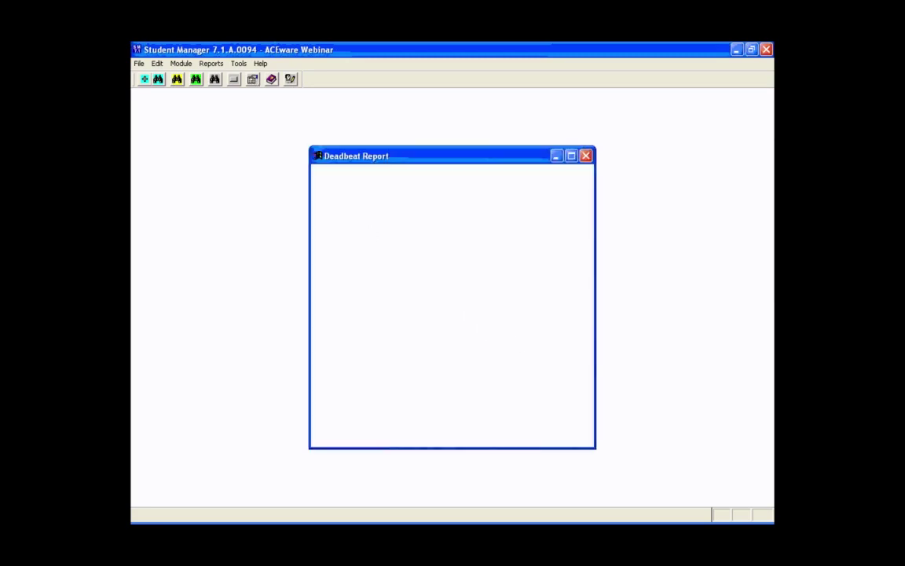
click(449, 338)
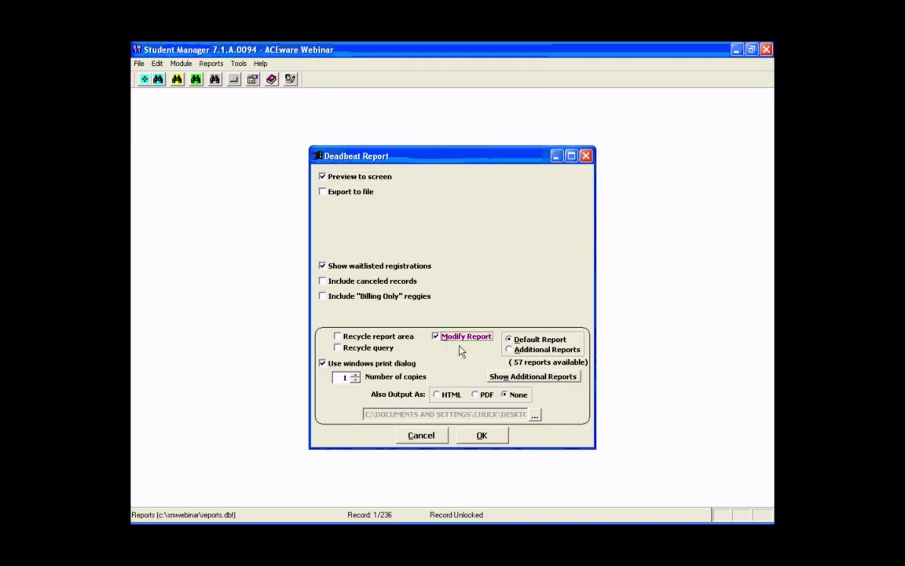
click(508, 350)
click(481, 435)
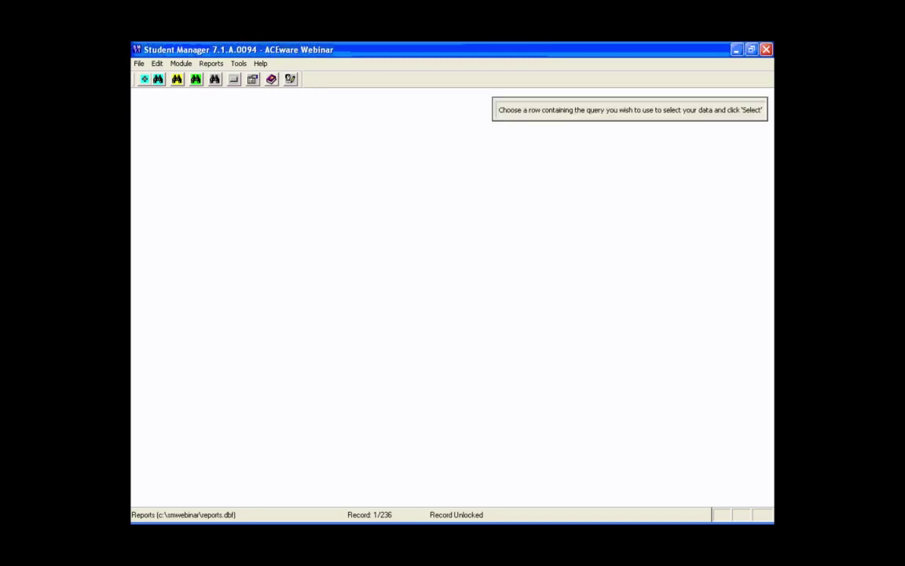
Run Location Contains Text with NEBRASKA CENTER and open the stampval test report.
click(306, 202)
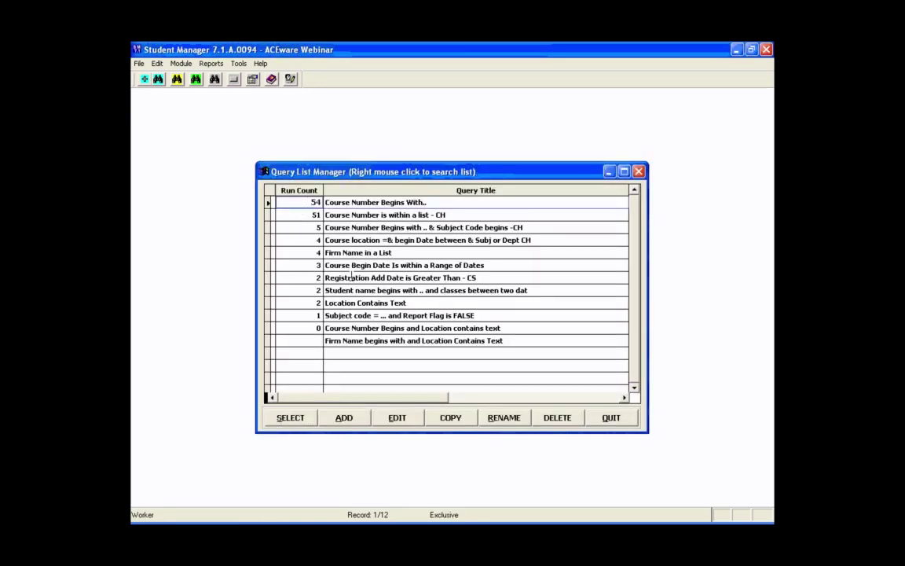
click(298, 302)
click(291, 418)
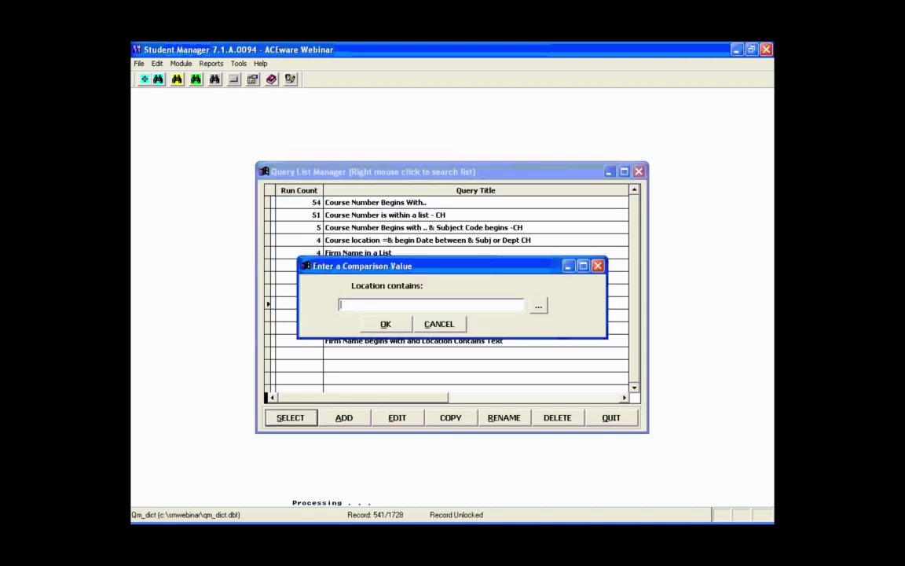
text(02/28/2008)
double_click(392, 305)
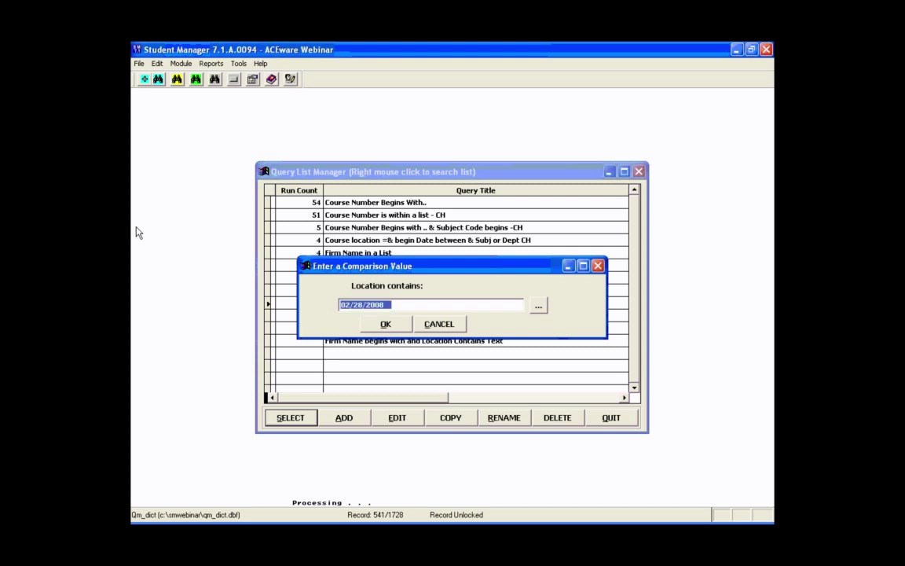
text(NEBRASKA CENTER)
click(399, 327)
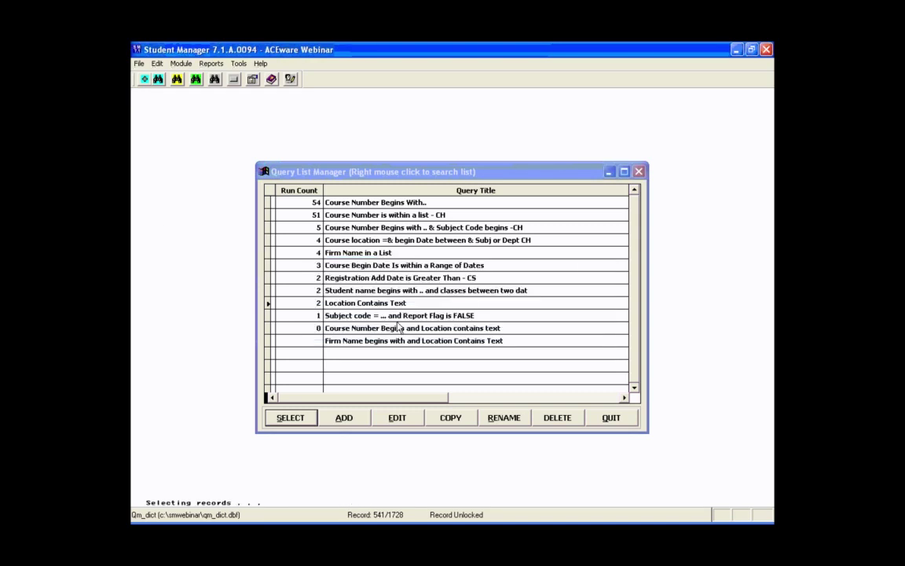
click(468, 351)
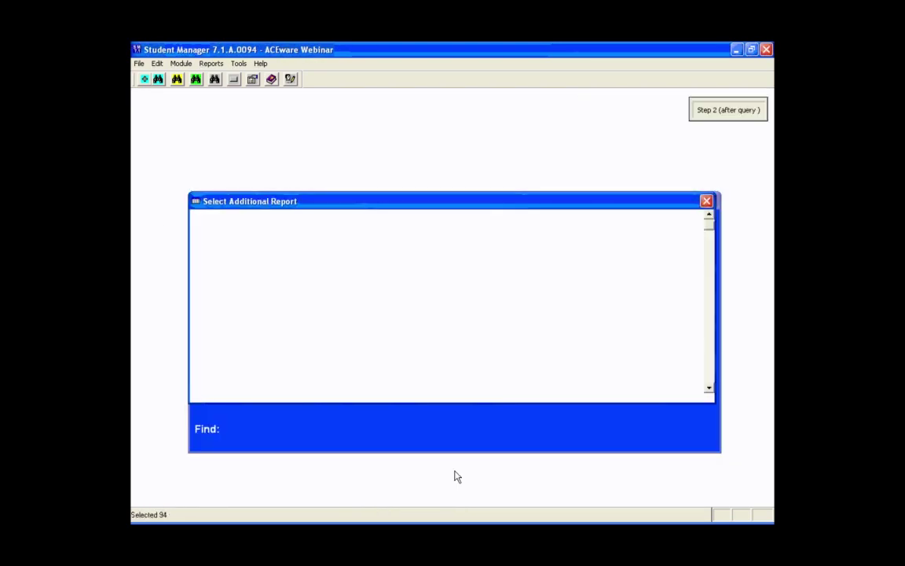
double_click(262, 264)
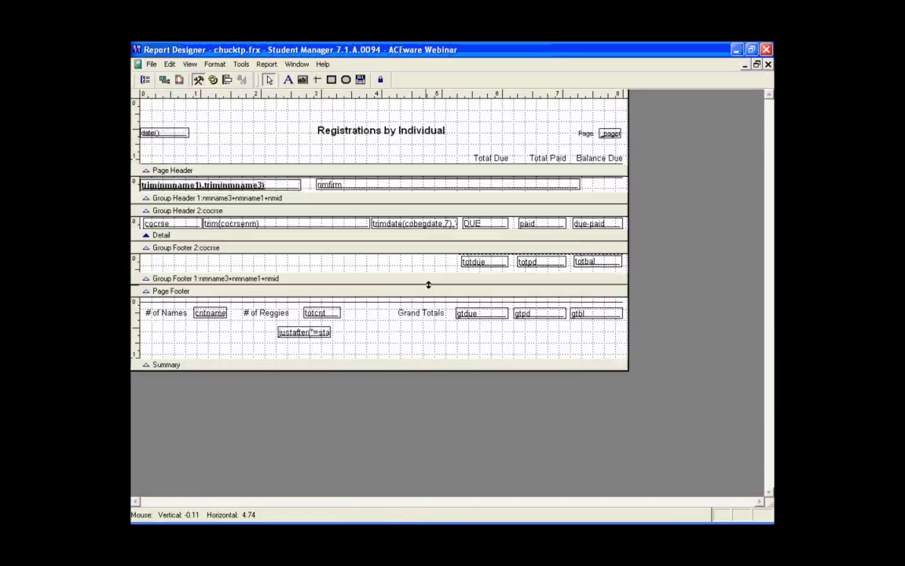
Change the justafter field's expression to justafter("=stampint('NEBCENT')").
double_click(304, 333)
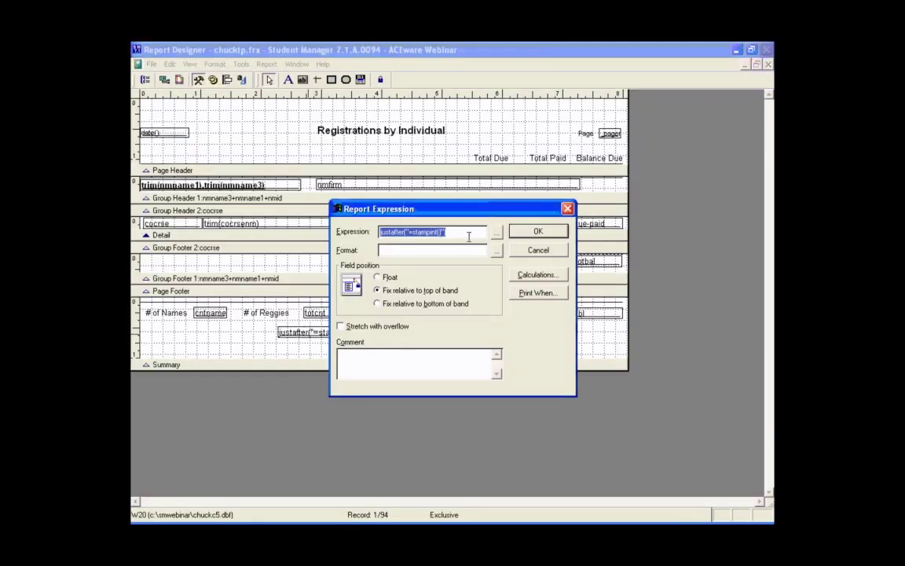
click(467, 234)
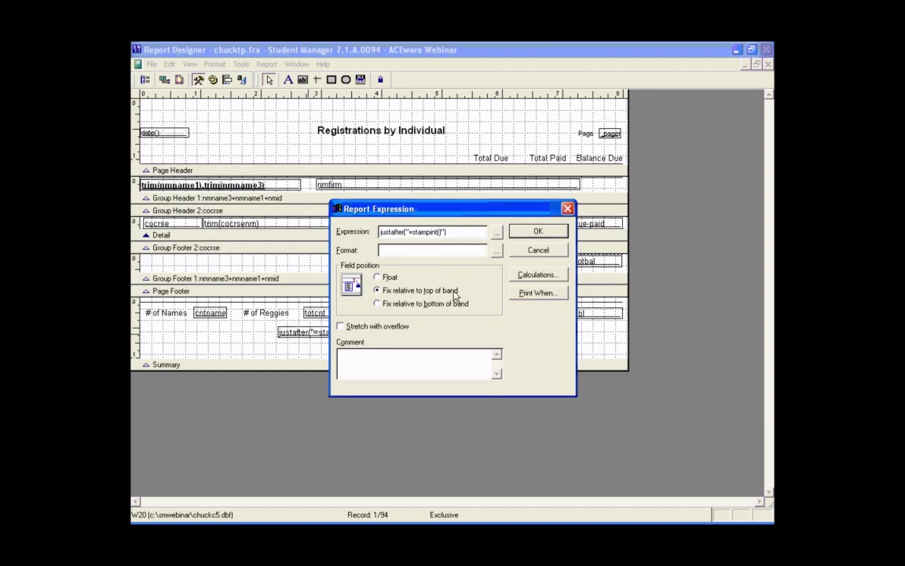
text('NEBCENT)
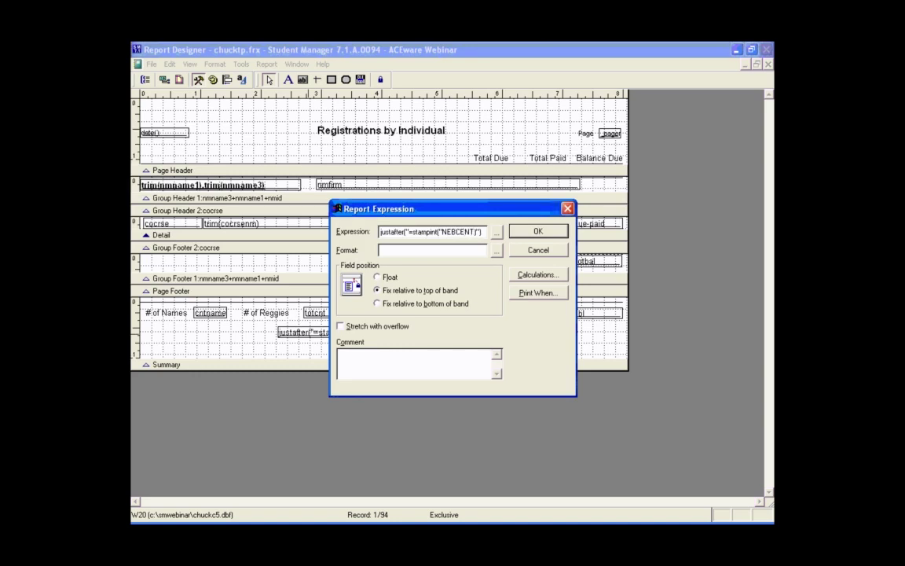
text(")
key(BackSpace)
text(')
click(539, 234)
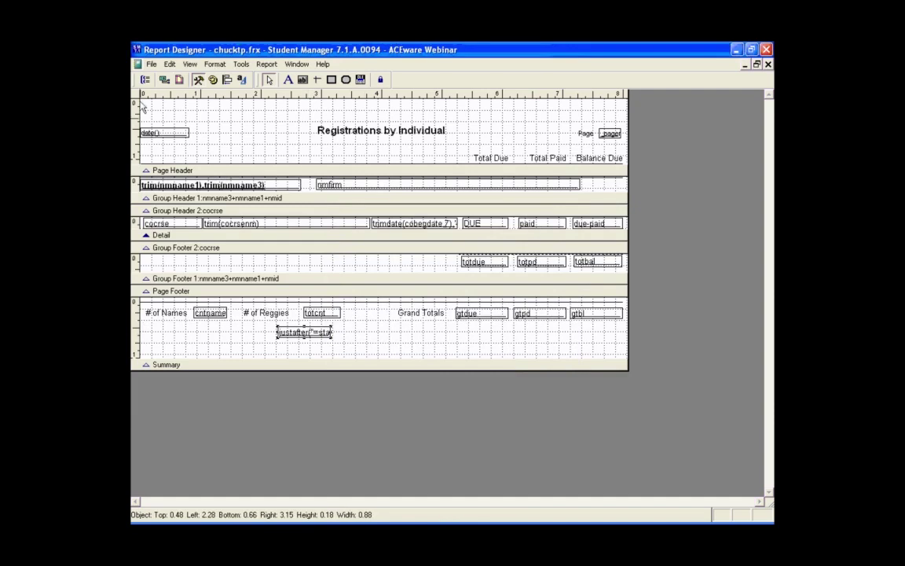
Close the layout, saving changes and keeping the report title, to run the report.
click(151, 63)
click(161, 76)
click(407, 320)
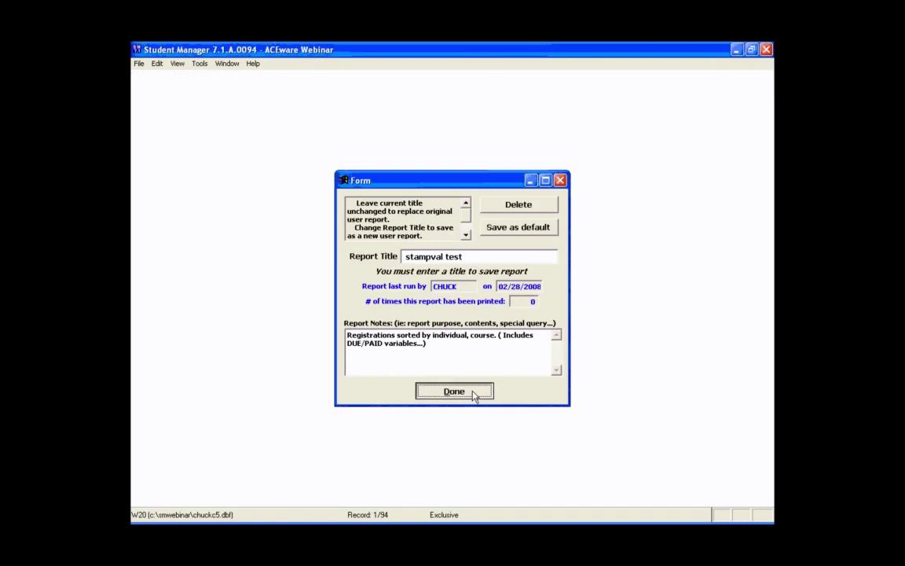
click(474, 392)
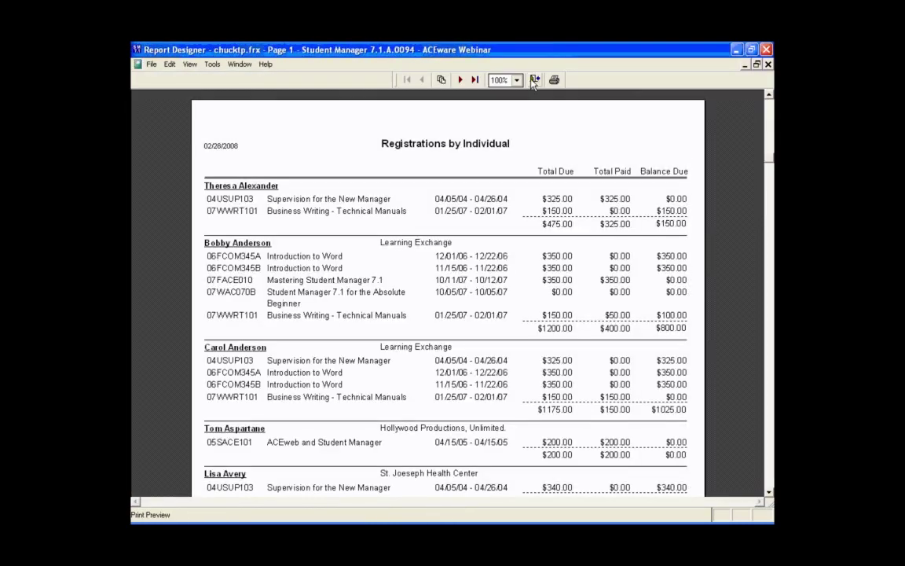
Close the preview without printing and approve adding NEBCENT, acknowledging 38 codes added.
click(532, 79)
click(470, 310)
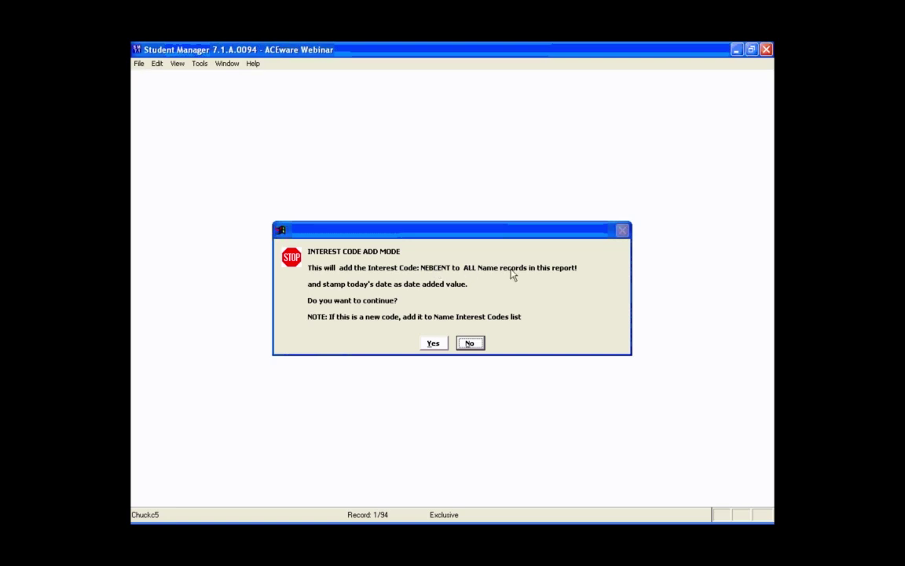
click(432, 344)
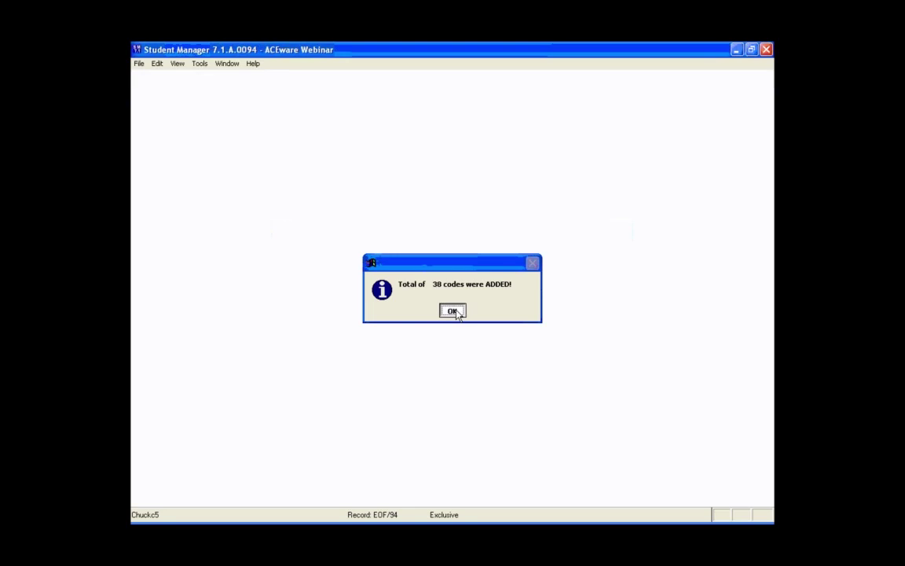
click(458, 312)
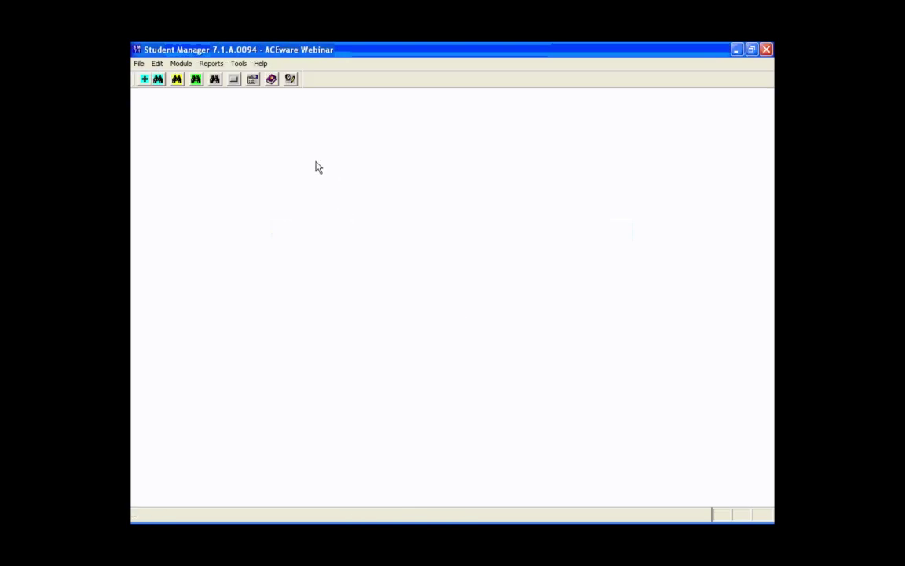
Look up a registrant's name record to check the NEBCENT interest, then abandon it.
click(146, 81)
text(HAV)
key(Return)
key(Return)
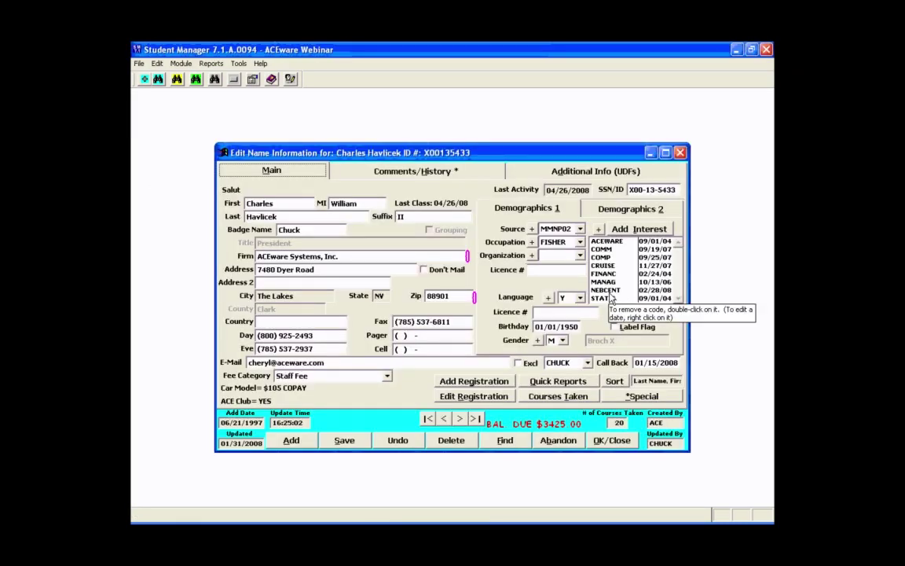
click(558, 441)
Return to the slide show and advance to the 'NEW! Report Function Descriptions' slide.
key(alt+Tab)
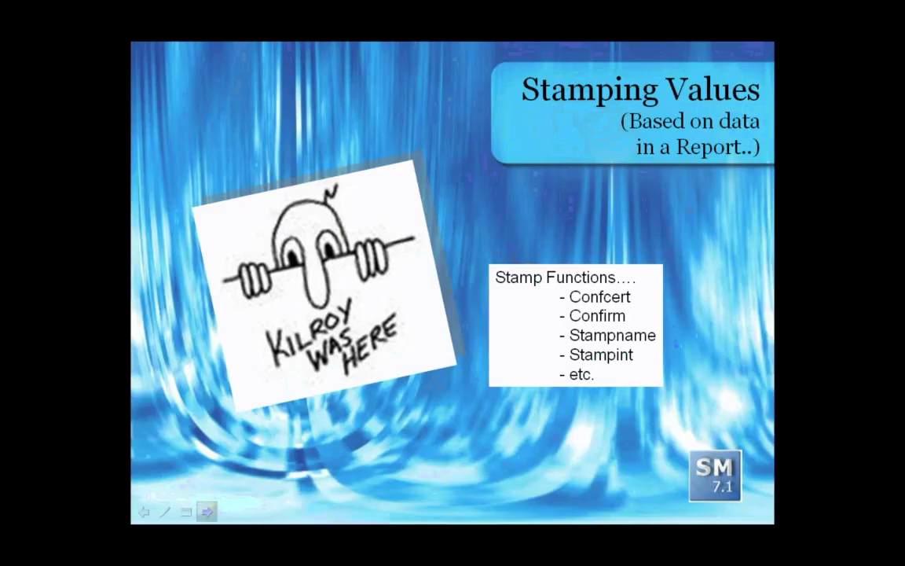
click(206, 512)
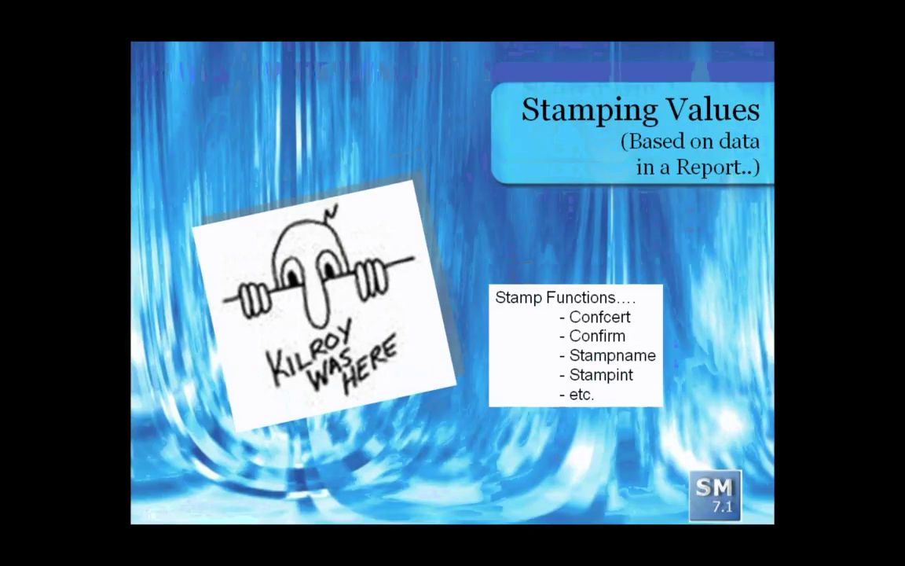
click(206, 513)
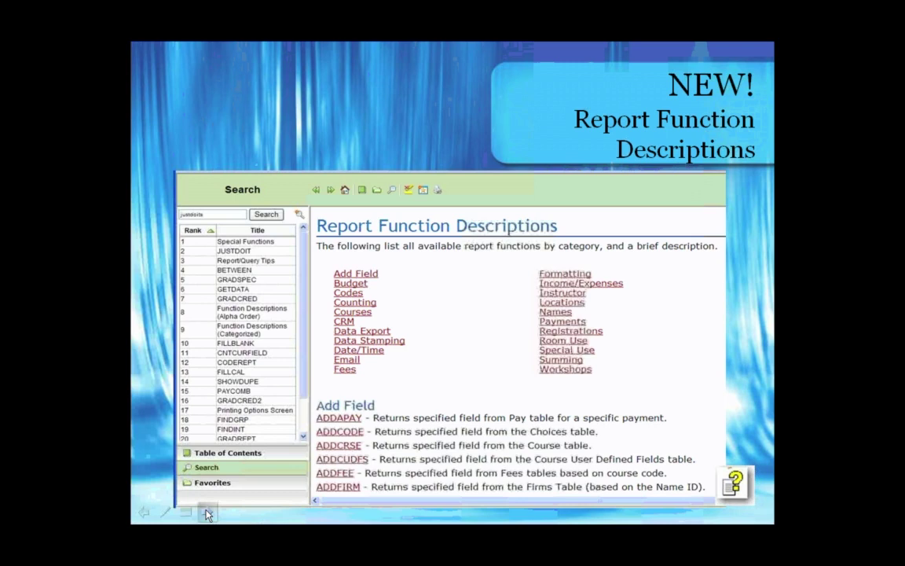
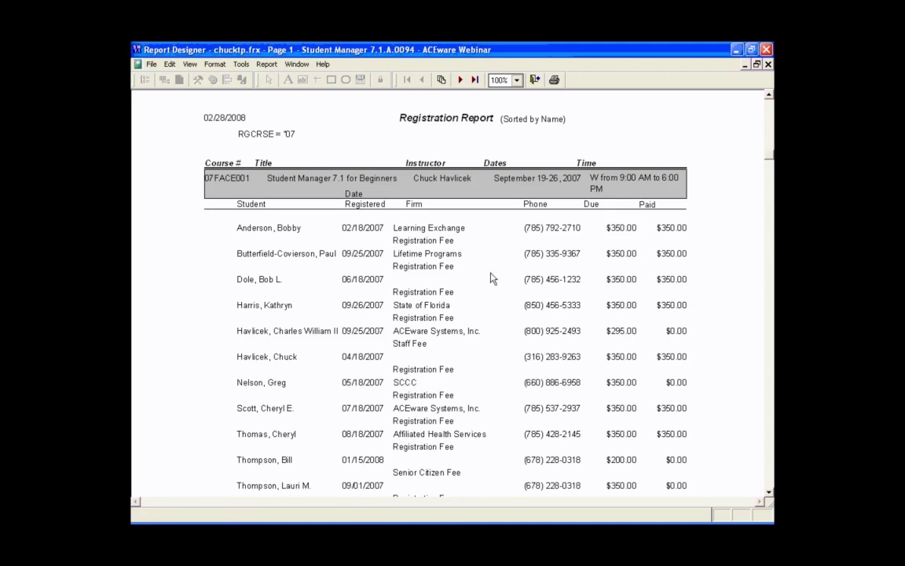
Confirm the crscnt subtotal variable counts nmid and resets on Group 1.
scroll(505, 293, down, 2)
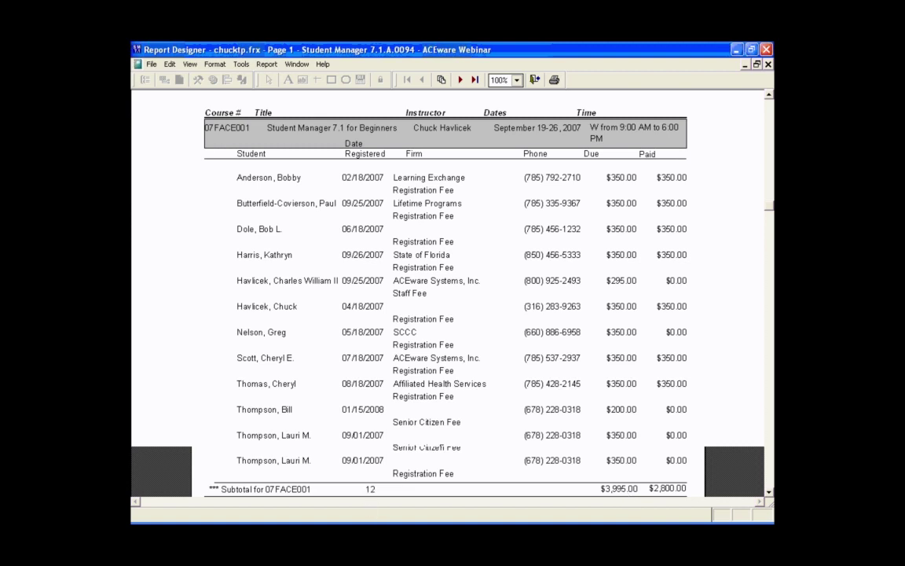
key(Escape)
click(298, 270)
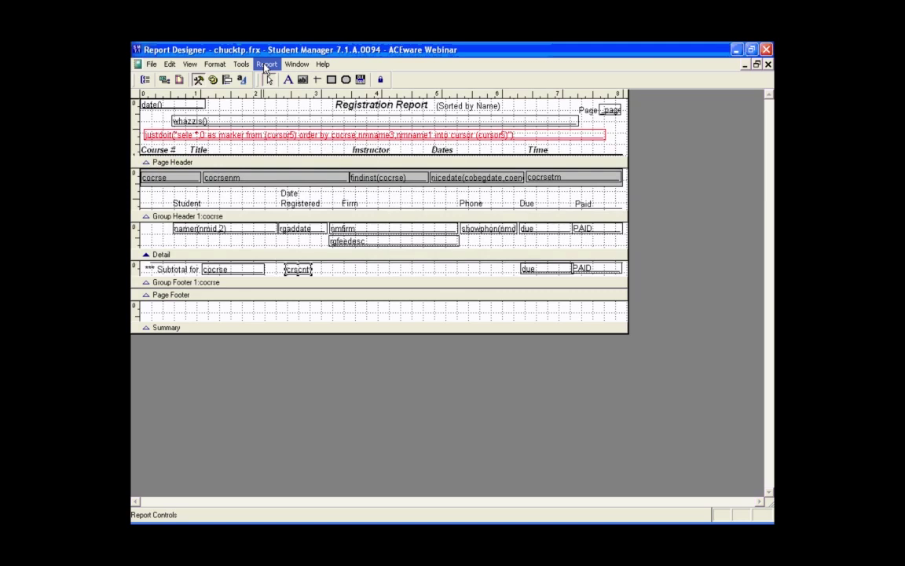
click(267, 66)
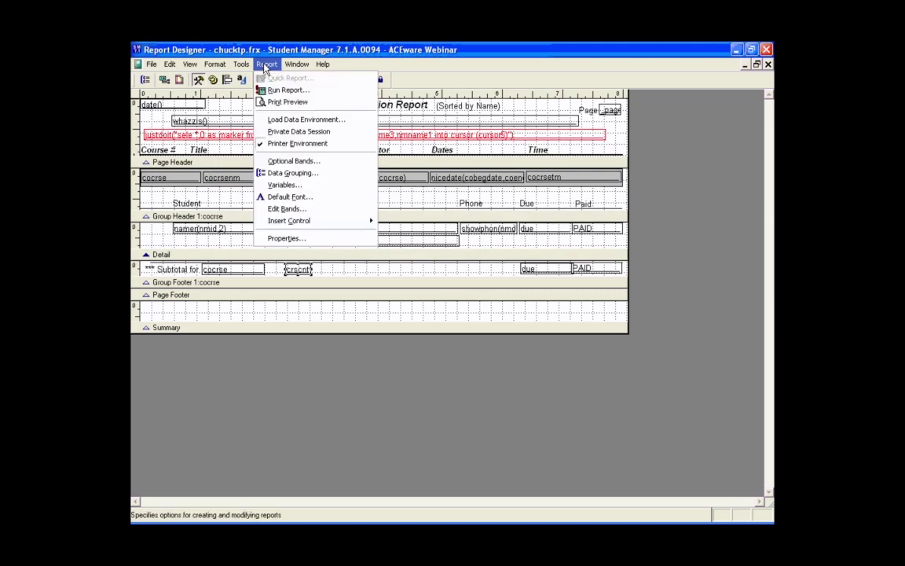
click(279, 186)
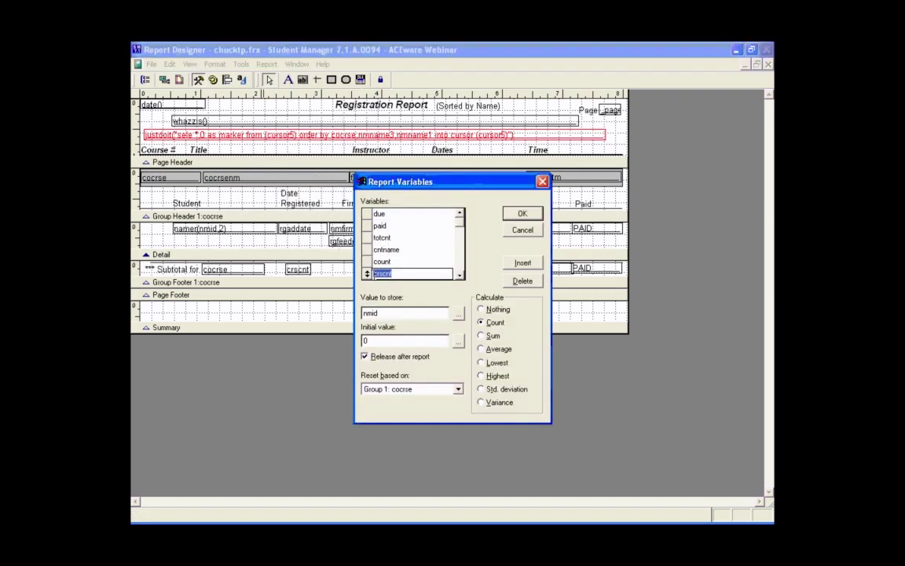
click(396, 270)
click(381, 312)
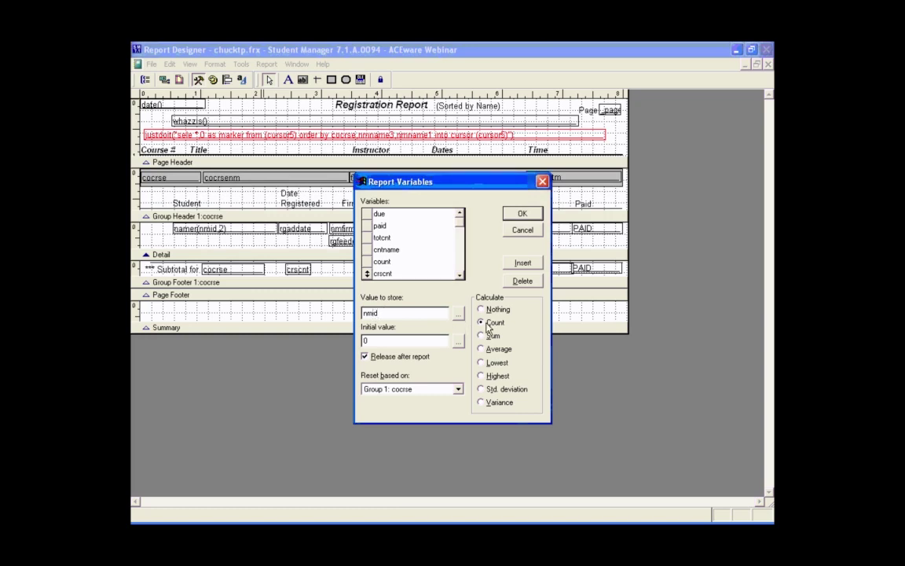
click(521, 213)
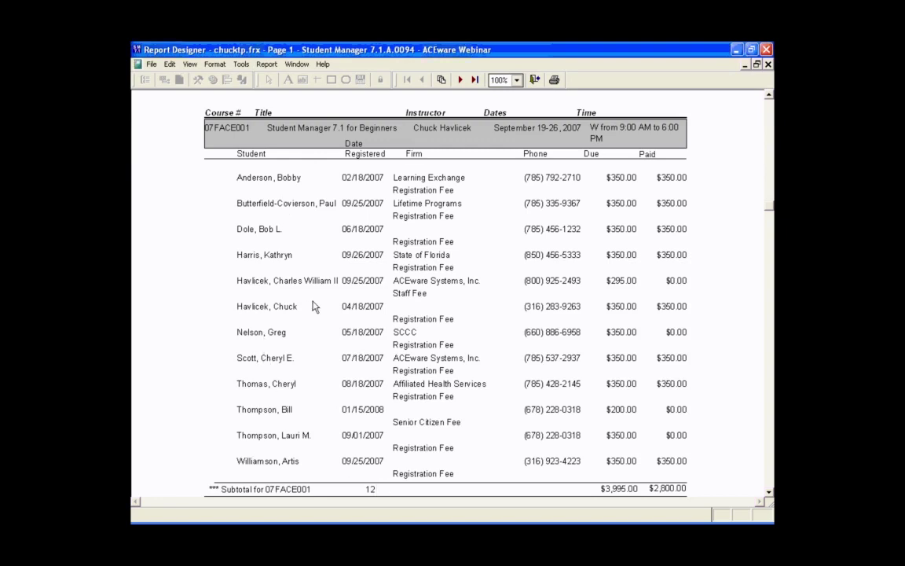
Inspect the per-student due field's calculation settings, leaving them unchanged.
key(Escape)
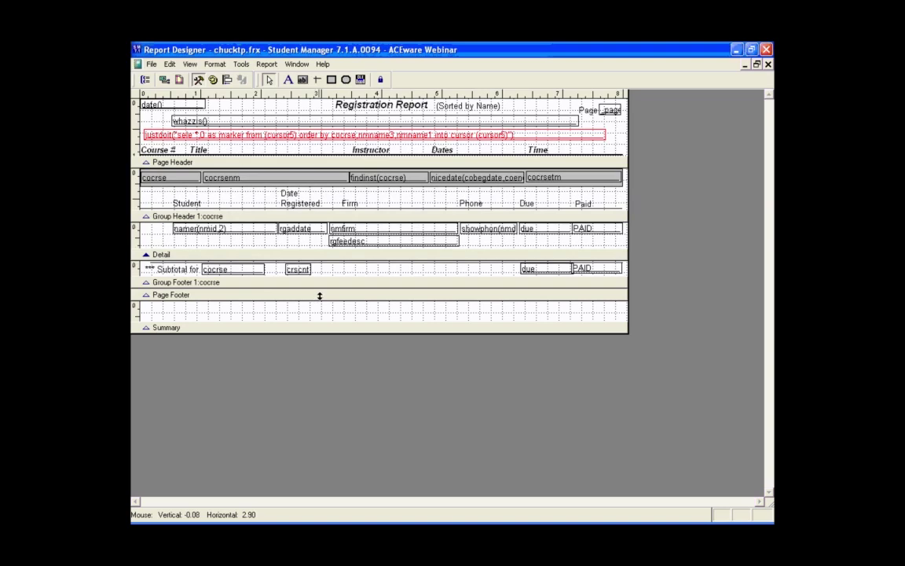
click(535, 272)
click(560, 229)
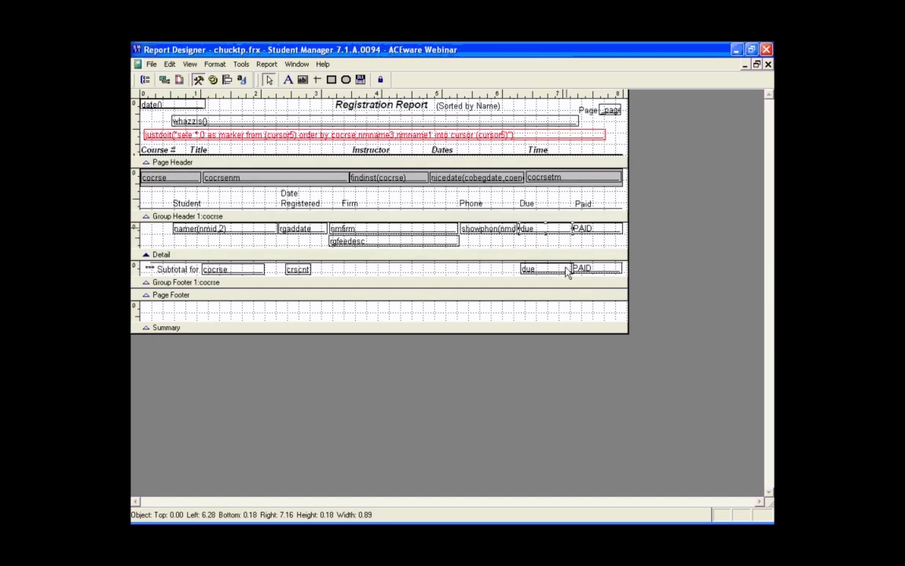
double_click(561, 234)
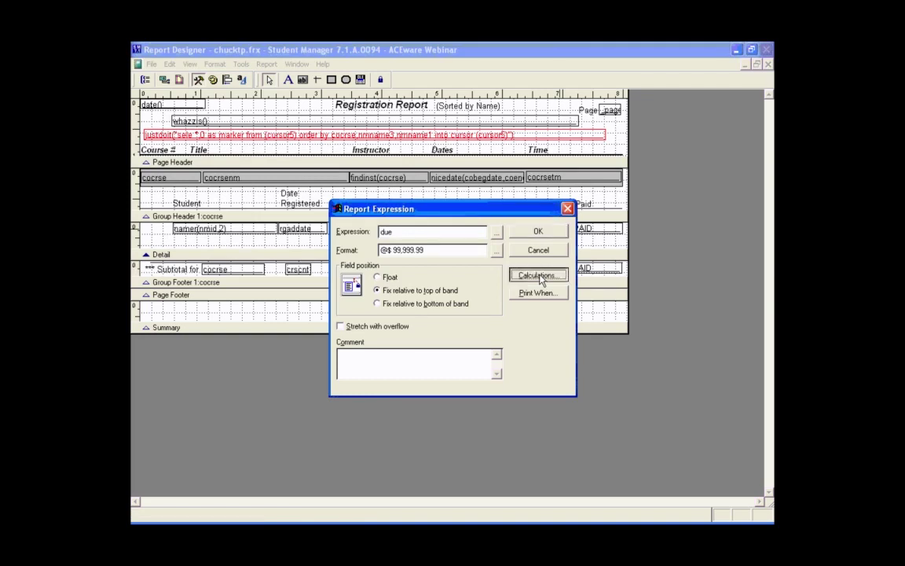
click(539, 275)
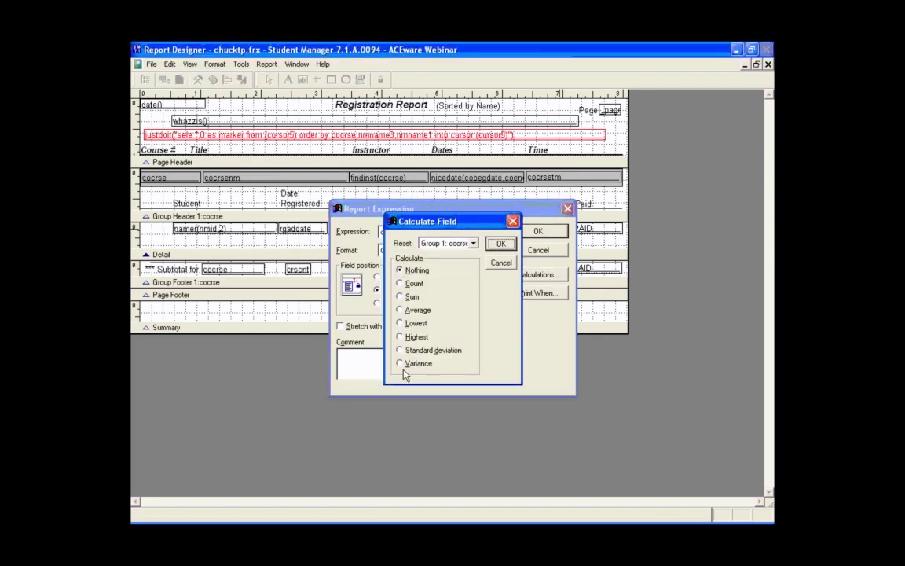
click(506, 264)
click(535, 250)
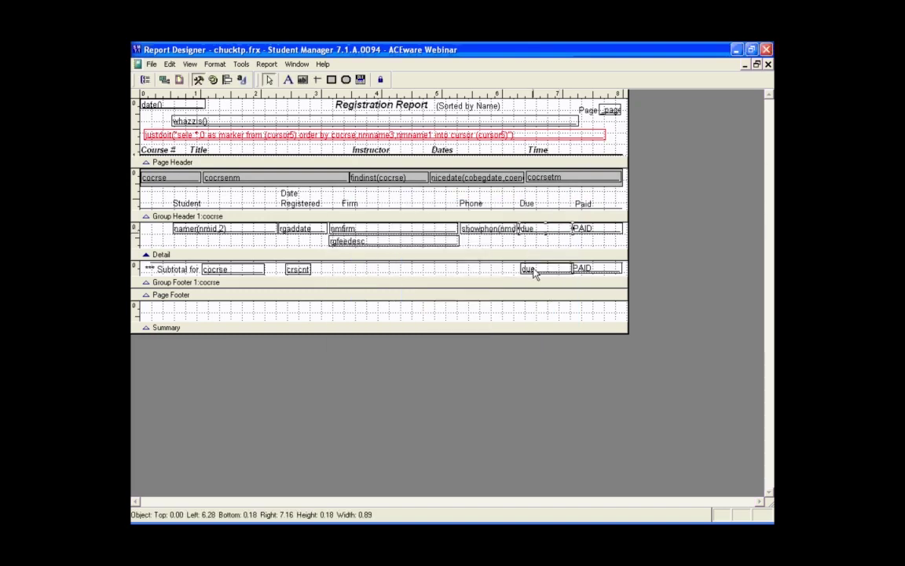
Make the subtotal due field a Sum reset on Group 1 and preview it.
double_click(535, 270)
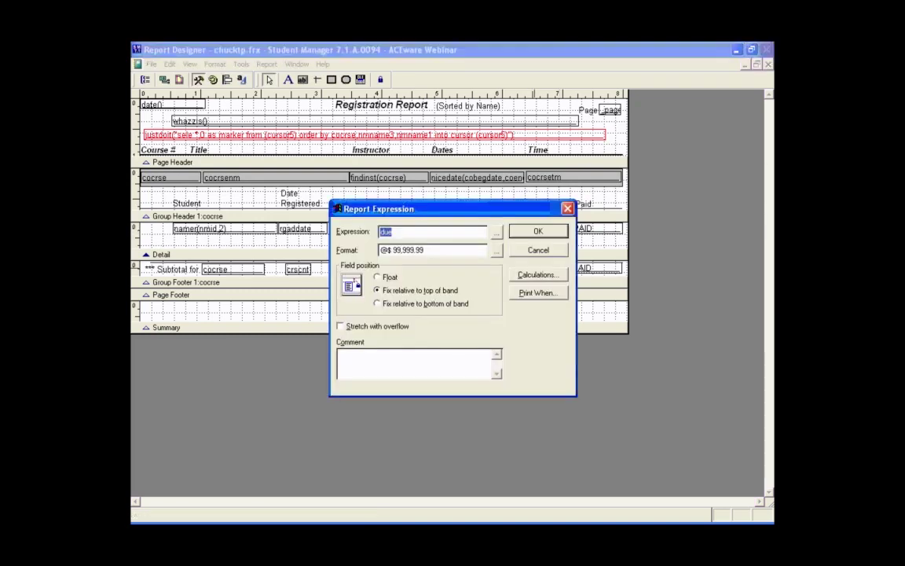
click(538, 275)
click(405, 298)
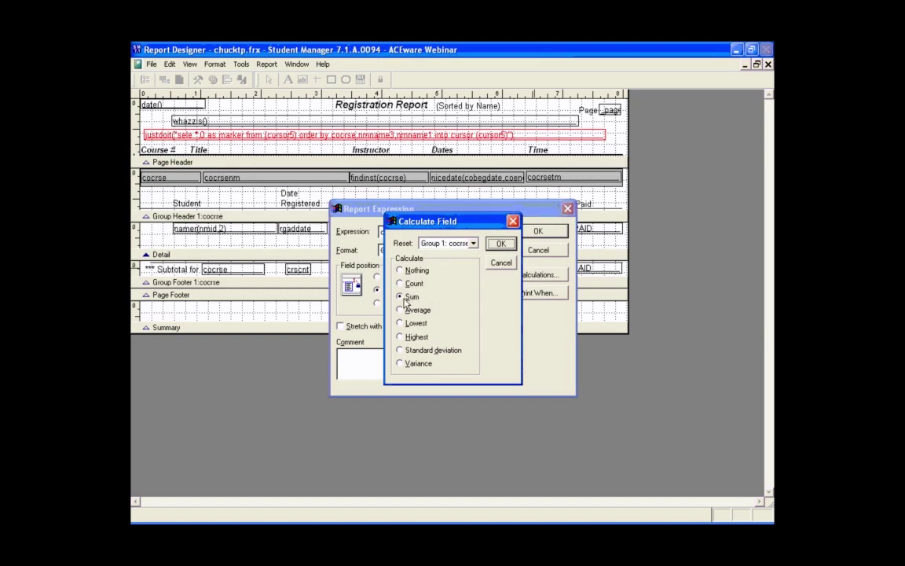
click(501, 244)
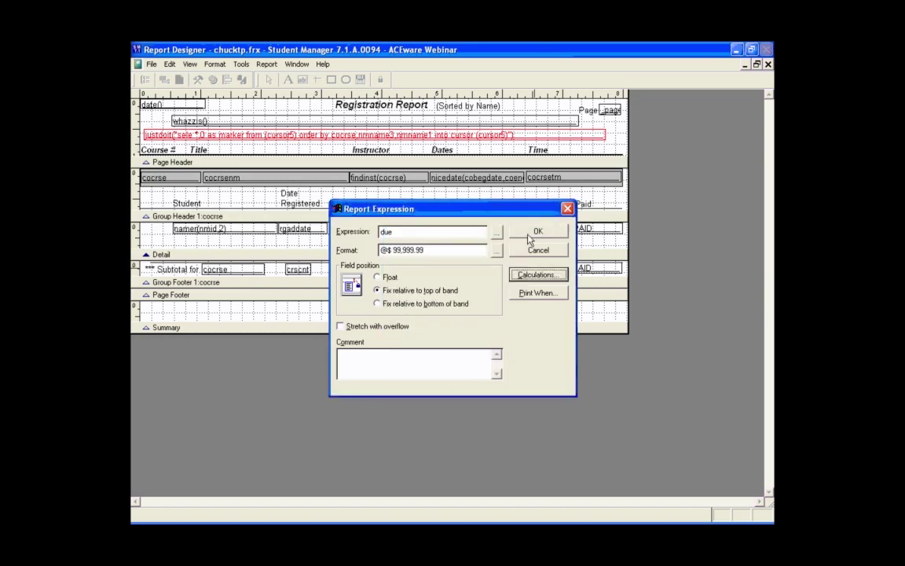
click(539, 230)
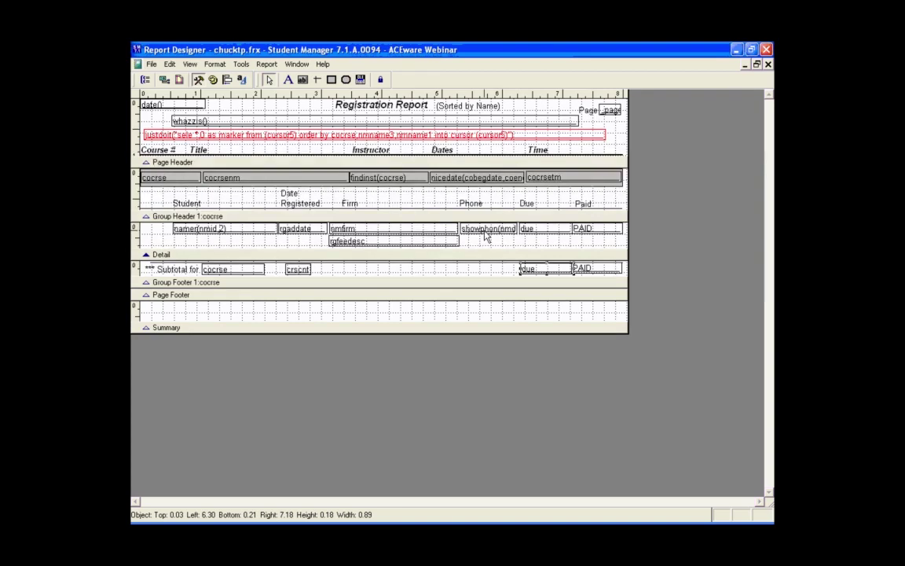
key(ctrl+e)
scroll(621, 493, up, 1)
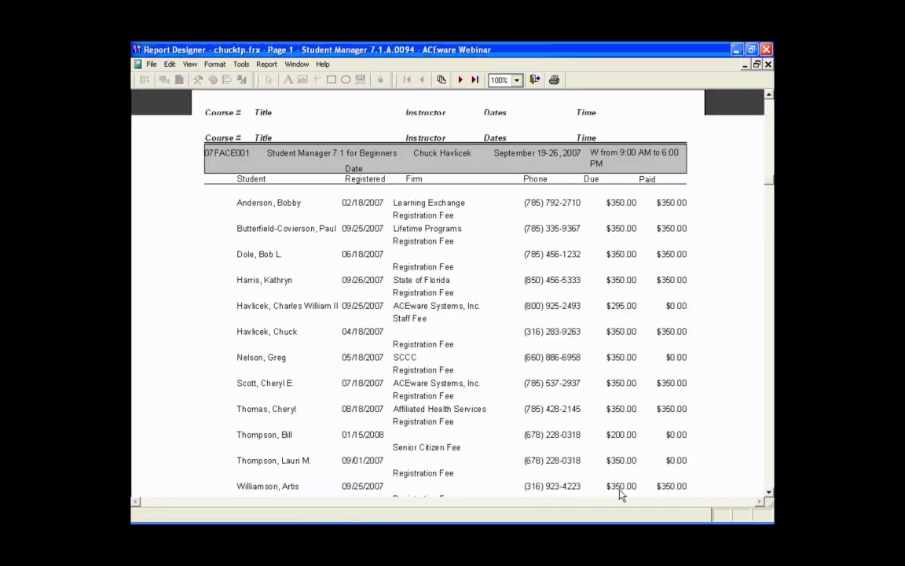
scroll(621, 487, down, 2)
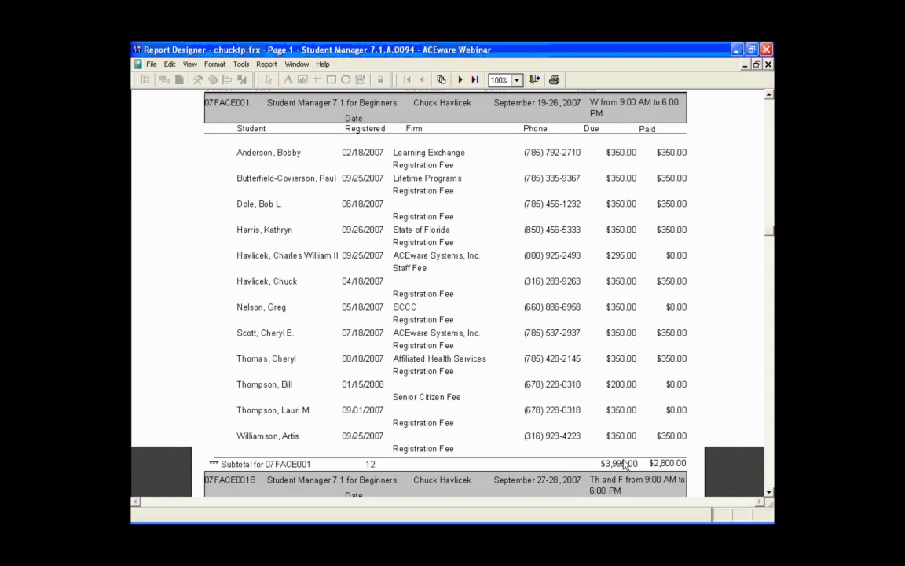
key(Escape)
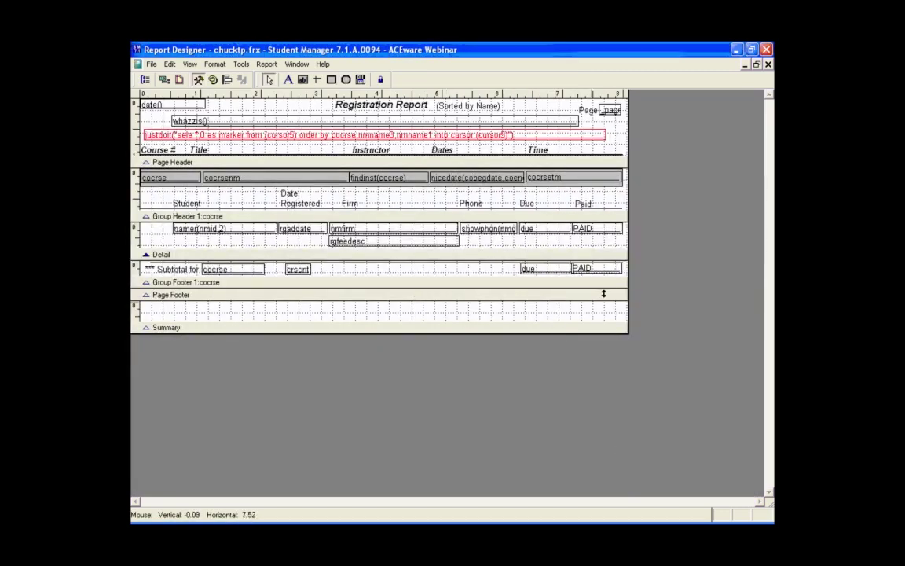
Make the Detail band taller to fit a line beneath Due and Paid.
click(603, 270)
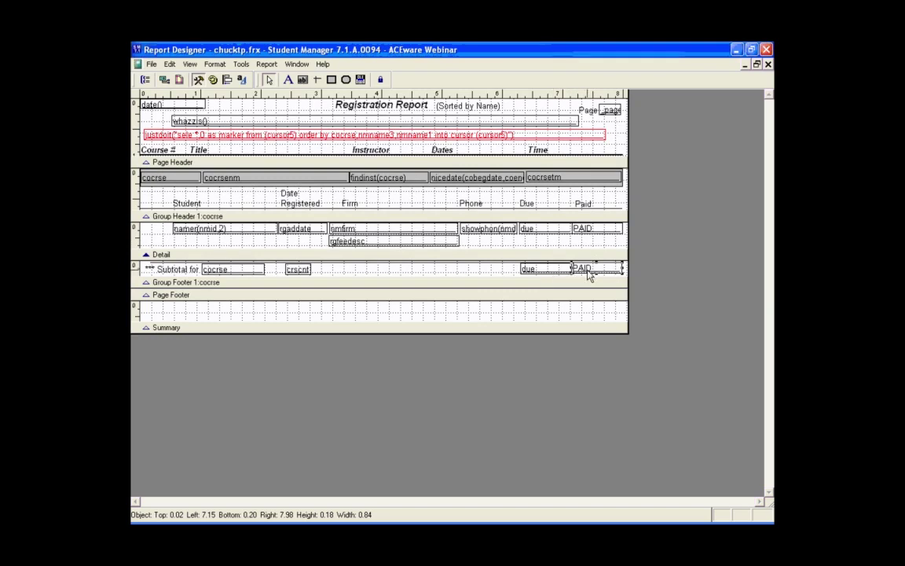
click(597, 229)
drag(596, 257, 596, 265)
Add a due-paid balance field below Due and Paid and preview the balances.
click(302, 80)
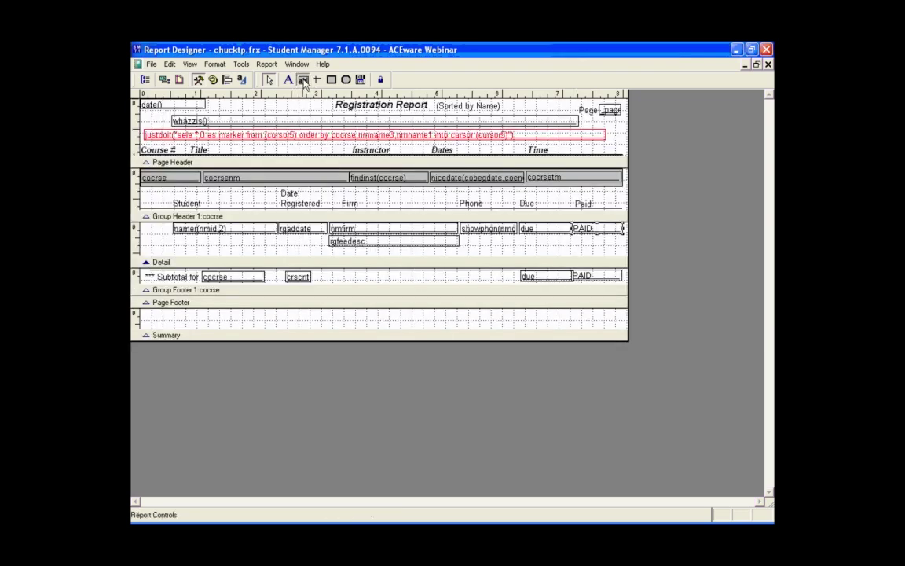
drag(538, 237, 621, 257)
text(dt)
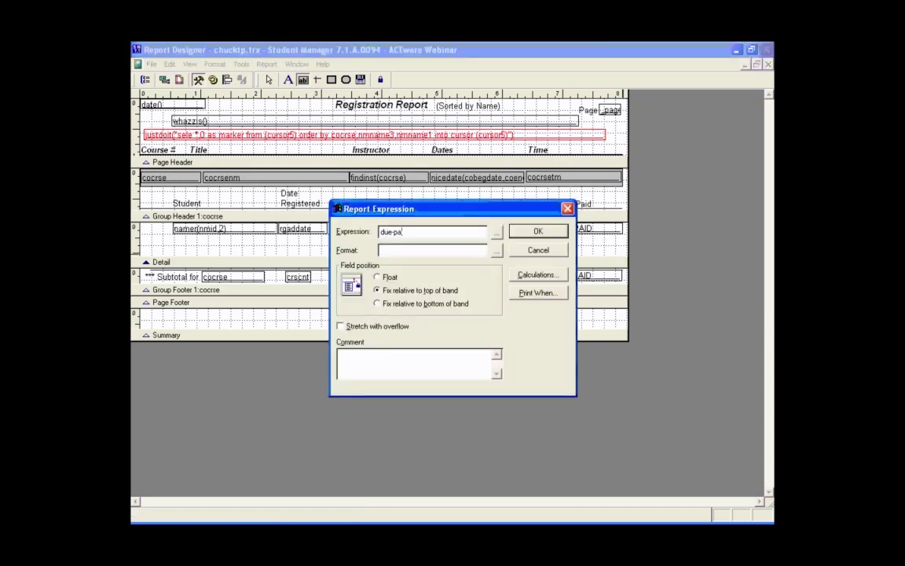
click(538, 231)
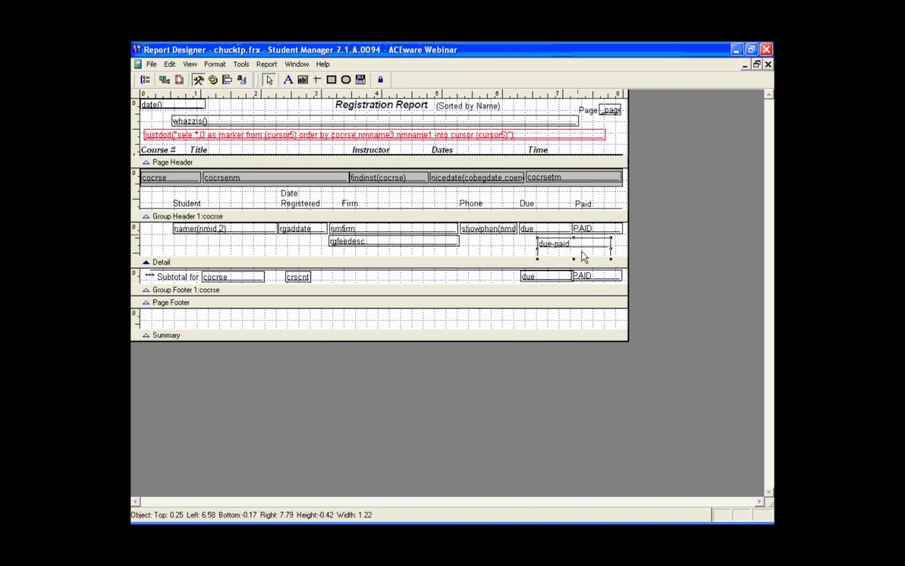
drag(576, 262, 574, 259)
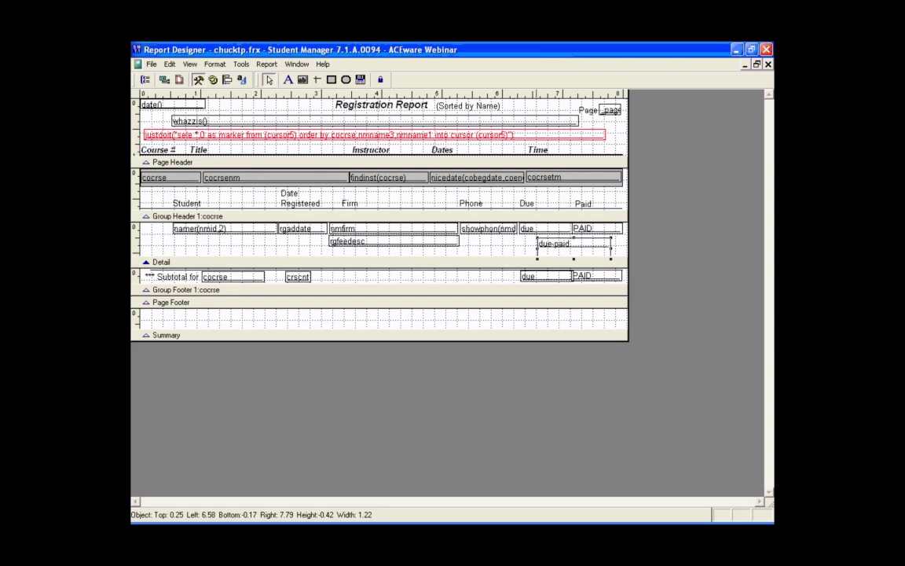
drag(574, 256, 573, 250)
key(ctrl+e)
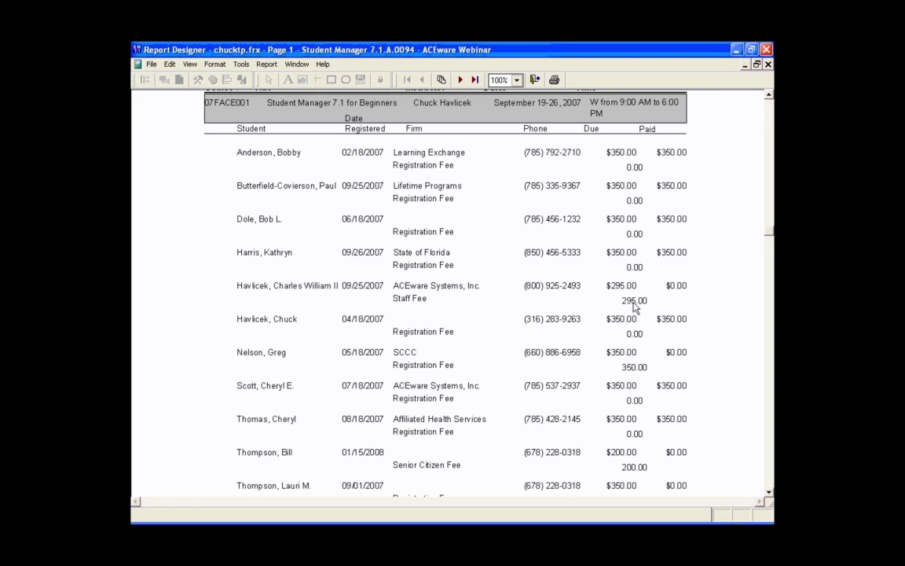
Set the due-paid field's foreground colour to red from the Color Palette.
key(Escape)
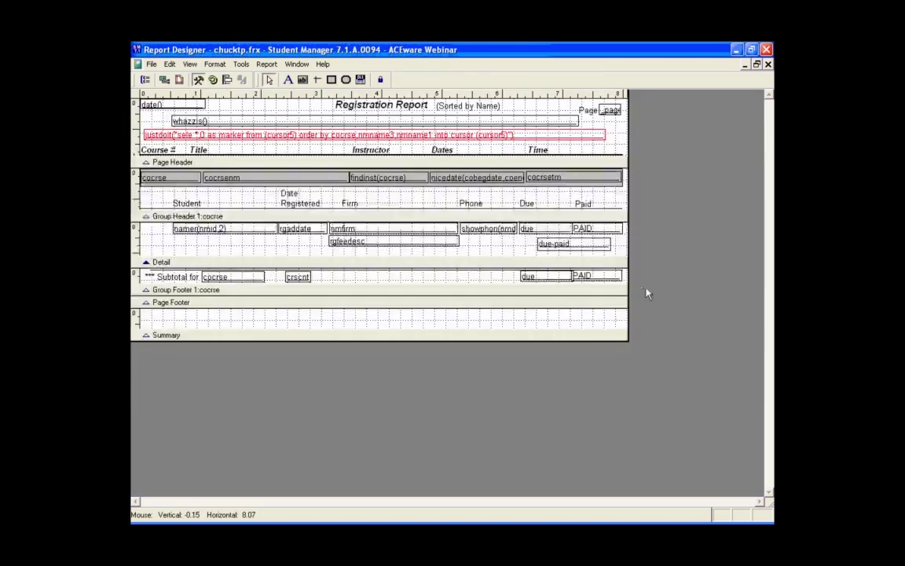
click(584, 248)
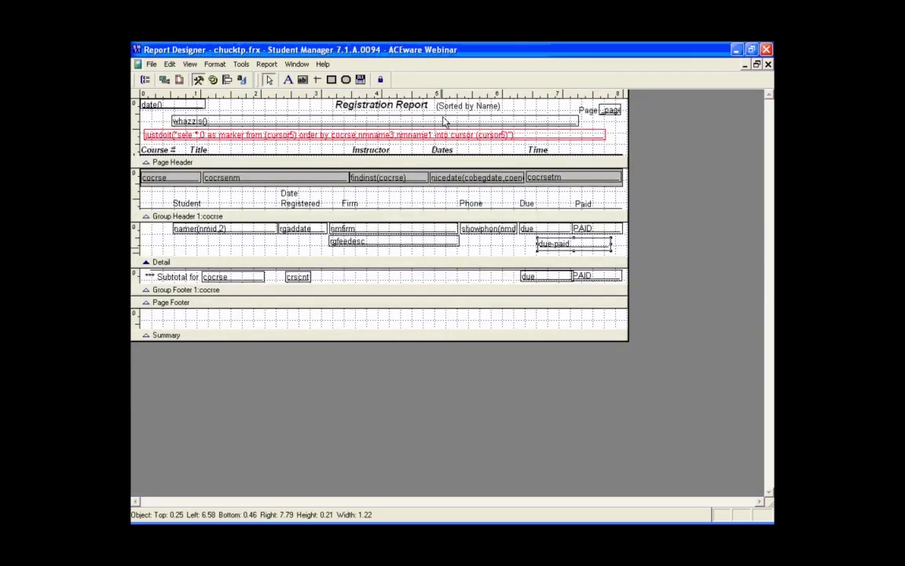
click(213, 80)
click(168, 246)
click(182, 275)
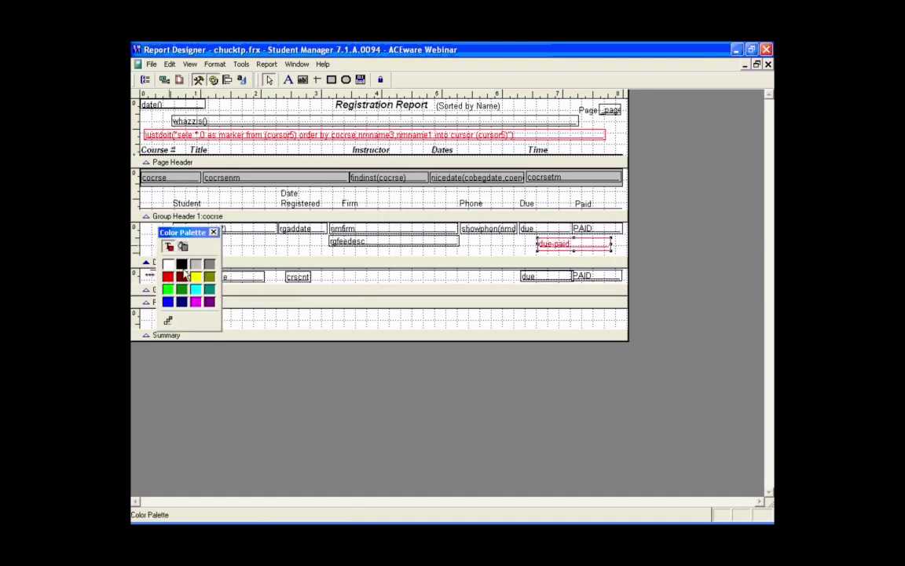
click(213, 232)
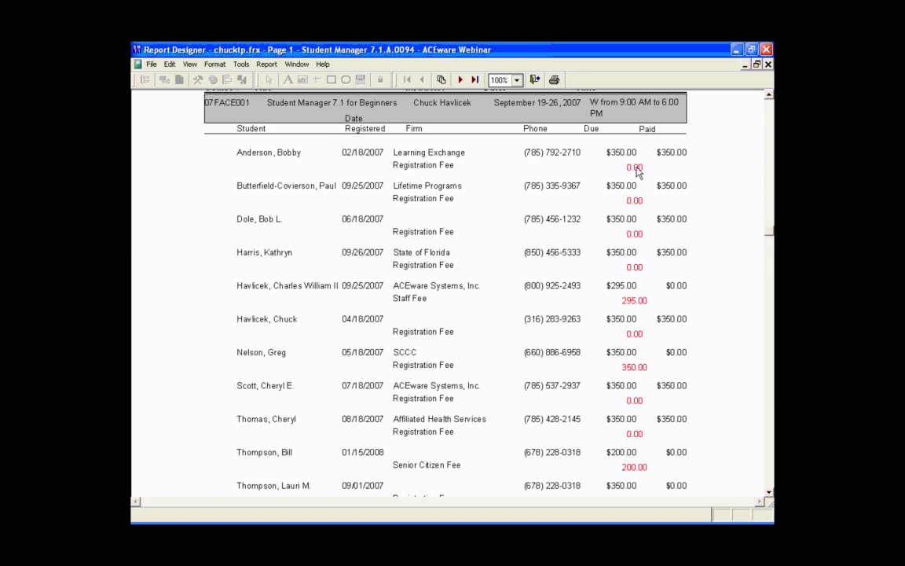
key(Escape)
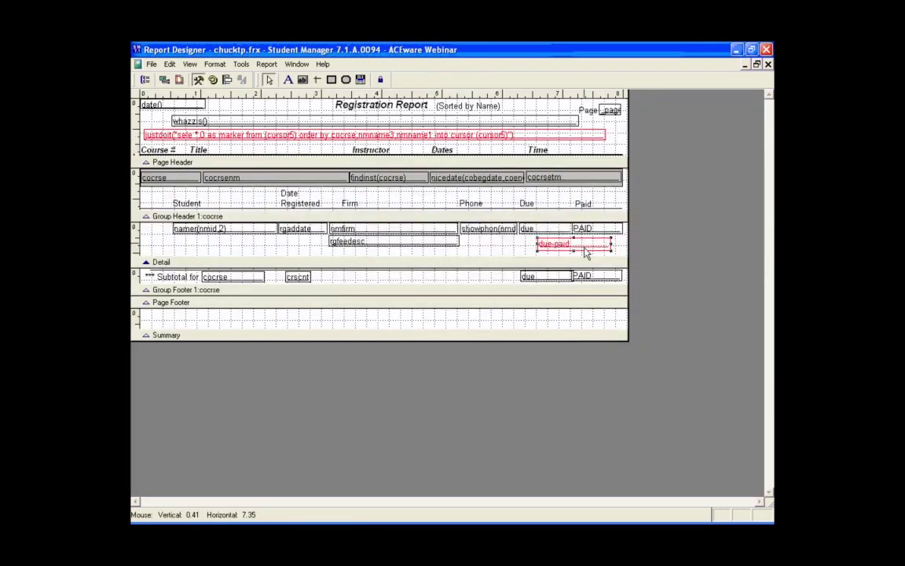
Give the due-paid field the Print When condition due-paid<>0.
double_click(594, 246)
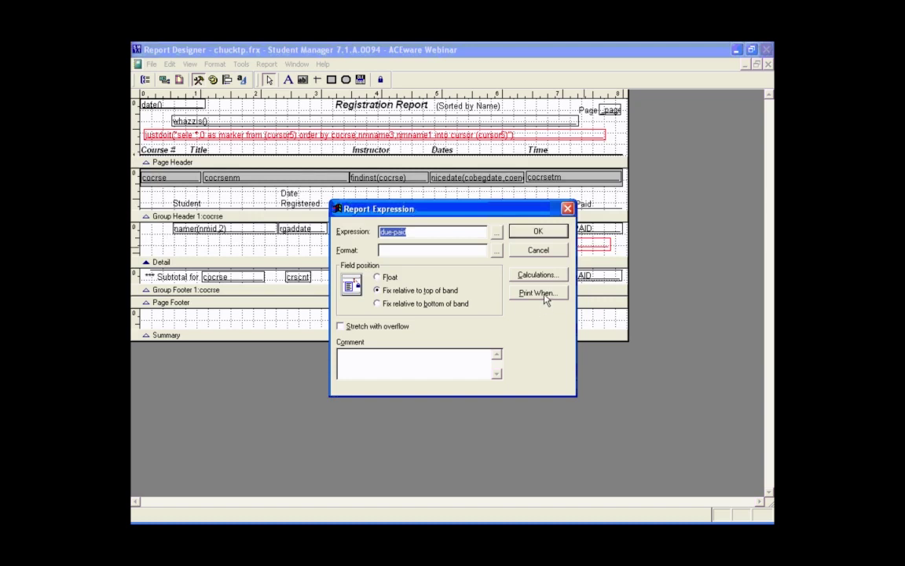
click(540, 295)
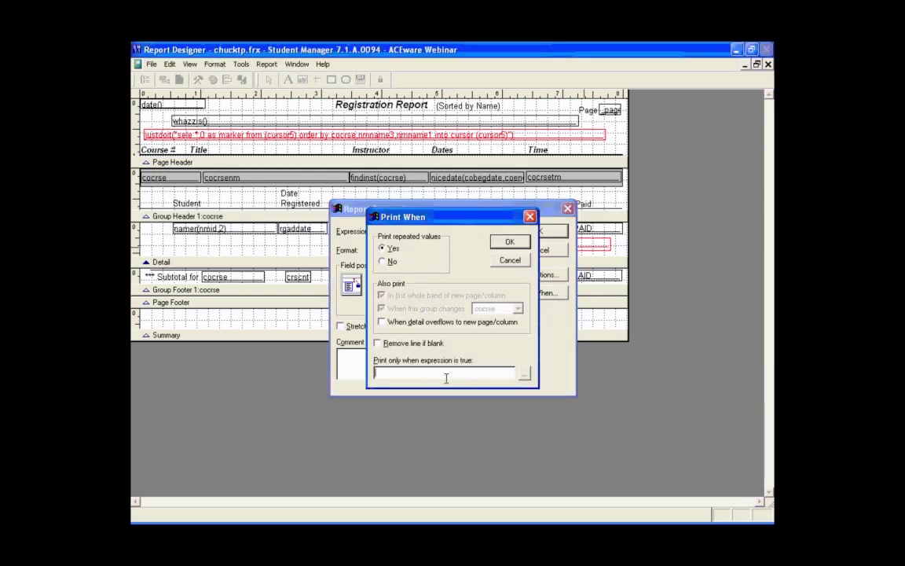
text(due-pa)
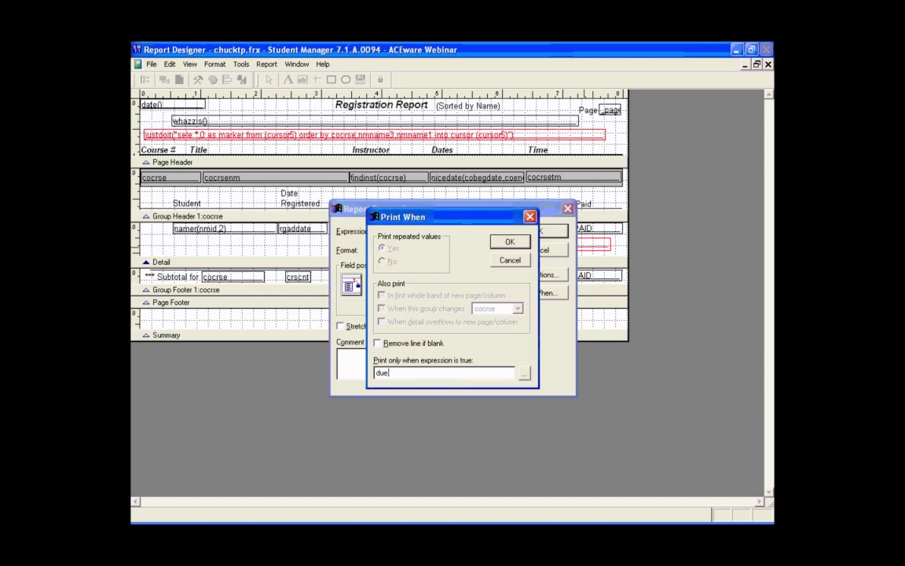
text(id<>0)
click(509, 242)
click(538, 233)
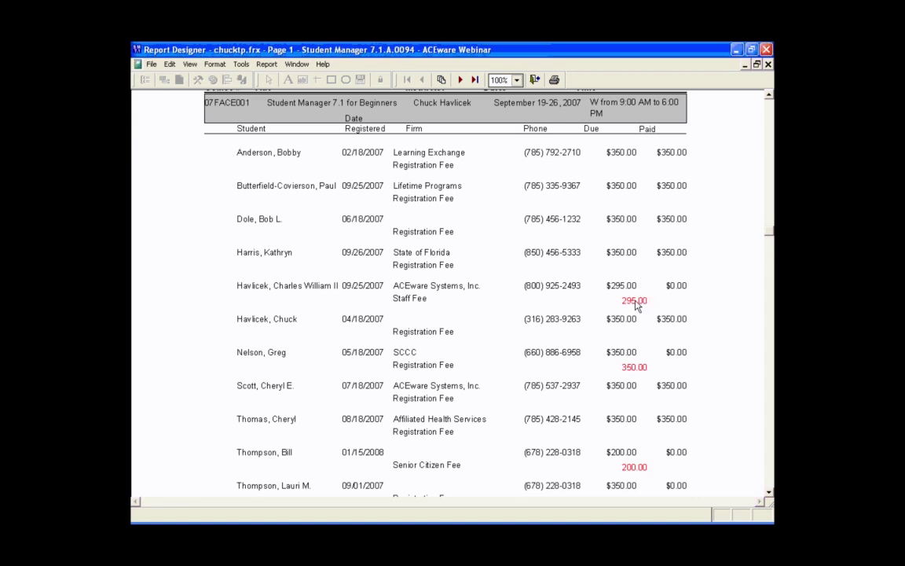
Review the due-paid field's Print When condition without changing it.
key(Escape)
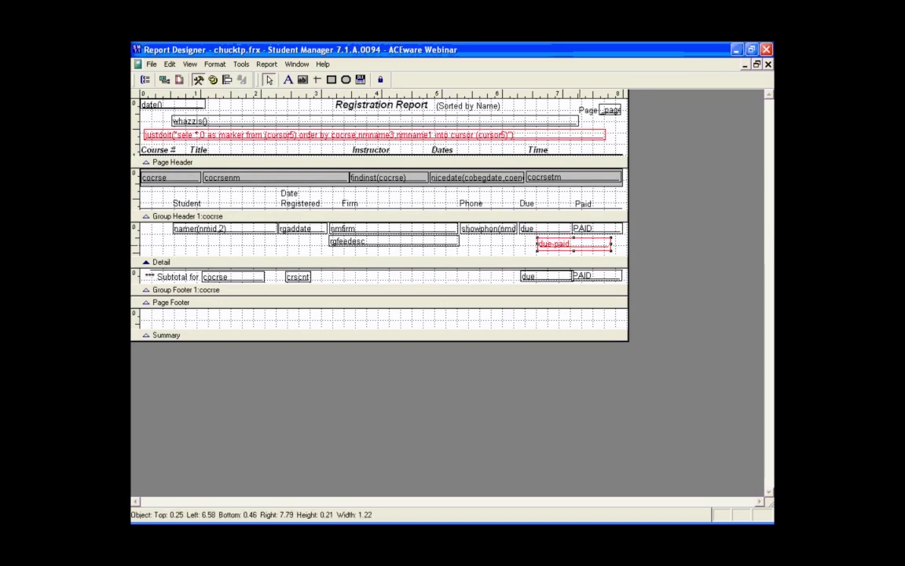
double_click(581, 249)
click(548, 292)
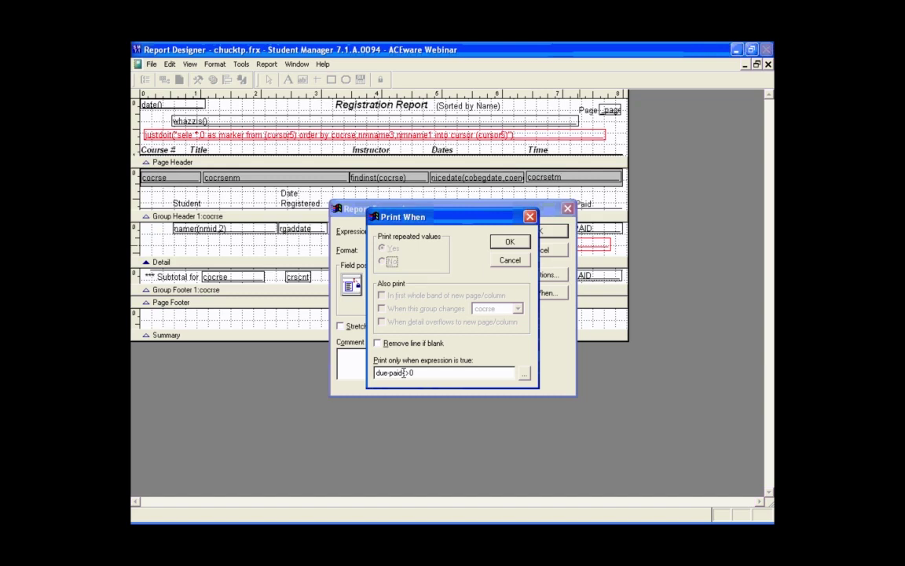
click(509, 241)
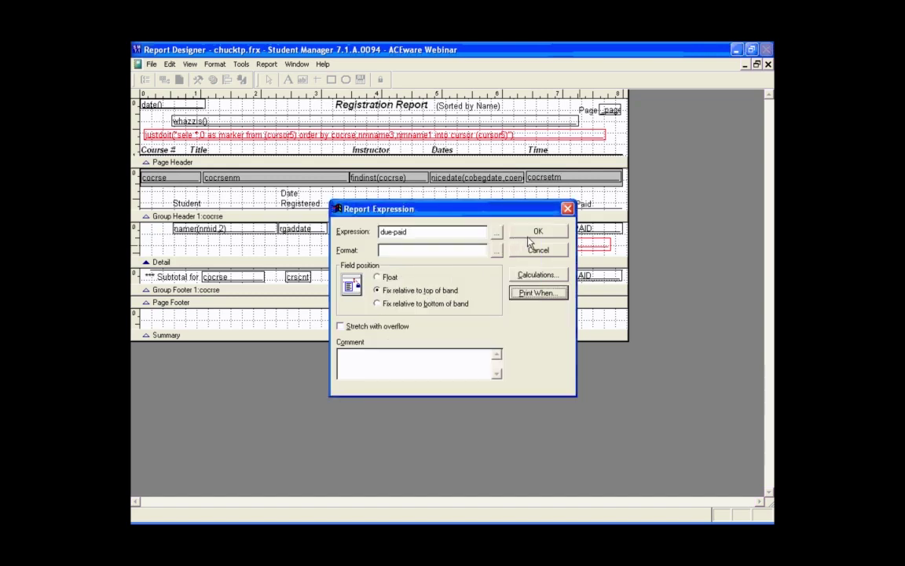
click(539, 234)
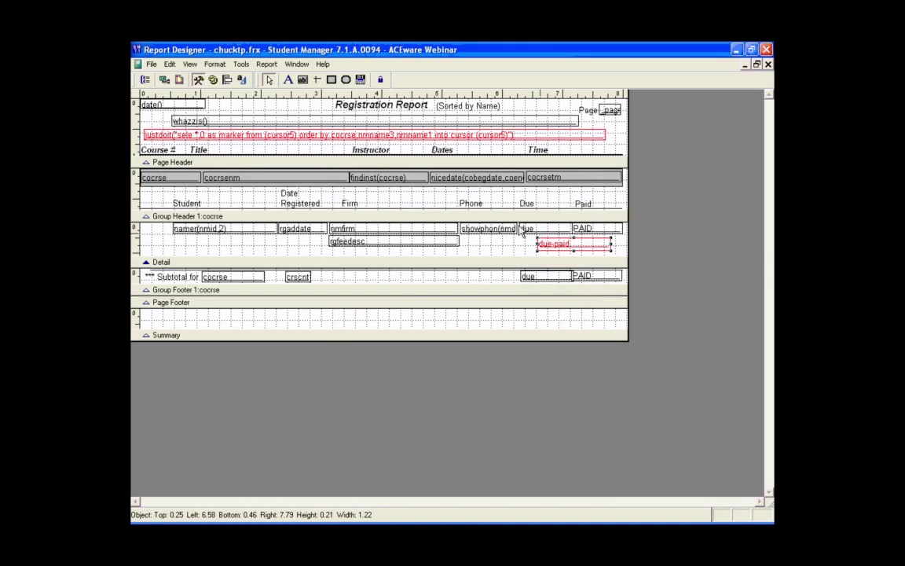
Select the rgfeedesc fee description field and inspect its properties, leaving them unchanged.
click(437, 245)
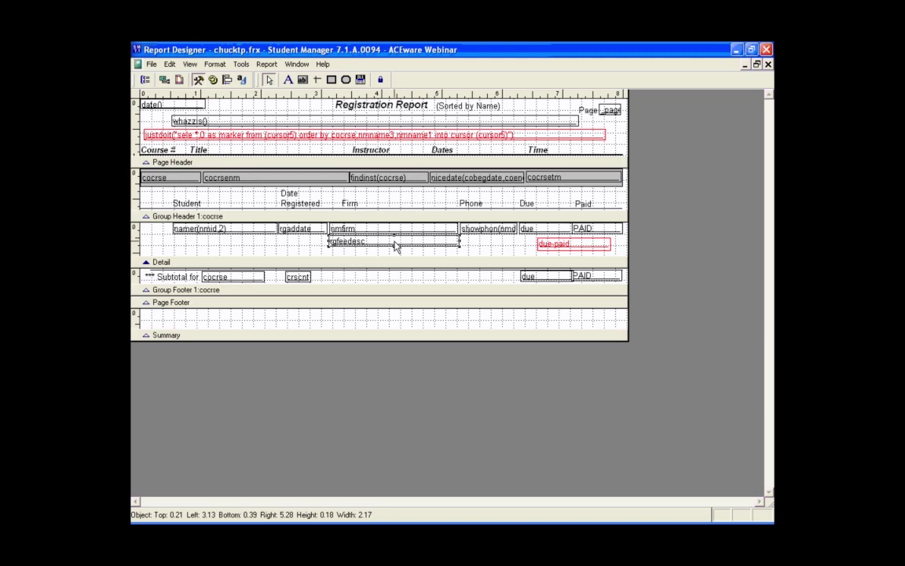
click(212, 80)
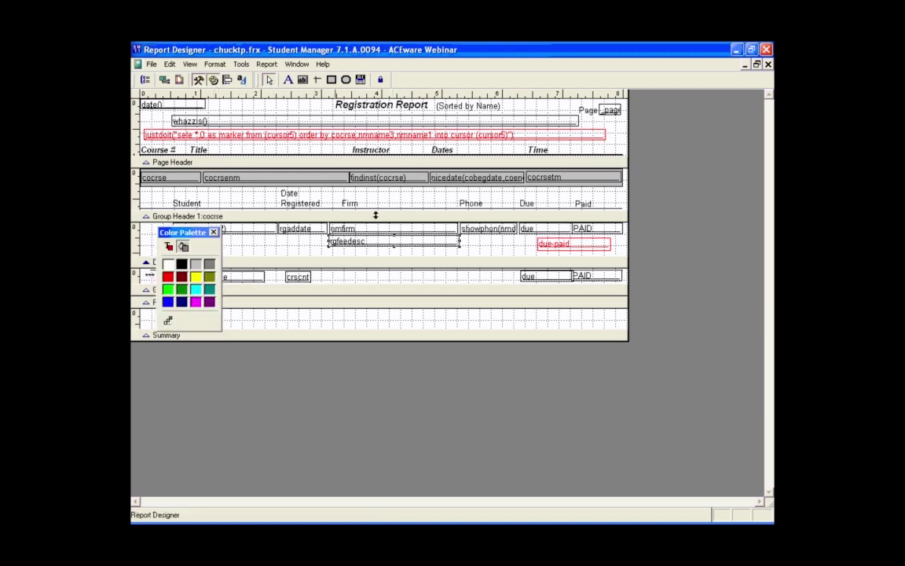
click(213, 231)
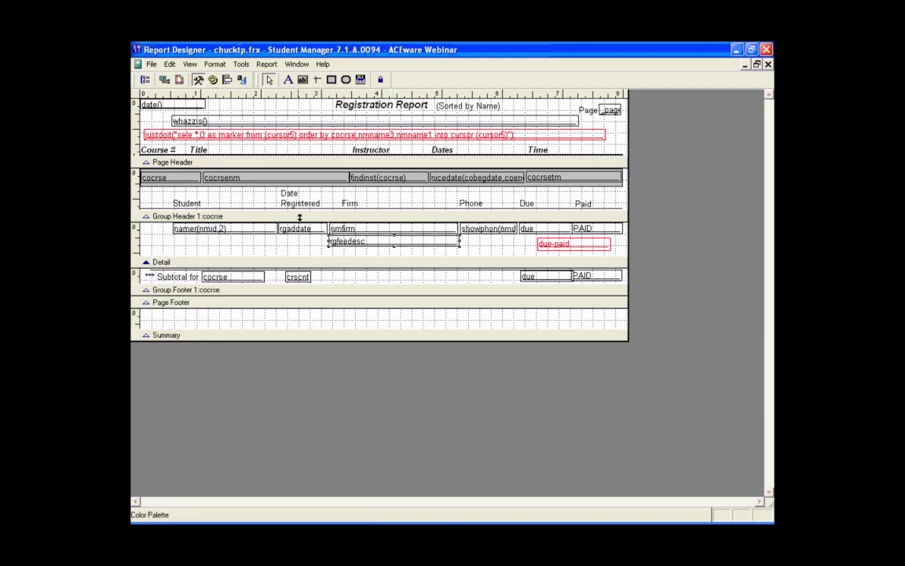
right_click(374, 249)
click(400, 286)
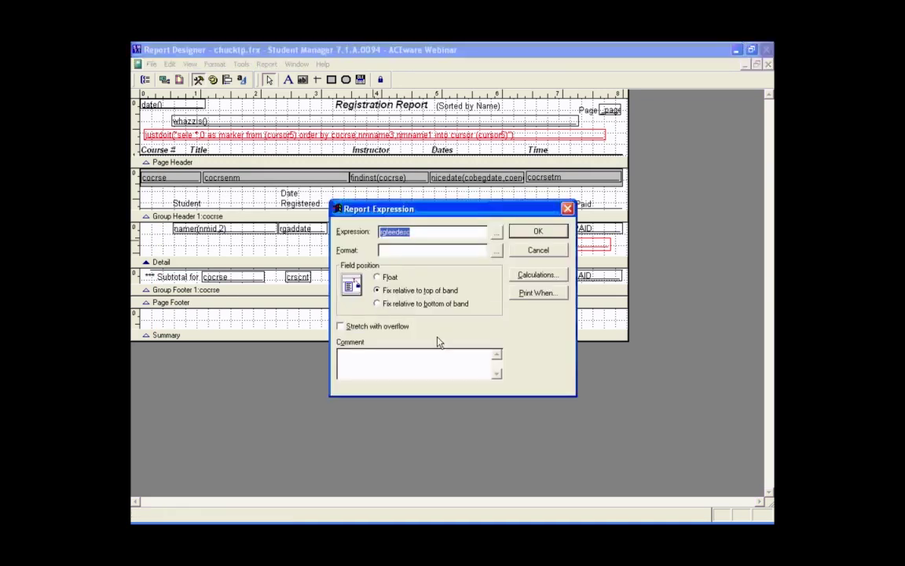
click(550, 250)
right_click(445, 243)
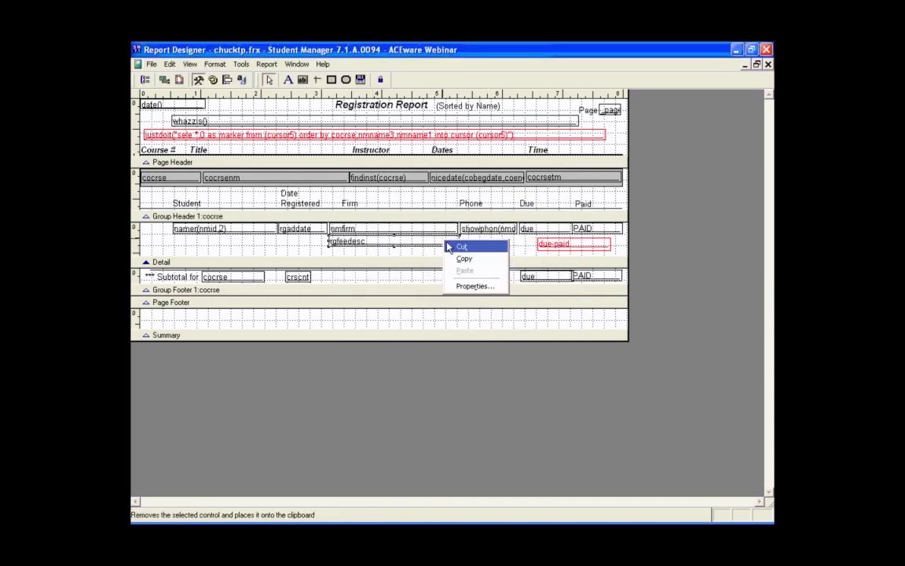
click(475, 285)
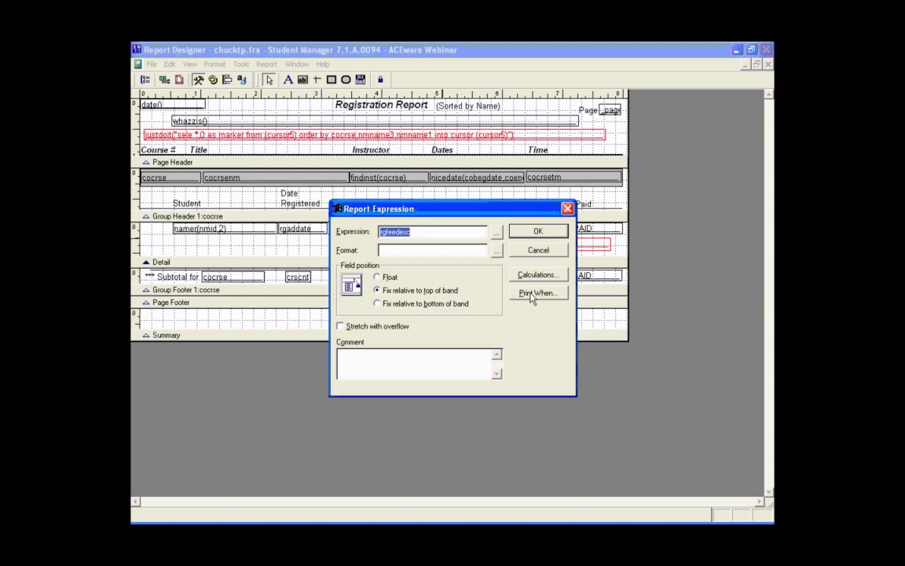
click(541, 253)
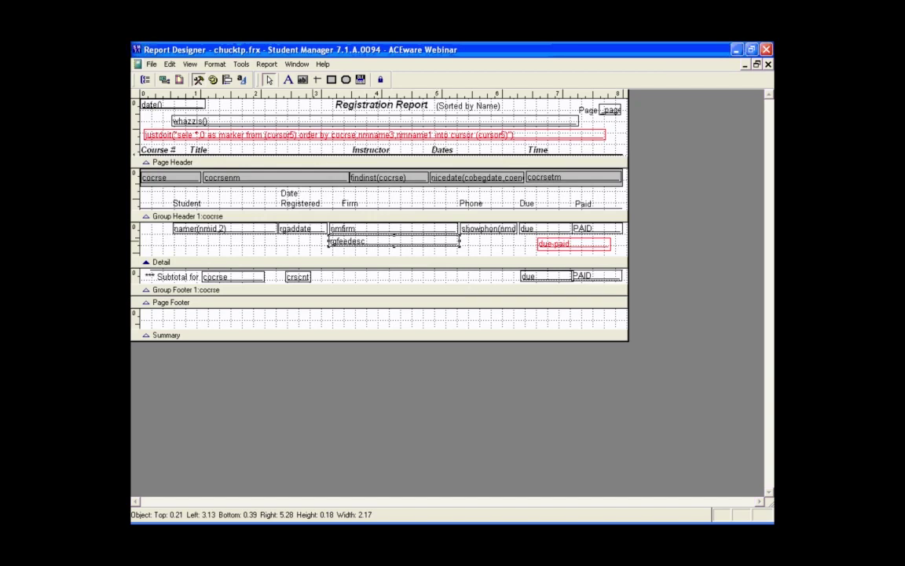
Set the rgfeedesc font colour to Blue and preview the report.
key(alt+o)
key(f)
click(224, 300)
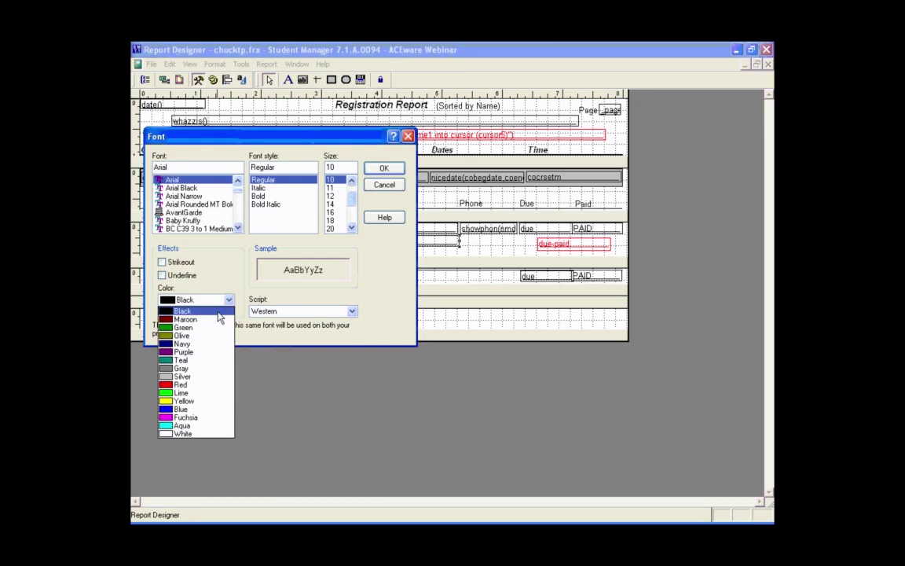
click(176, 408)
click(383, 169)
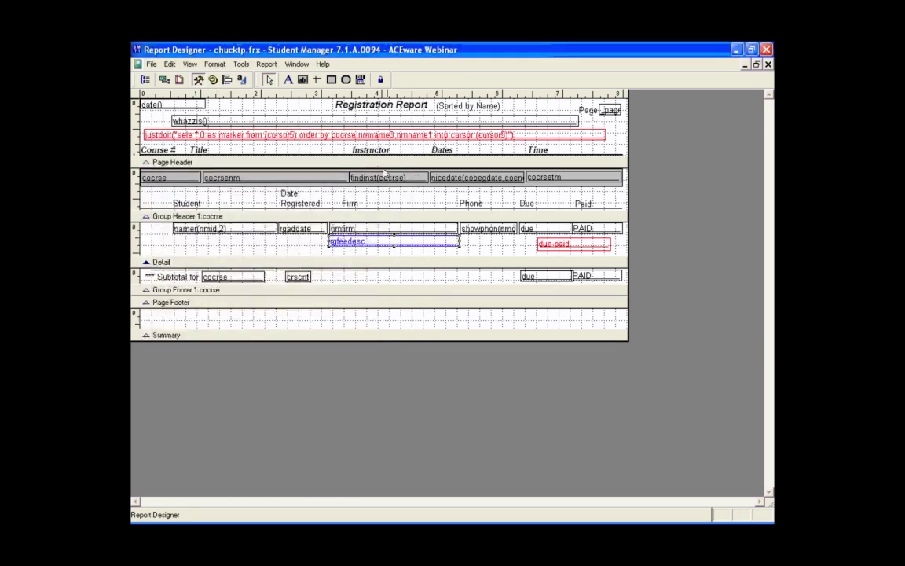
key(alt+v)
key(p)
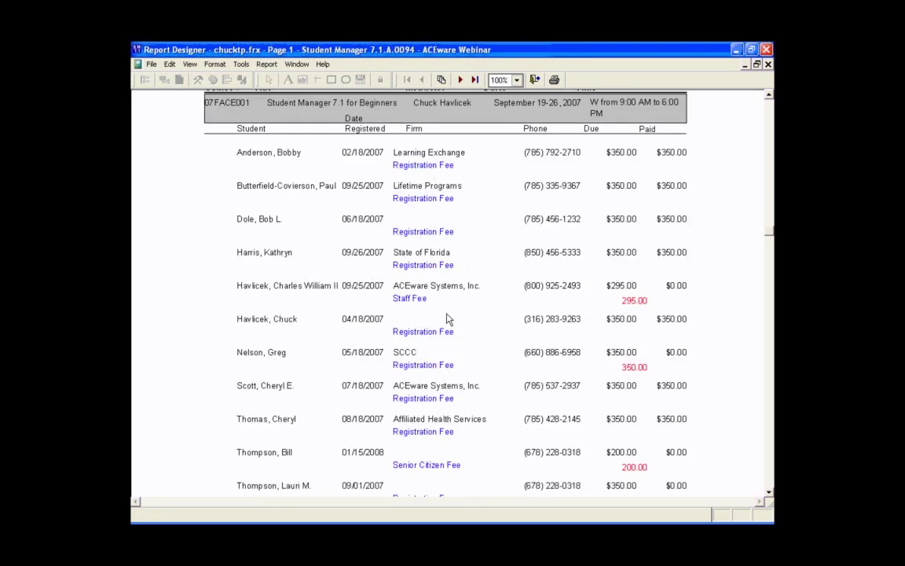
Scroll the preview to the 12-registration course subtotal and back up.
scroll(445, 318, down, 5)
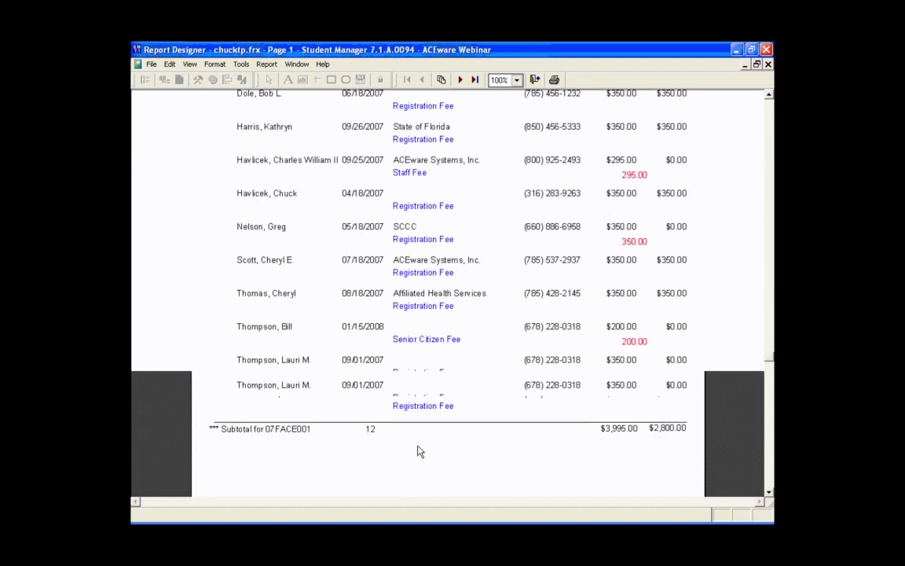
scroll(454, 317, up, 4)
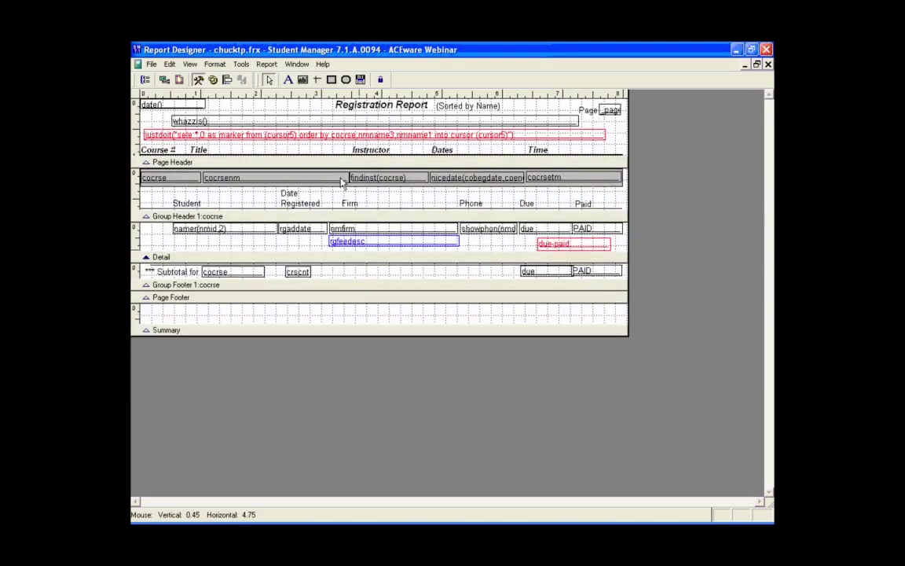
Insert a Staff variable storing iif(rgfeedesc='Staff',1,0), summed and reset on Group 1: cocrse.
click(267, 64)
click(293, 185)
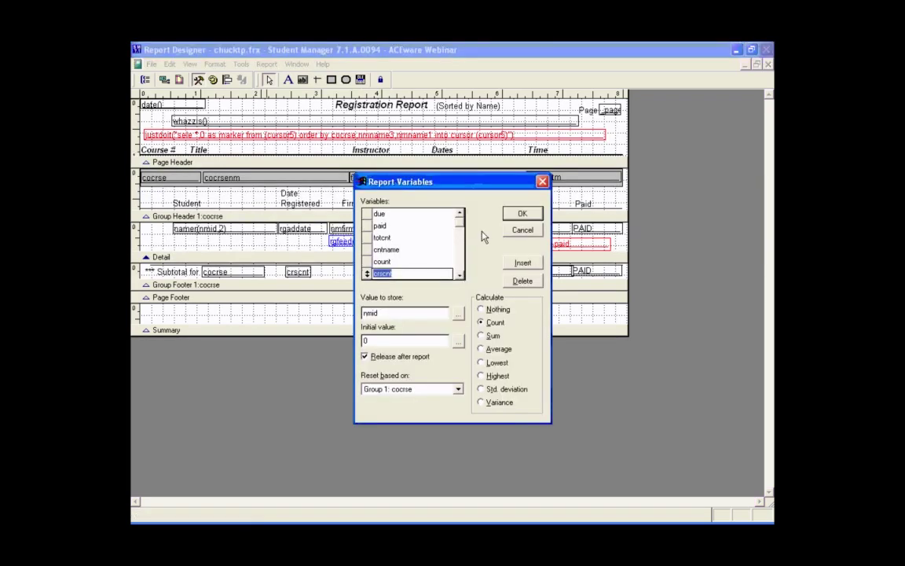
click(521, 262)
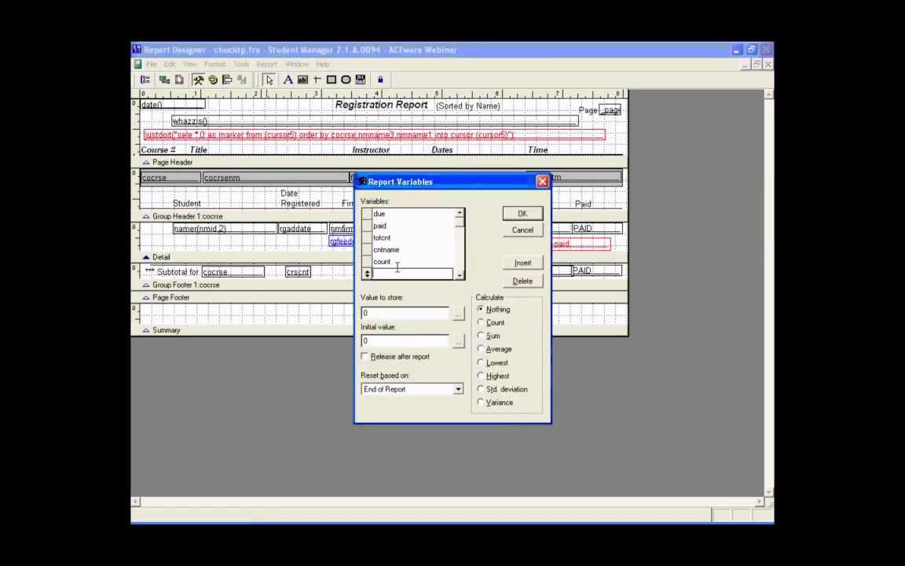
text(Staff)
key(Tab)
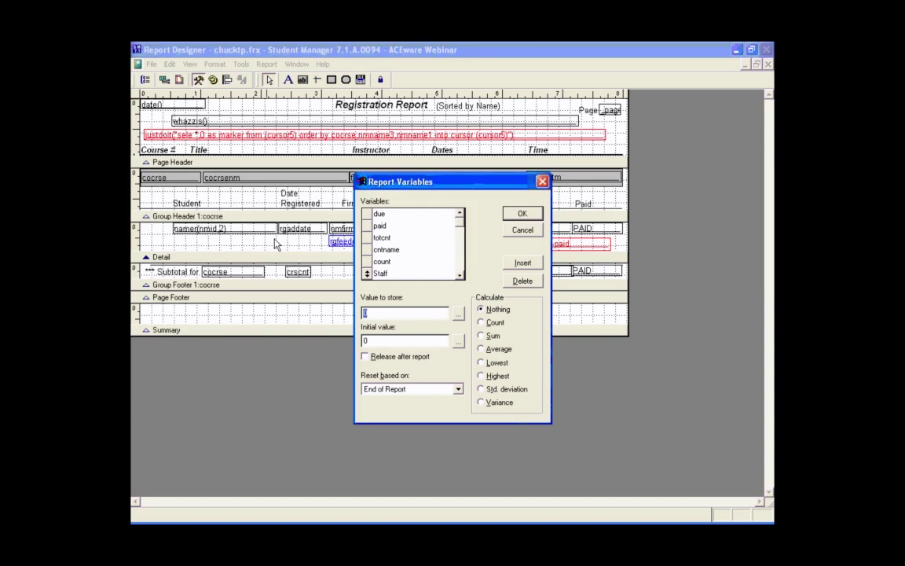
text(1)
text(i)
text(f(rgfee)
text(desc=)
text('Staff')
text(,1)
text(,0)
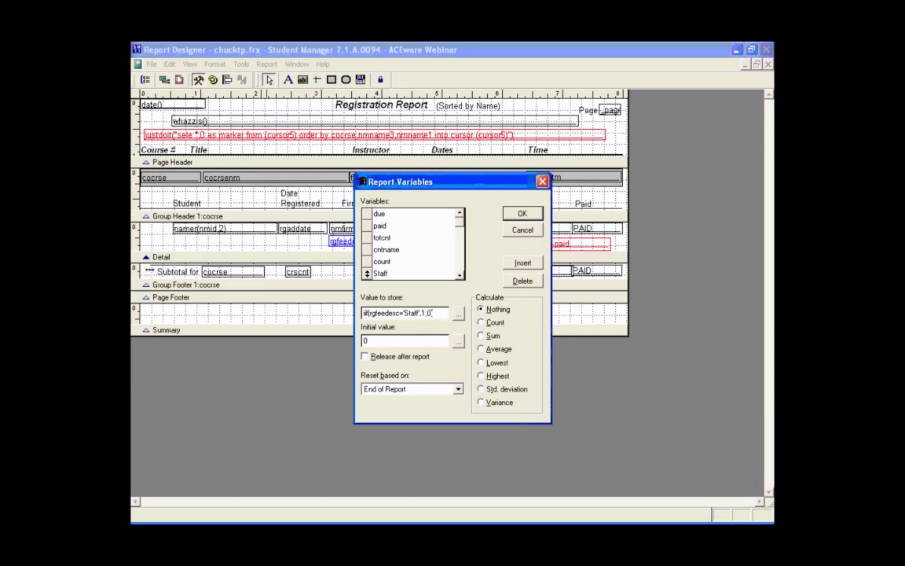
text())
click(480, 337)
click(459, 389)
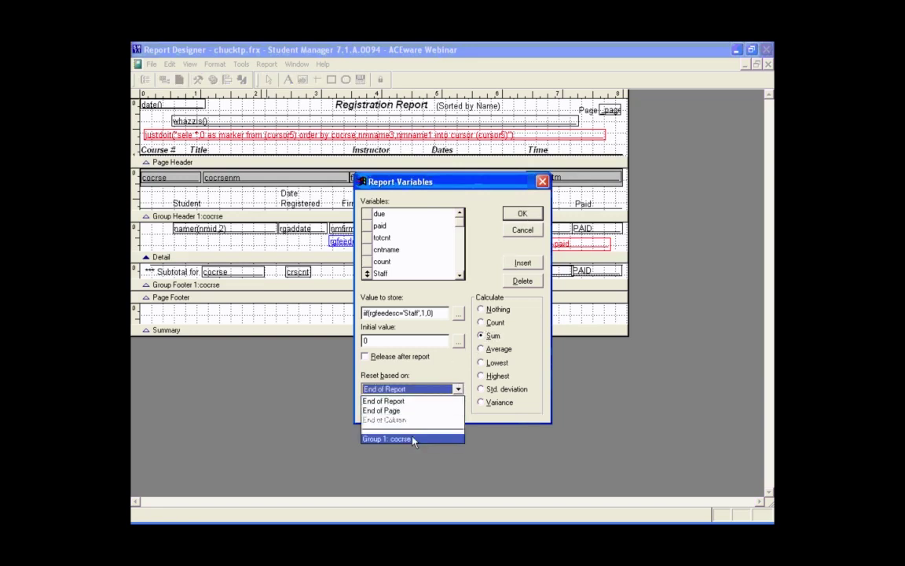
click(412, 438)
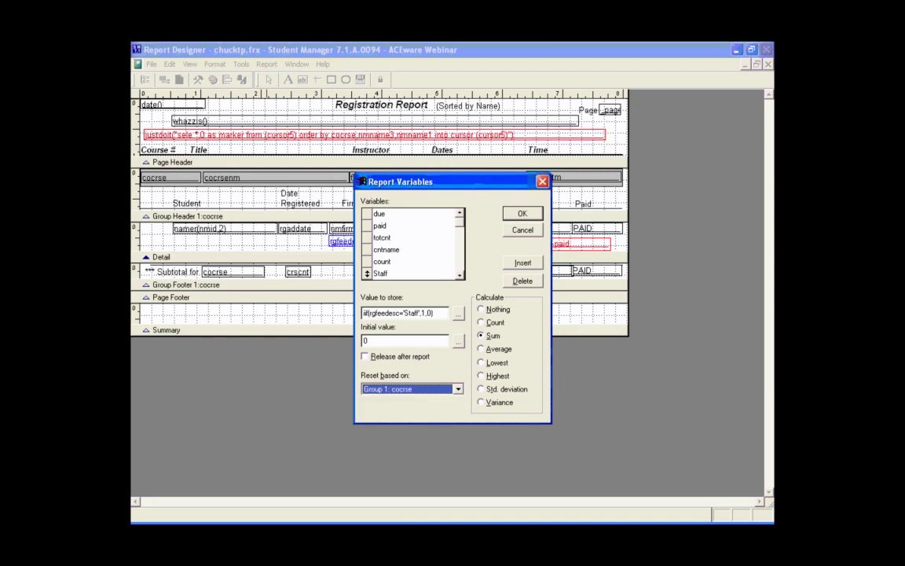
click(522, 213)
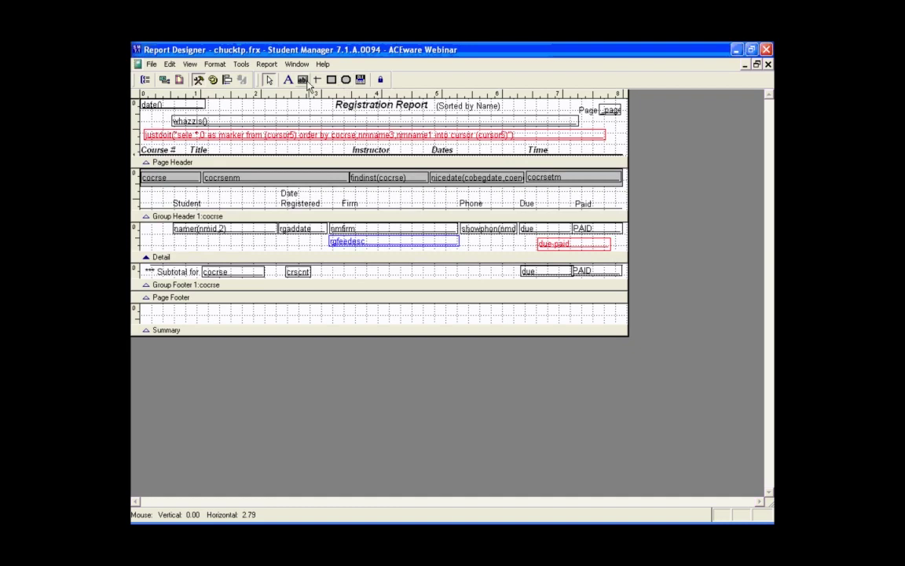
Add a staff field and a 'Staff Fee' label to the course subtotal band.
click(304, 80)
drag(328, 269, 357, 273)
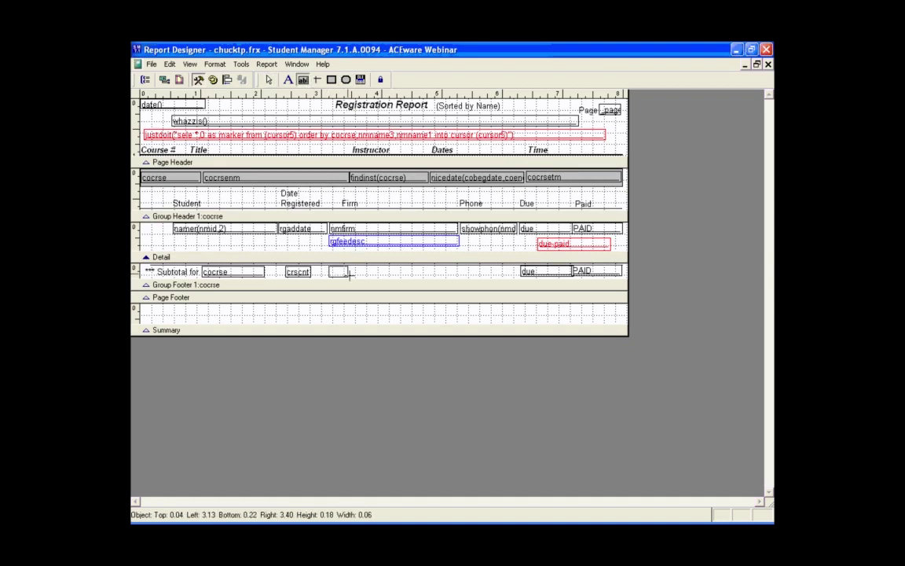
text(staff)
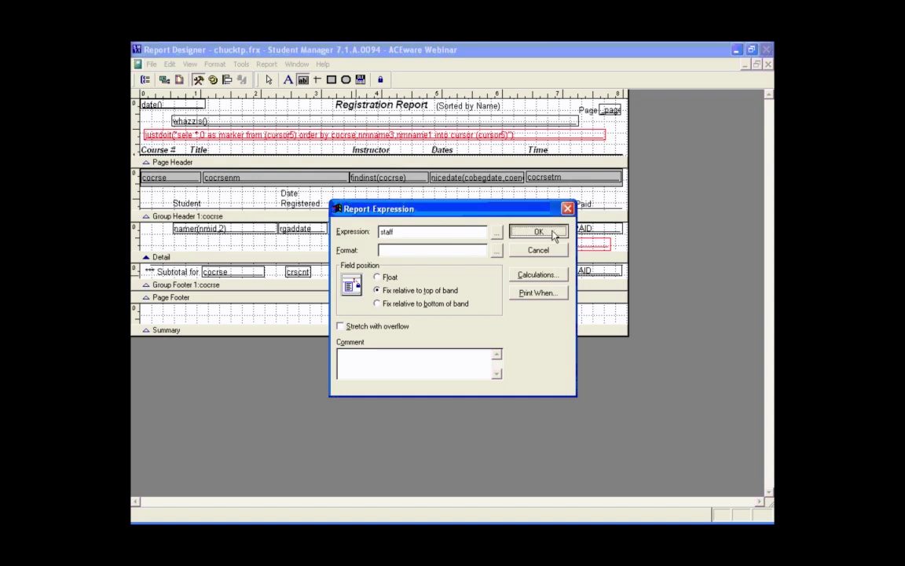
click(539, 232)
click(287, 80)
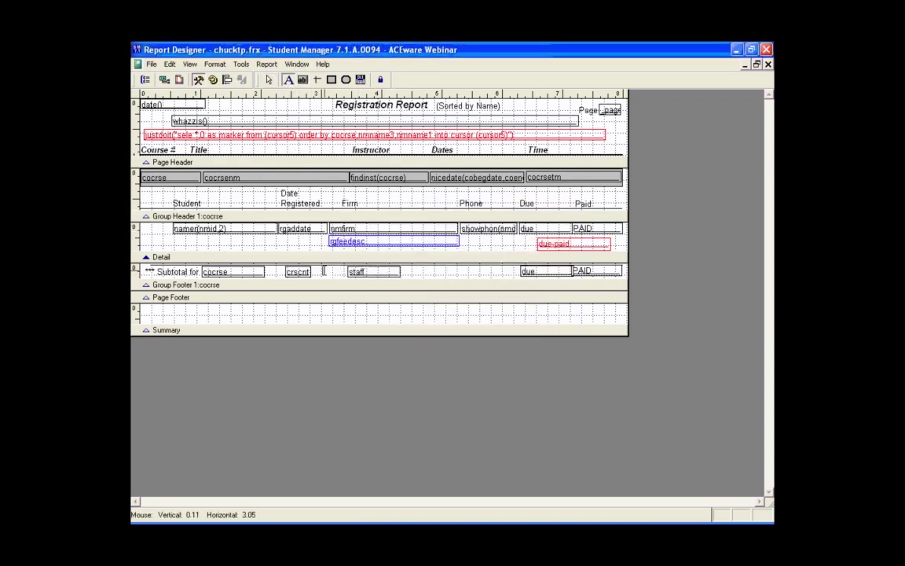
click(323, 271)
text(Staff Fe)
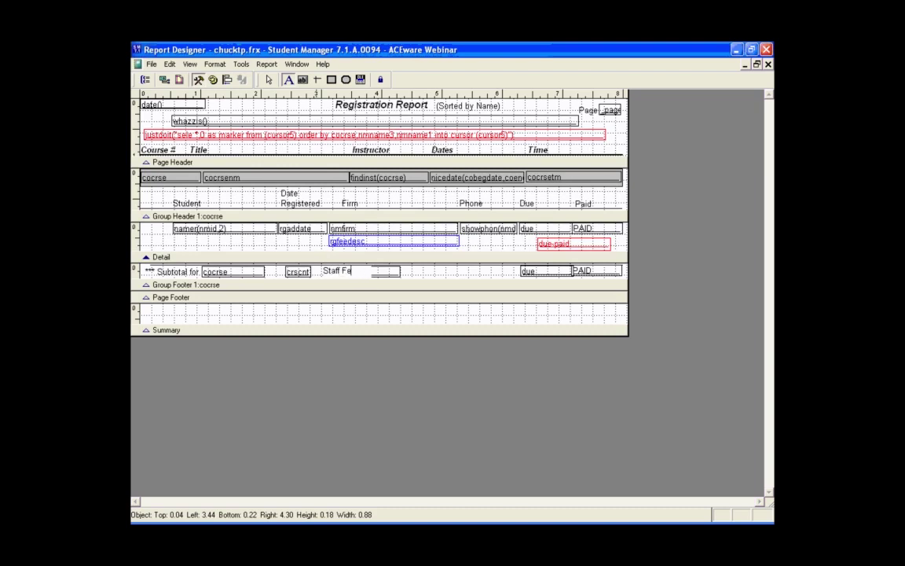
click(437, 275)
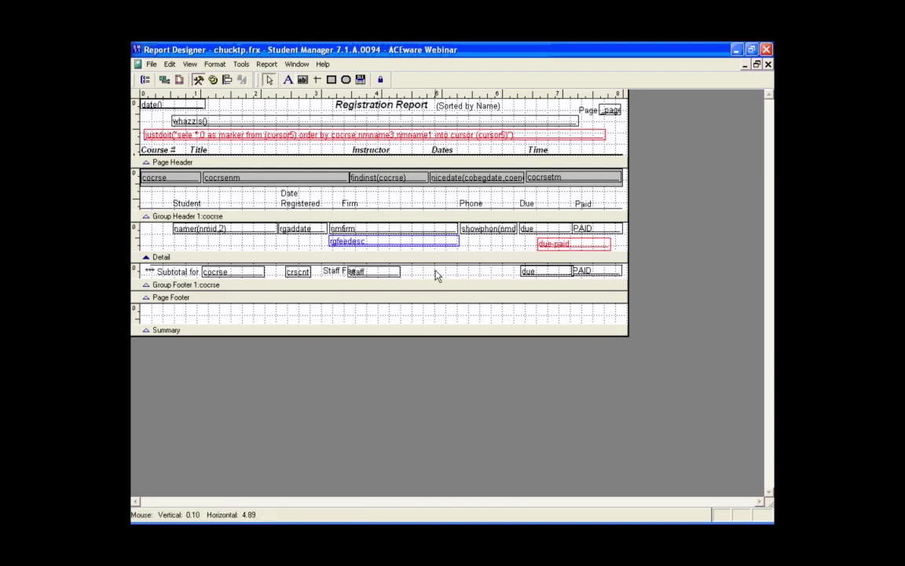
Preview the report and confirm 07FACE001's Staff Fee count shows 1.
key(ctrl+e)
click(478, 301)
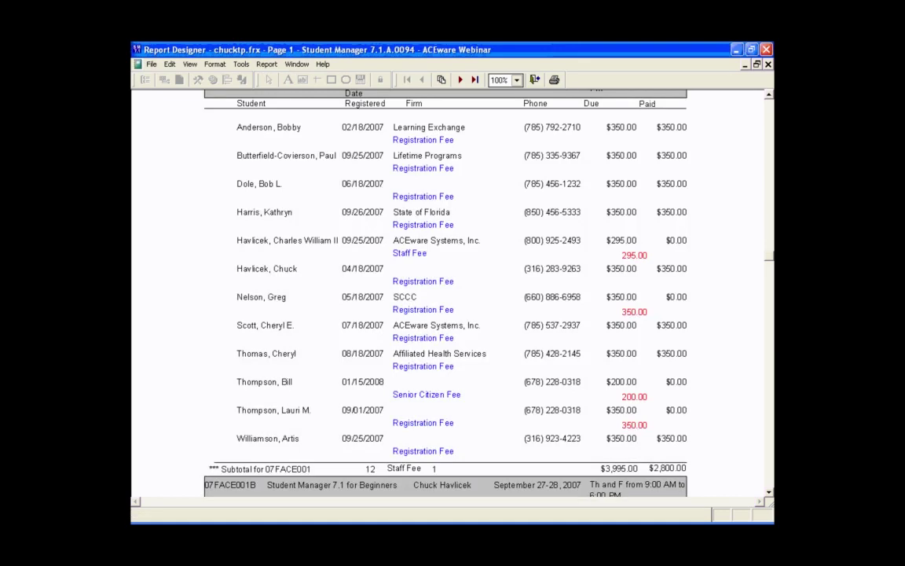
scroll(478, 300, down, 2)
scroll(477, 301, up, 2)
scroll(478, 301, up, 1)
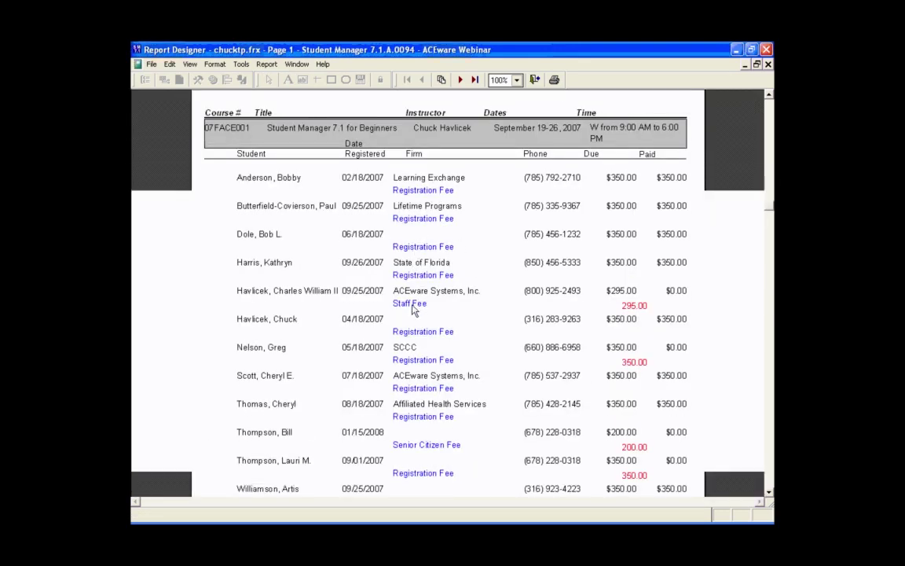
scroll(444, 314, down, 3)
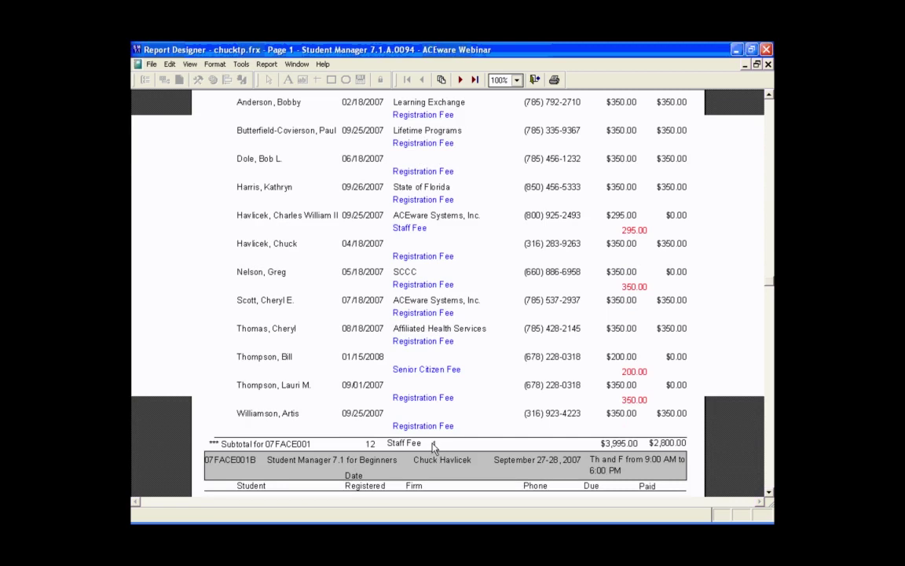
key(Escape)
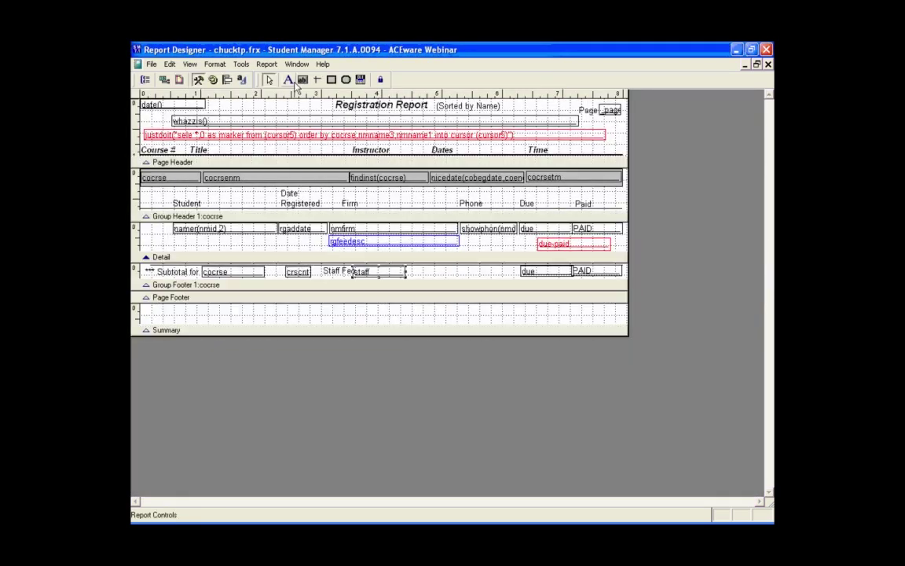
Add a 'Regis' label to the course subtotal band.
click(288, 80)
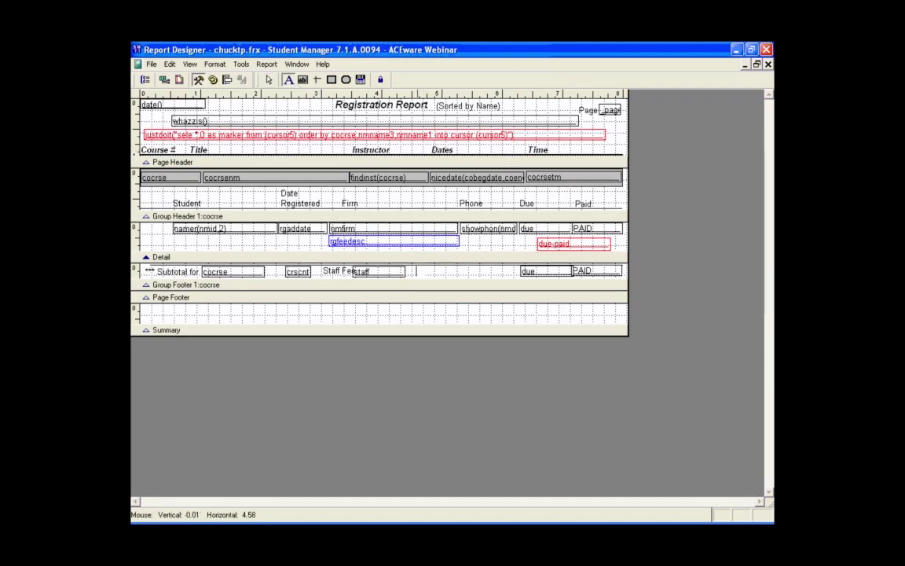
click(416, 271)
text(Regis)
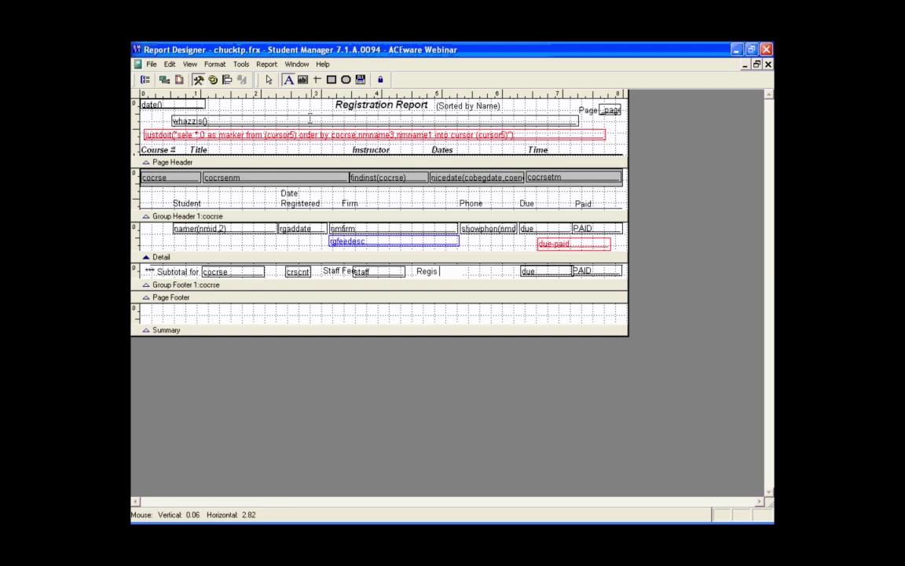
click(426, 270)
Insert a regis variable, pasting the Staff variable's counting expression as its value.
click(266, 66)
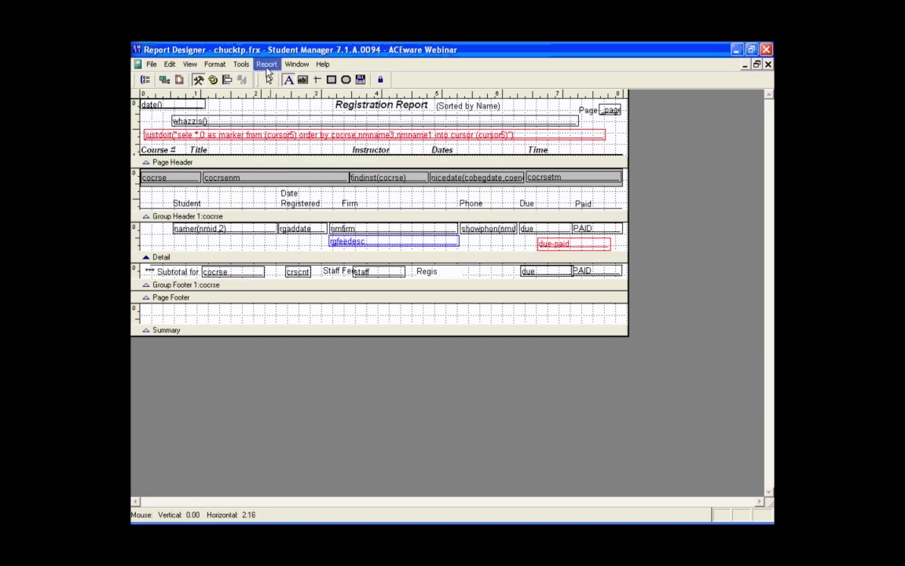
click(284, 185)
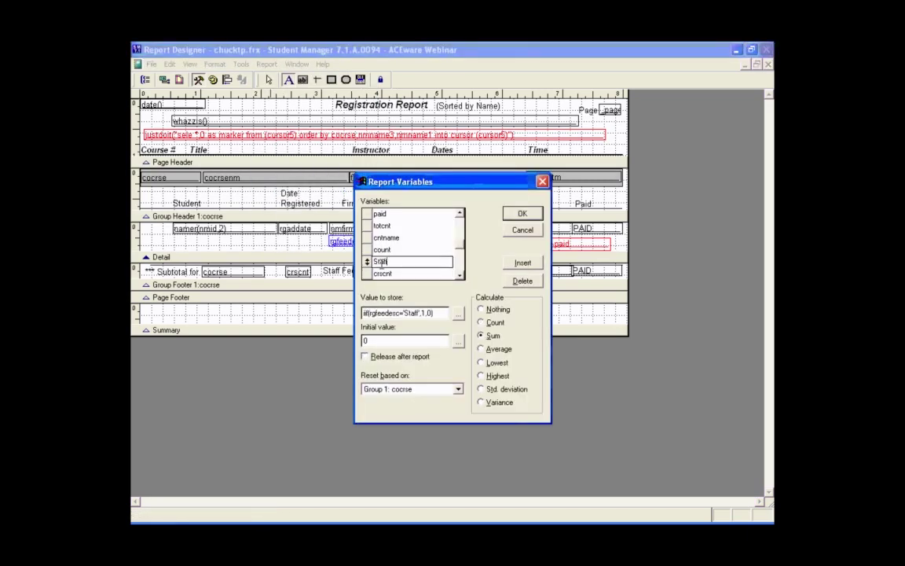
drag(437, 313, 345, 293)
key(ctrl+c)
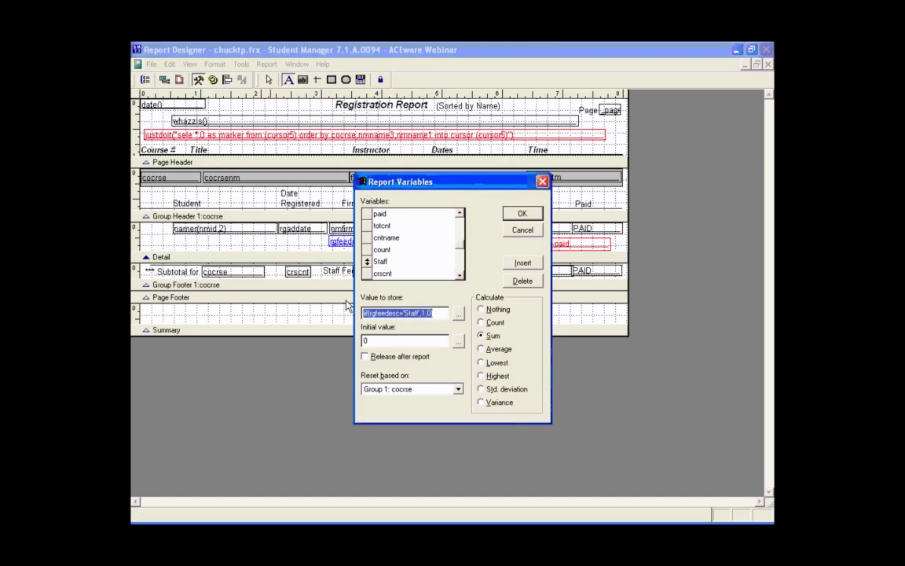
click(522, 263)
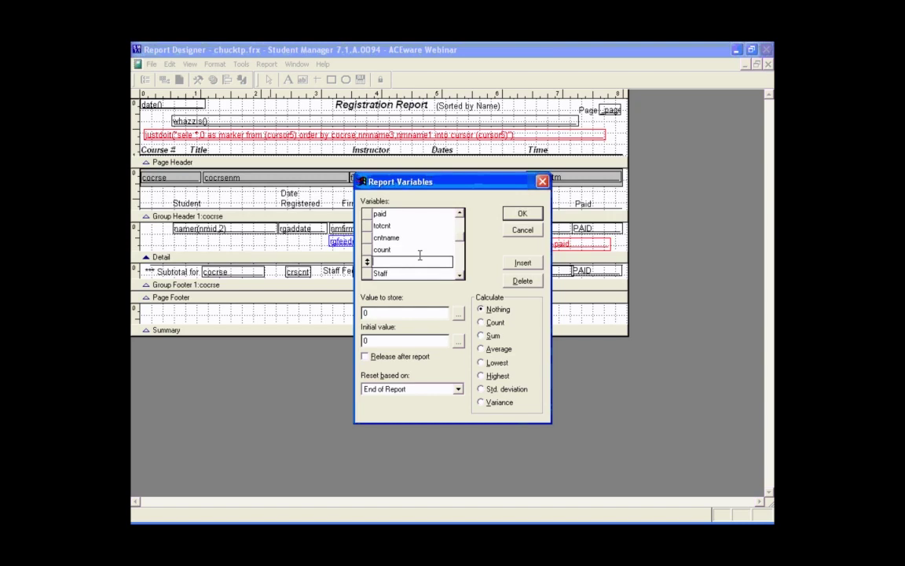
text(regis)
key(Tab)
key(ctrl+v)
Change regis to iif(rgfeedesc='Reg',1,0), summed and reset per course group.
key(Left)
key(Left)
key(Left)
key(Left)
key(Left)
key(Left)
key(shift+Left)
key(shift+Left)
key(shift+Left)
key(shift+Left)
key(shift+Left)
text(Regis)
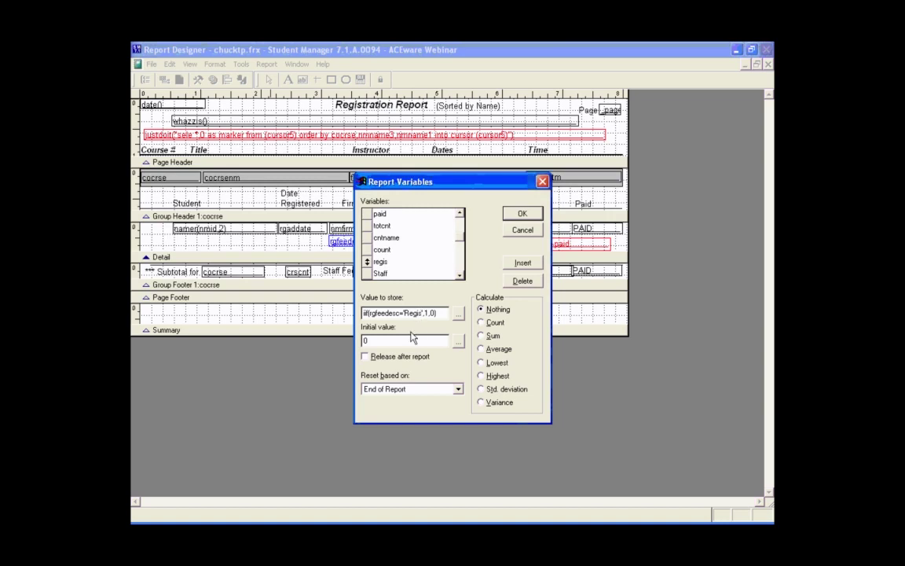
key(BackSpace)
key(BackSpace)
click(490, 336)
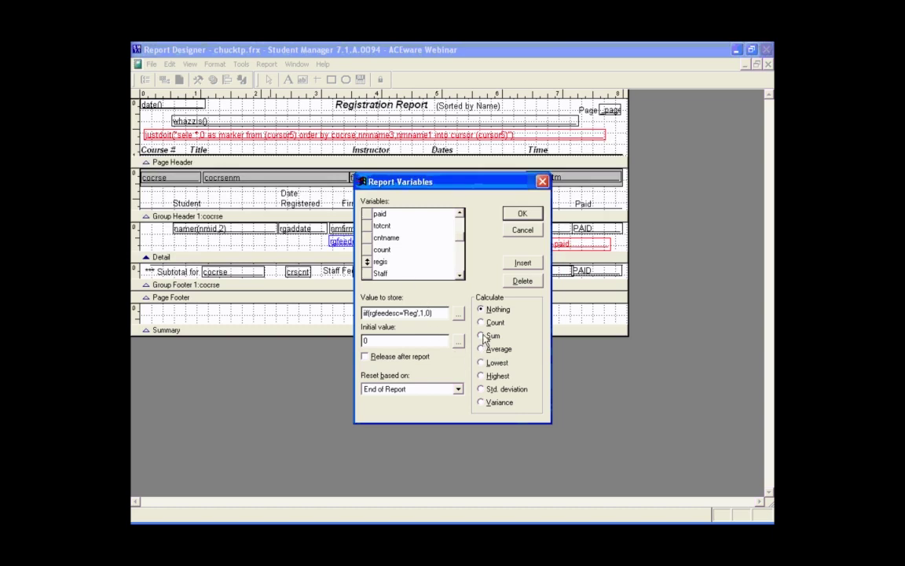
click(458, 389)
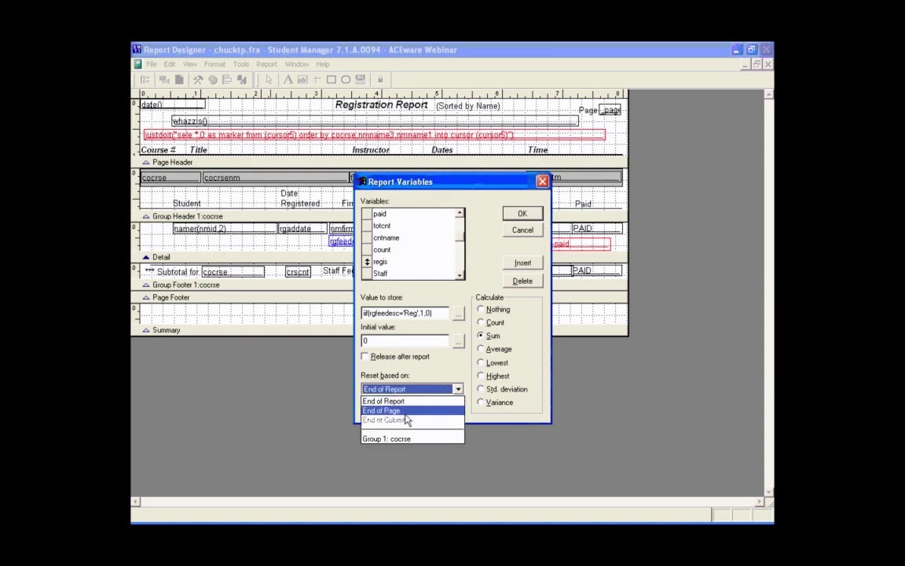
click(401, 439)
click(522, 214)
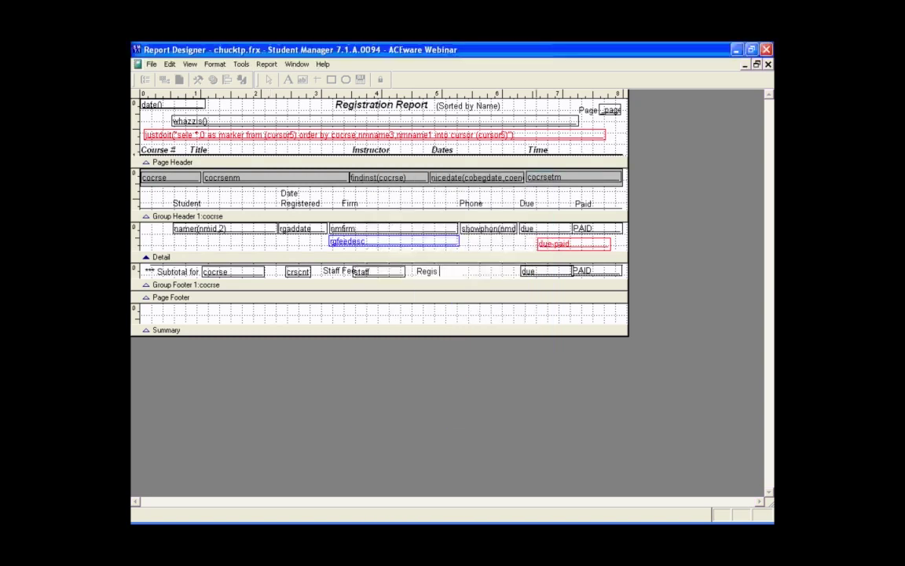
Draw a new field box beside the Regis label in the course subtotal band.
click(303, 79)
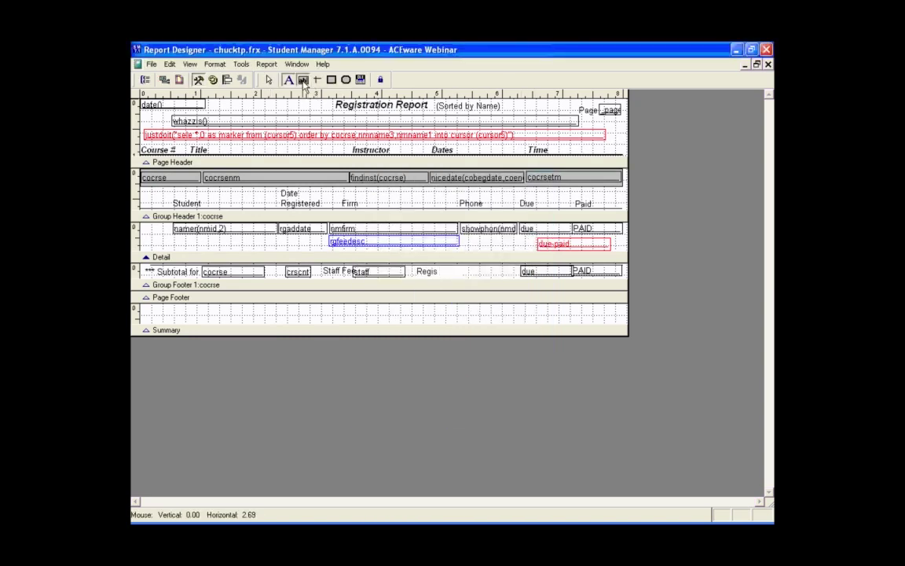
click(440, 270)
drag(440, 271, 459, 273)
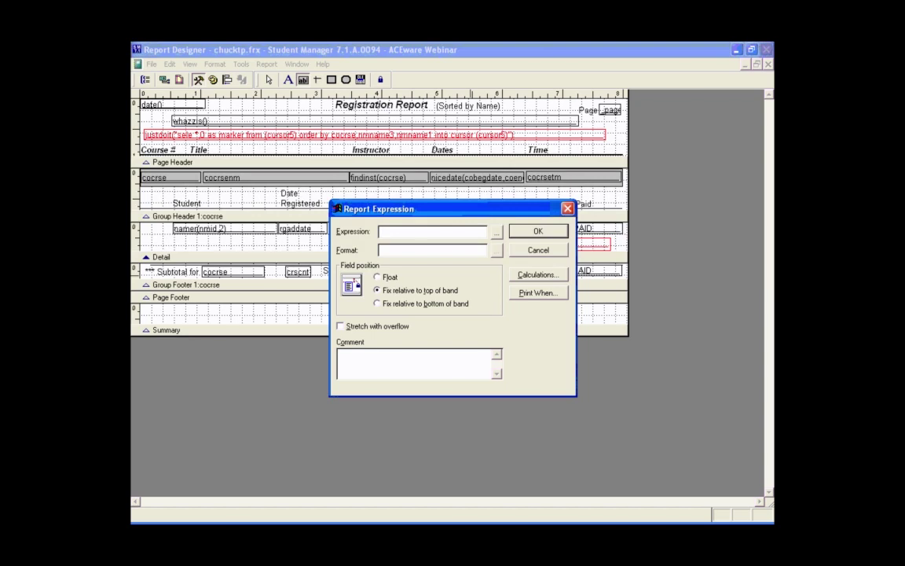
text(regis)
Set the new field's expression to the regis variable and confirm it.
click(496, 231)
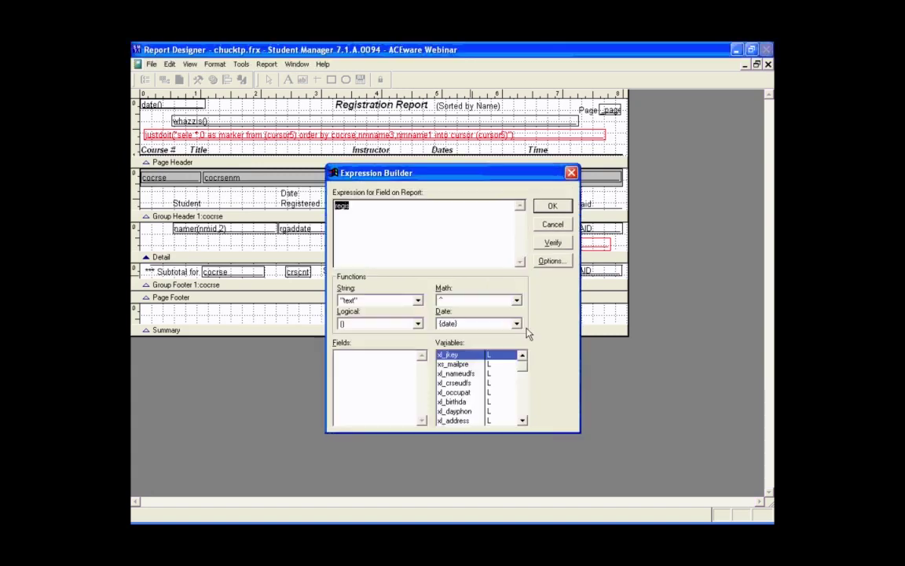
click(525, 376)
click(525, 375)
click(525, 376)
click(526, 375)
click(525, 375)
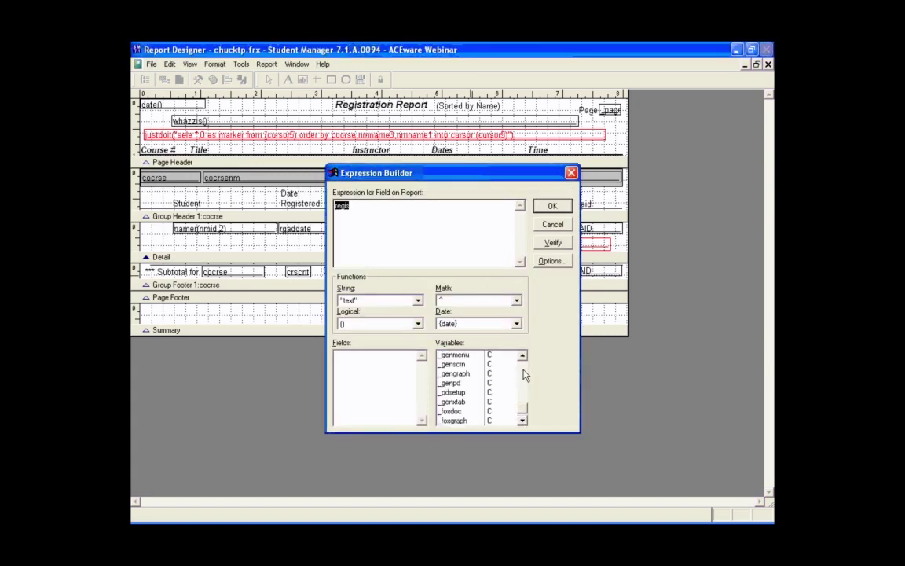
click(526, 376)
click(525, 375)
click(524, 376)
click(524, 376)
click(524, 374)
click(525, 375)
click(522, 422)
click(521, 422)
click(522, 422)
click(522, 422)
click(522, 422)
click(523, 422)
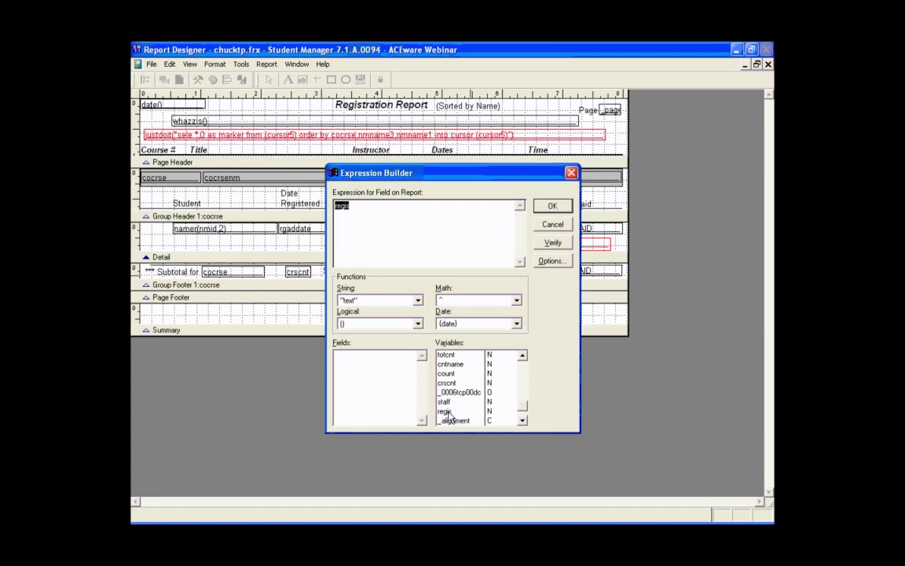
click(449, 412)
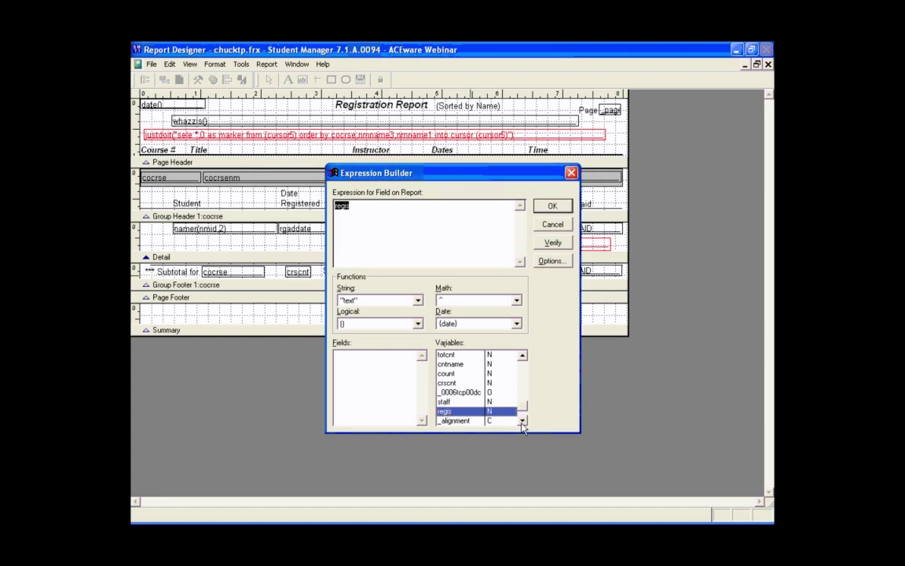
scroll(470, 390, down, 2)
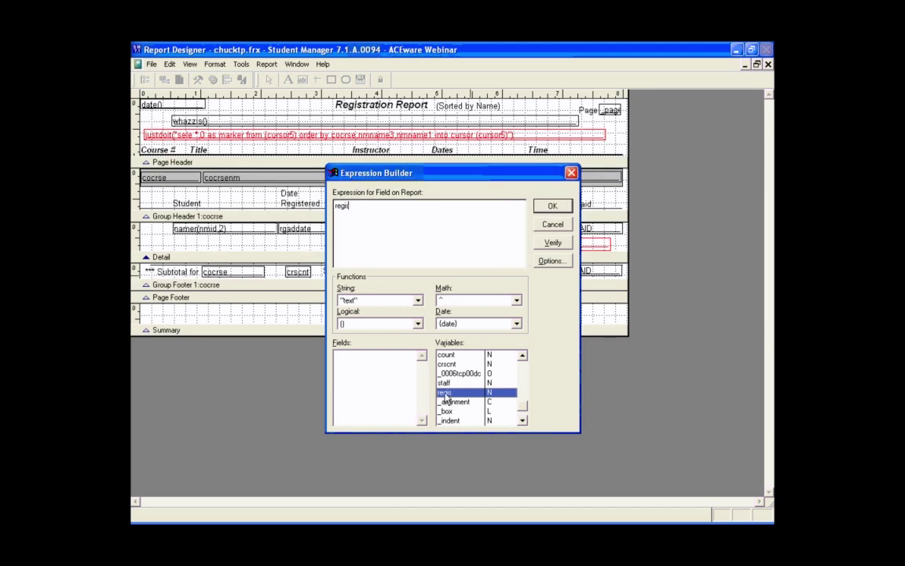
click(562, 208)
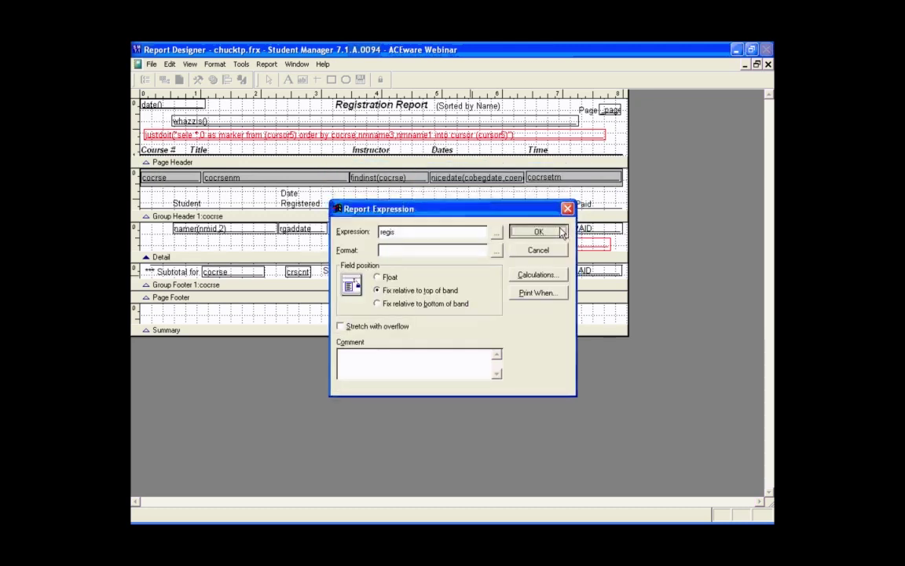
click(560, 231)
right_click(561, 231)
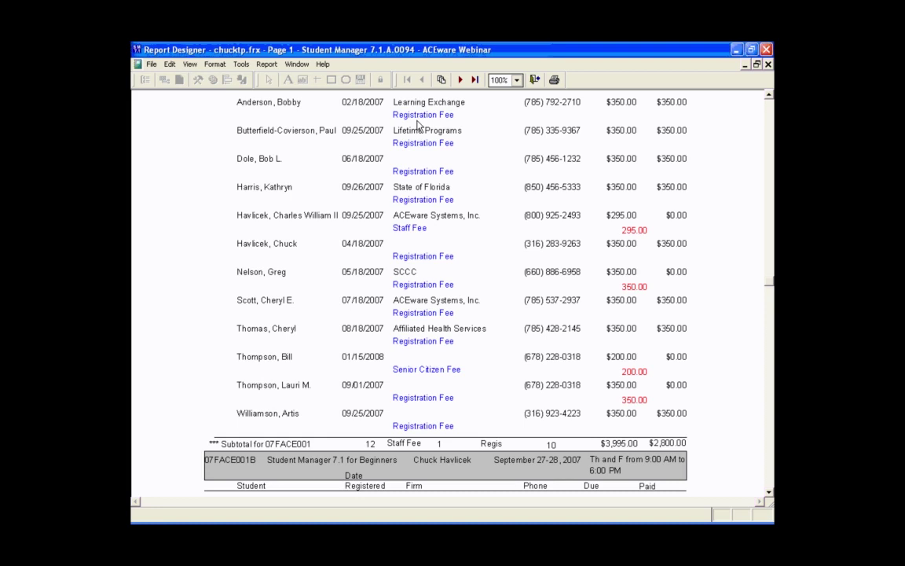
key(Escape)
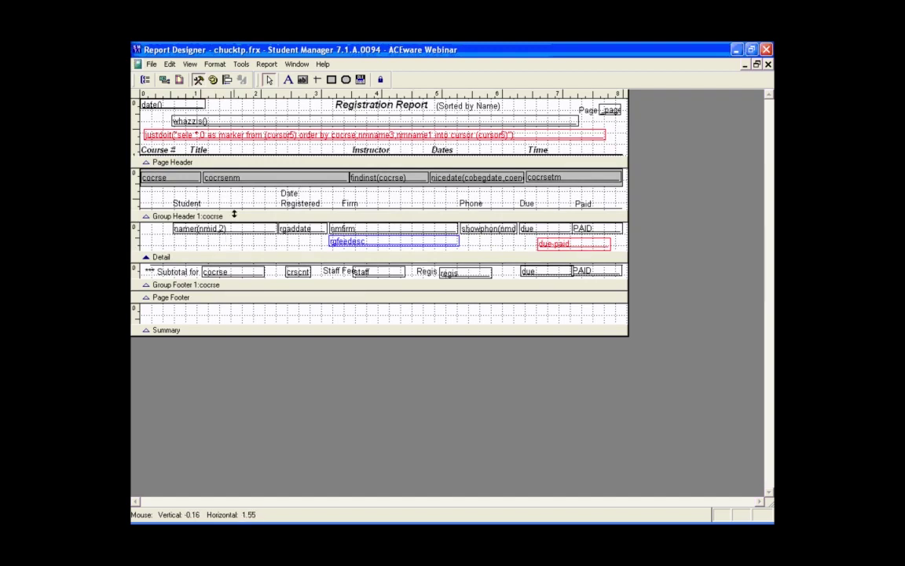
key(alt+Tab)
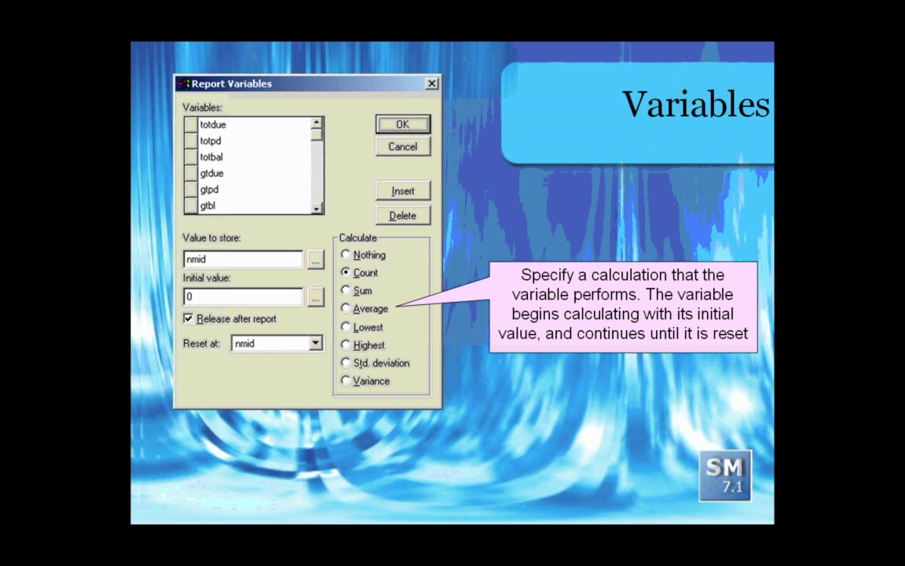
Advance the slideshow to the Reports About Reports slide, then switch to the Reference Guide window.
key(Right)
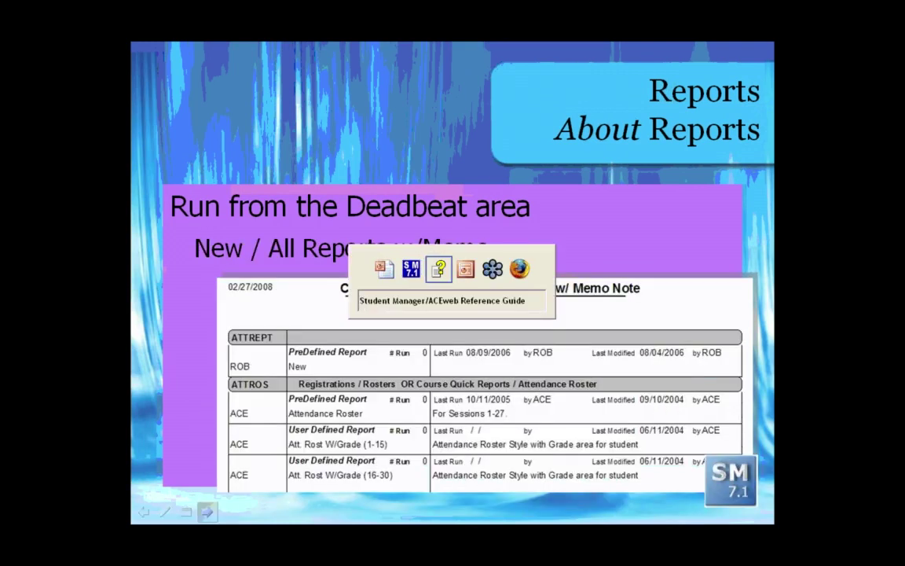
key(alt+Tab)
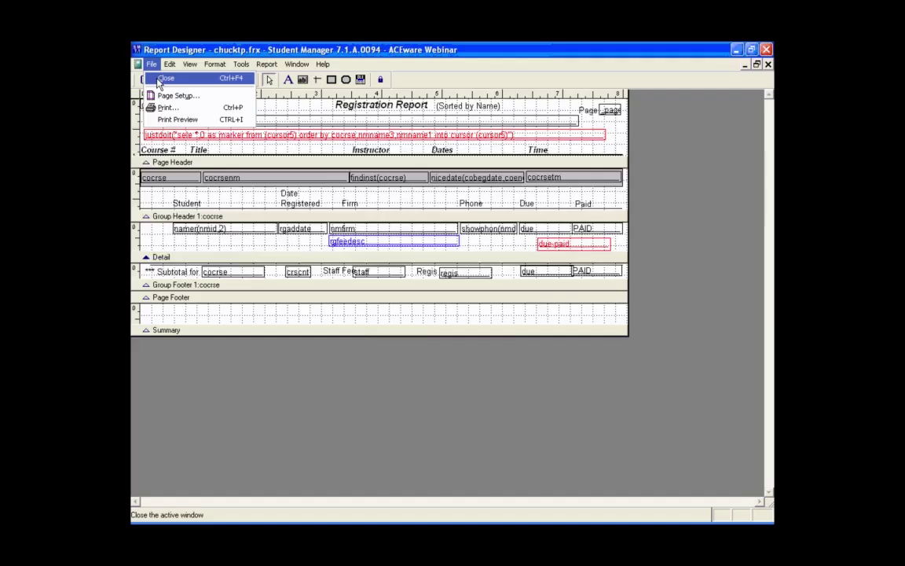
Save and close the report design, then preview the saved report and close the preview.
click(169, 79)
click(412, 319)
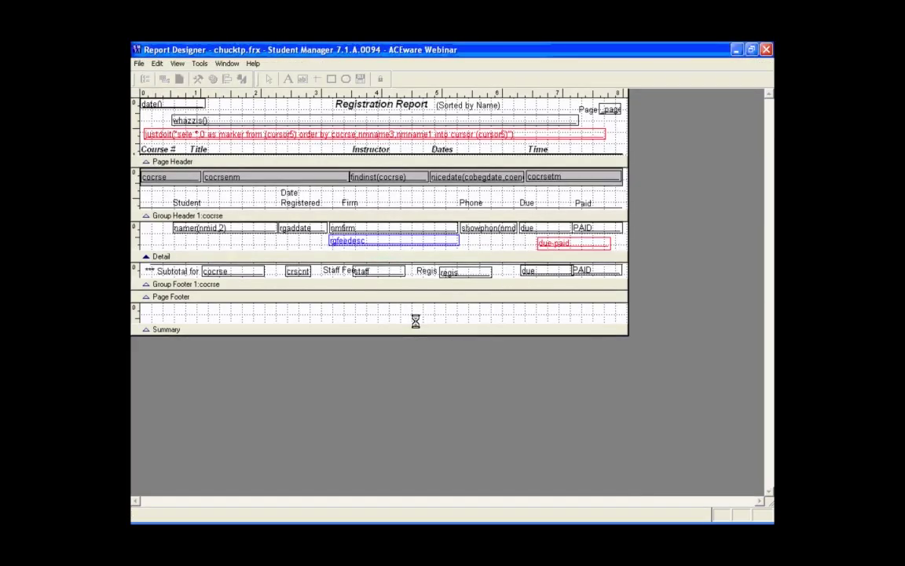
key(Return)
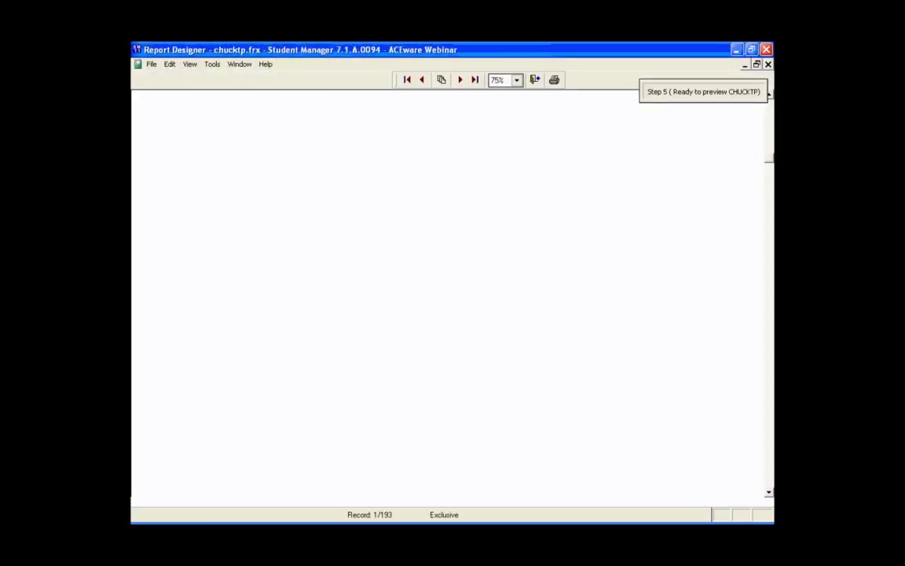
key(Escape)
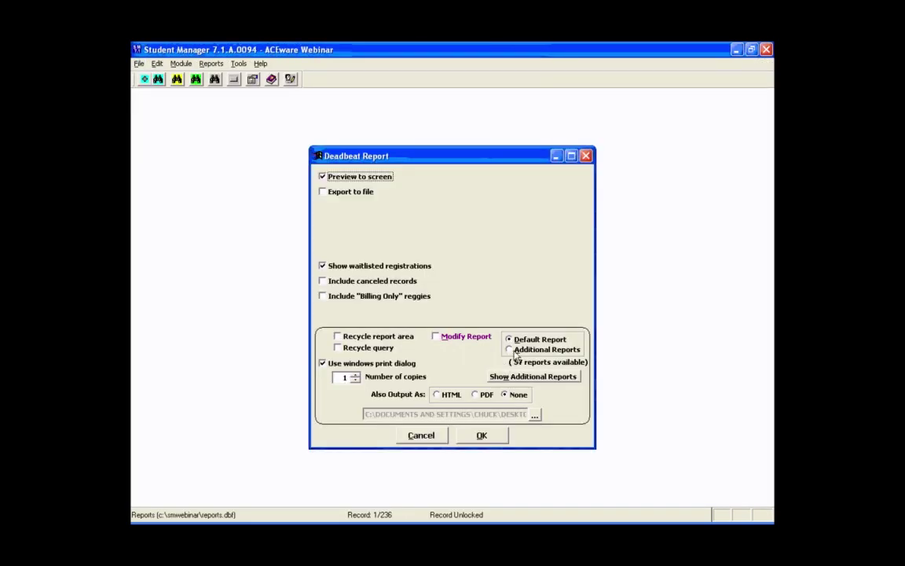
Choose Additional Reports with Modify Report and Recycle report area turned on, and continue.
click(509, 350)
click(437, 336)
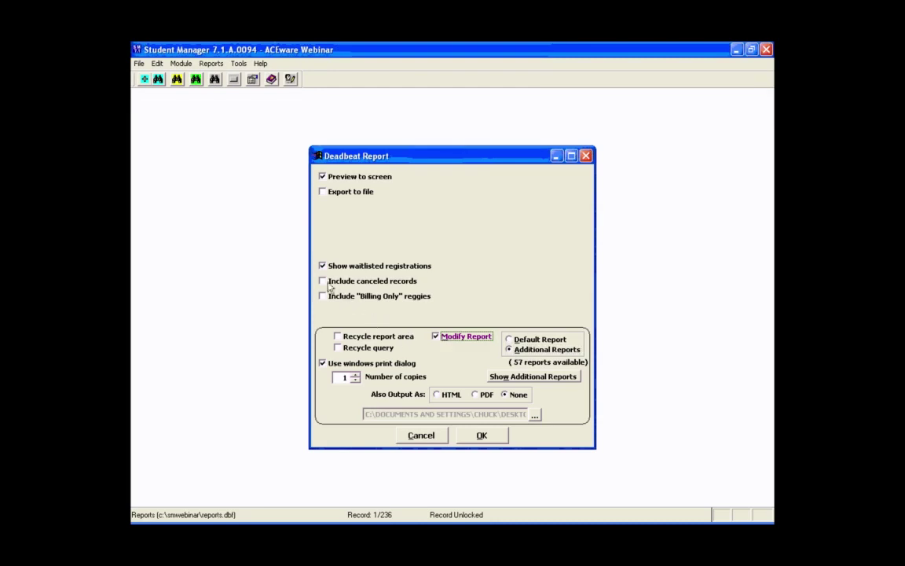
click(338, 336)
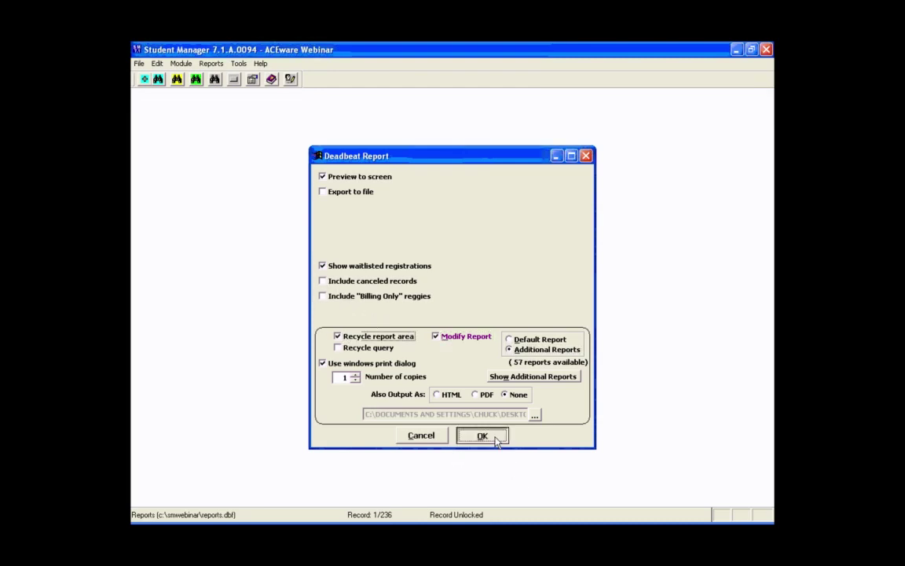
click(482, 435)
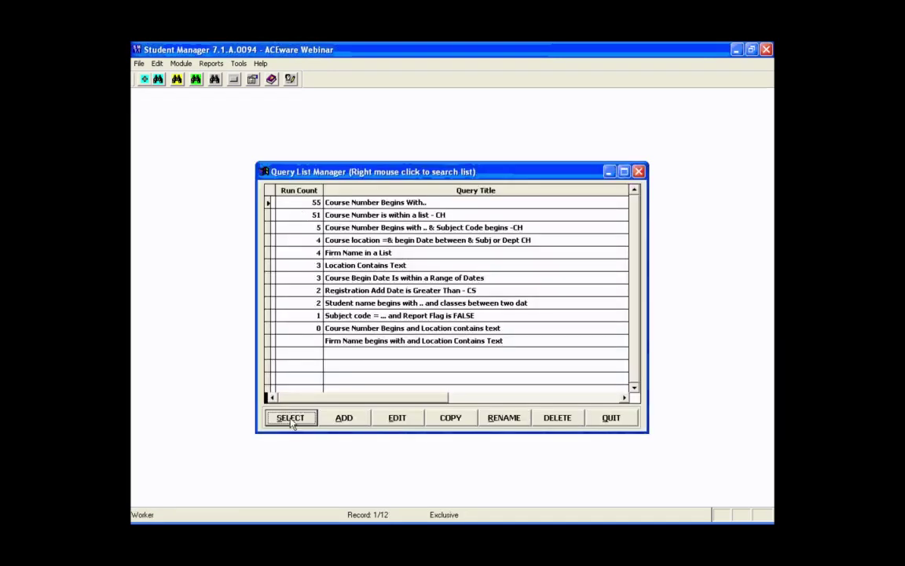
Run the Course Number Begins With query for a course number and decline the money totals prompt.
click(290, 418)
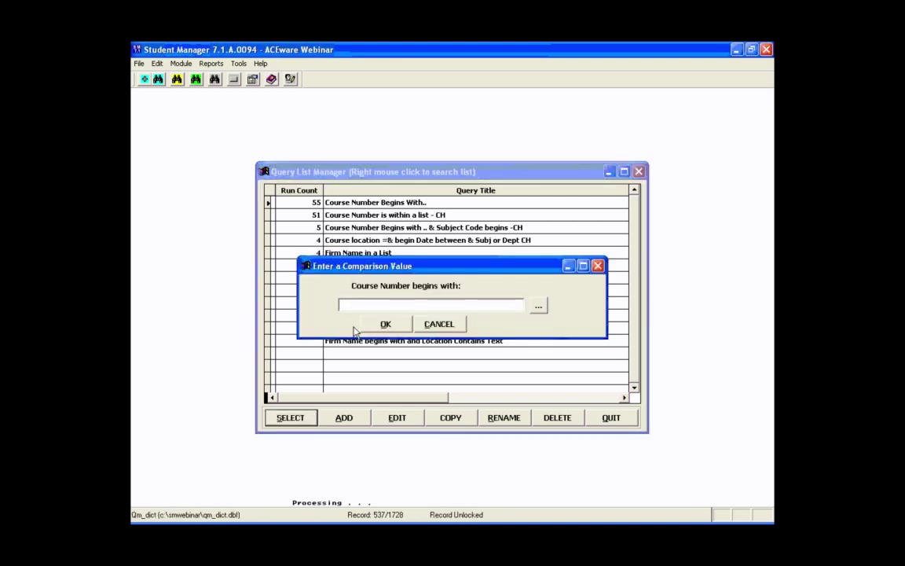
text(46)
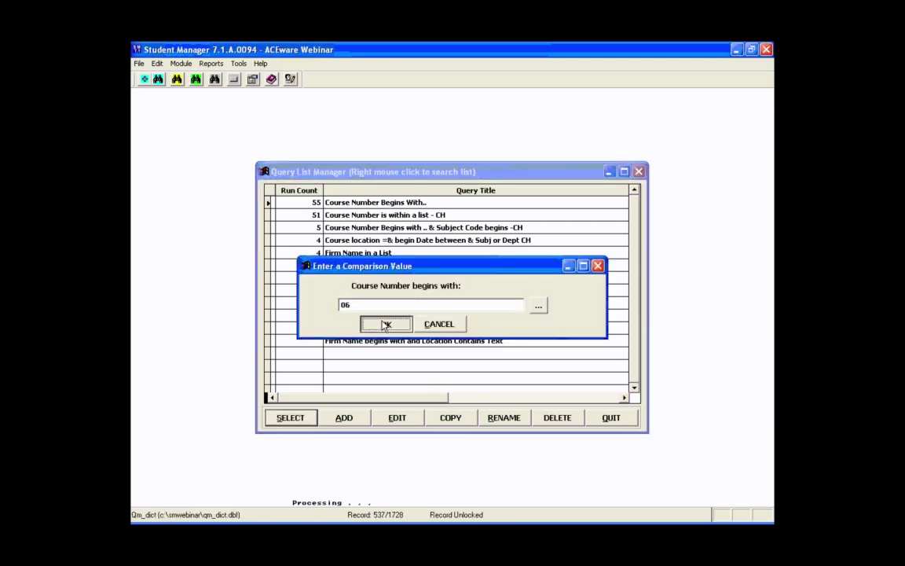
click(385, 324)
click(469, 352)
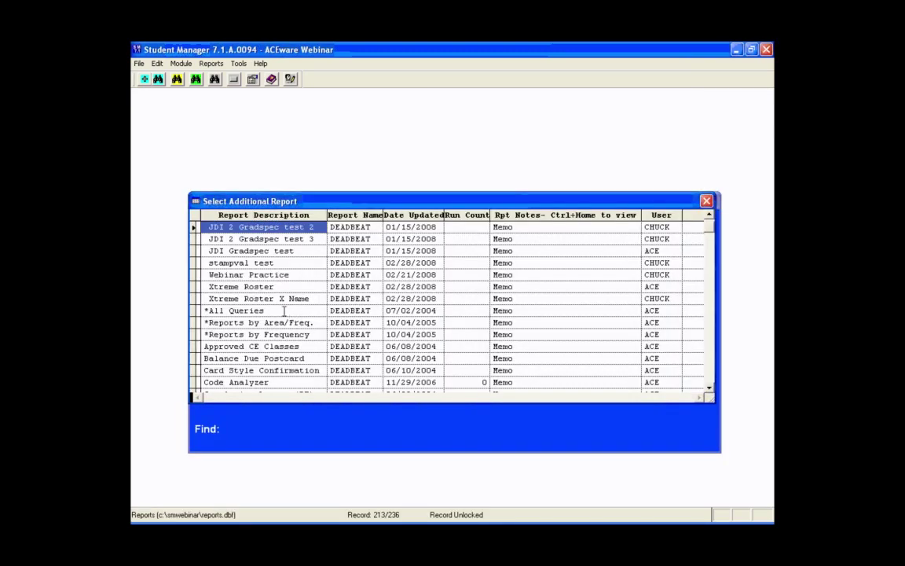
Find 'NEW - All Reports w/Memo' in the Select Additional Report list and run it.
click(243, 310)
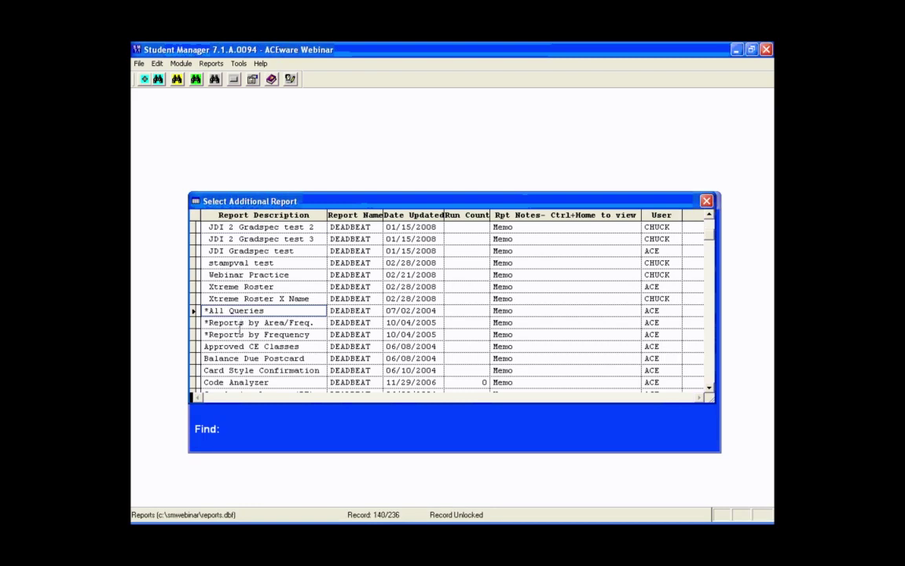
key(Down)
key(Down)
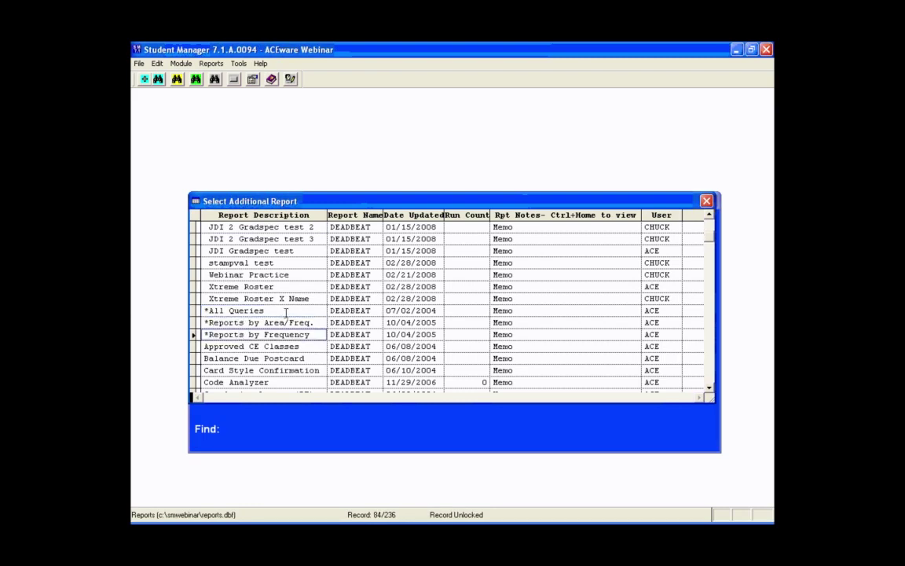
text(NEW - All Reports w/Memo)
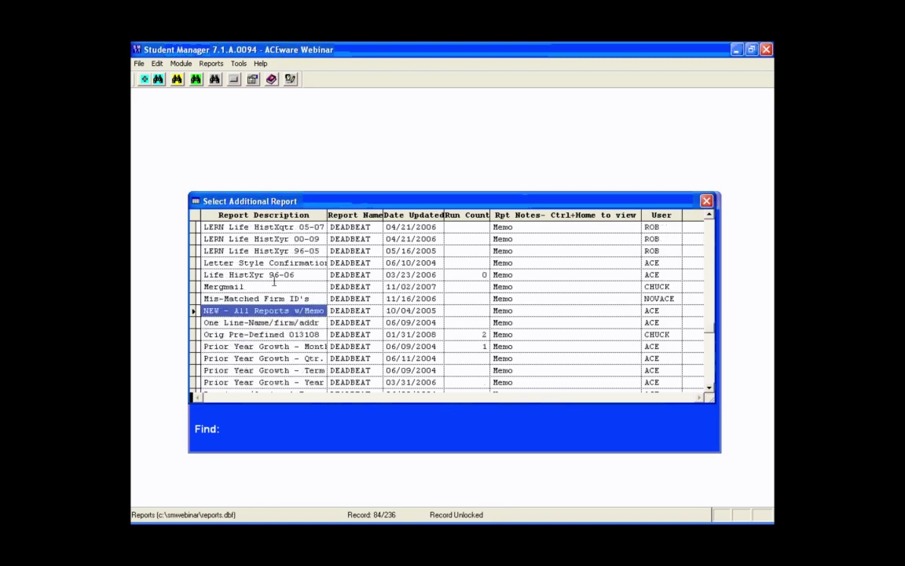
key(Return)
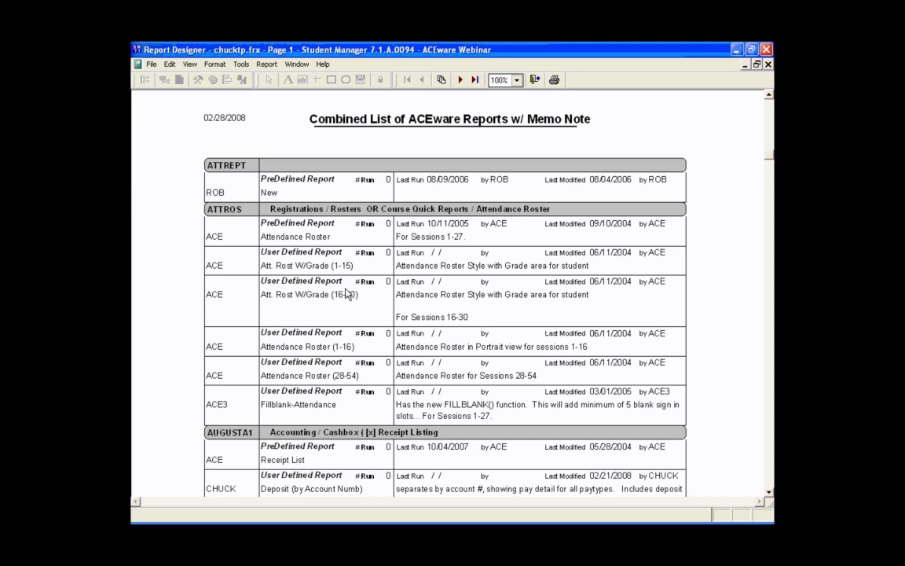
Close the Combined List of ACEware Reports w/ Memo Note preview to return to its layout.
key(Escape)
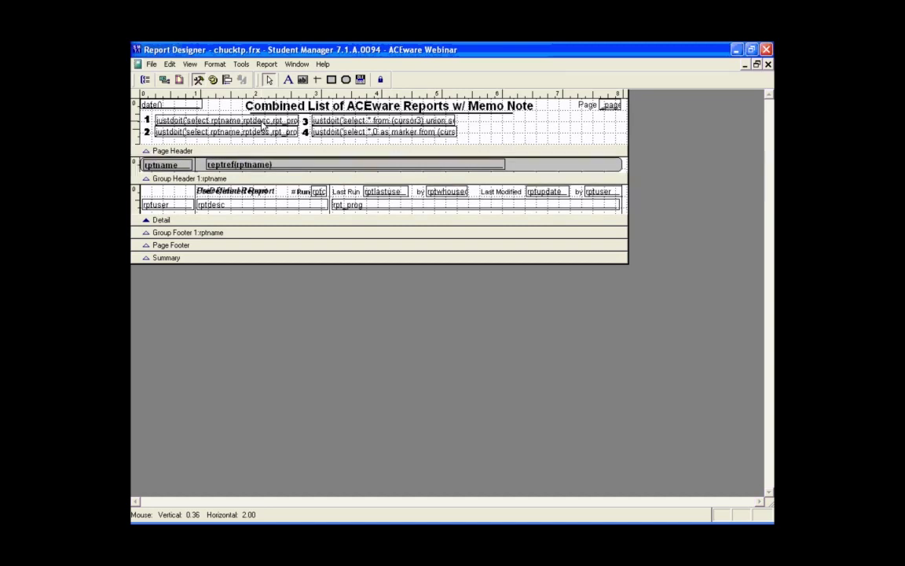
double_click(263, 129)
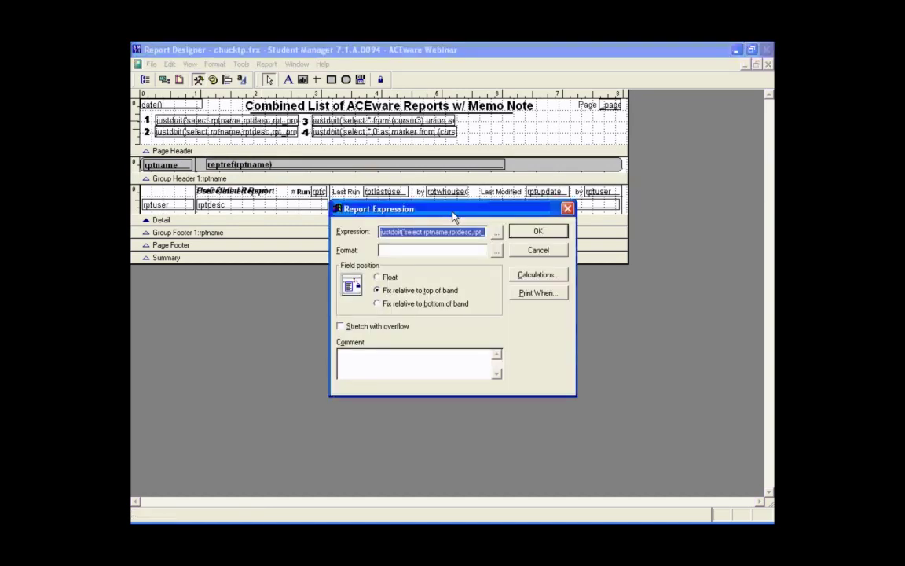
click(497, 231)
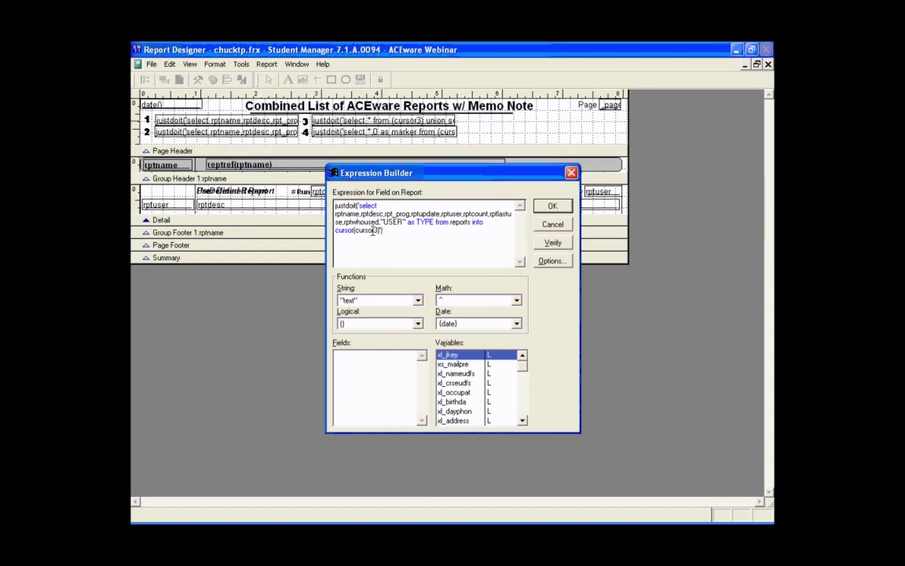
click(550, 205)
click(539, 232)
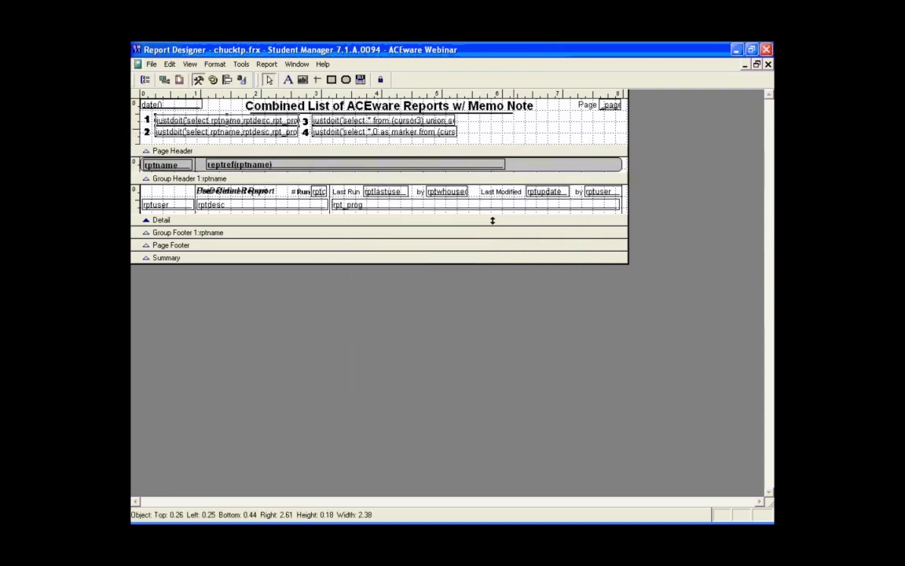
double_click(493, 206)
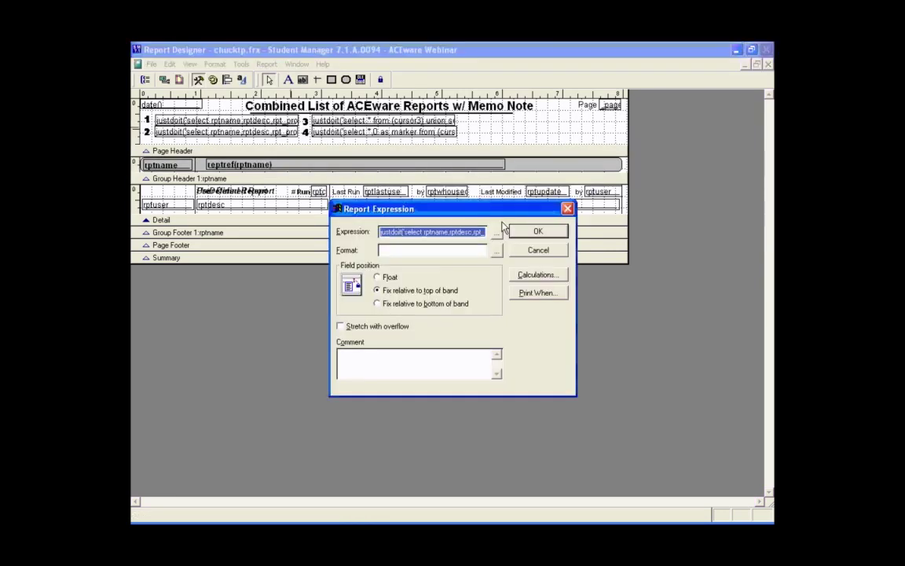
click(566, 210)
double_click(451, 122)
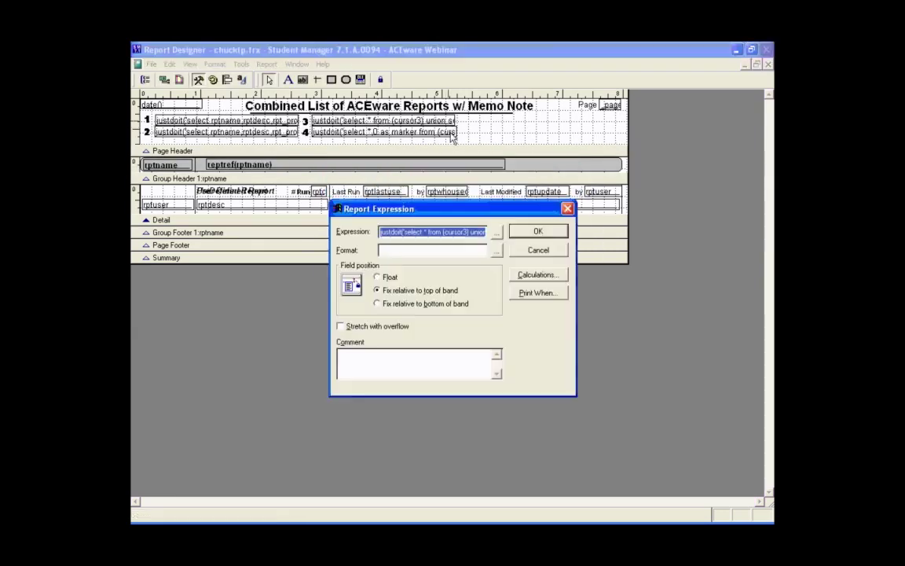
click(497, 233)
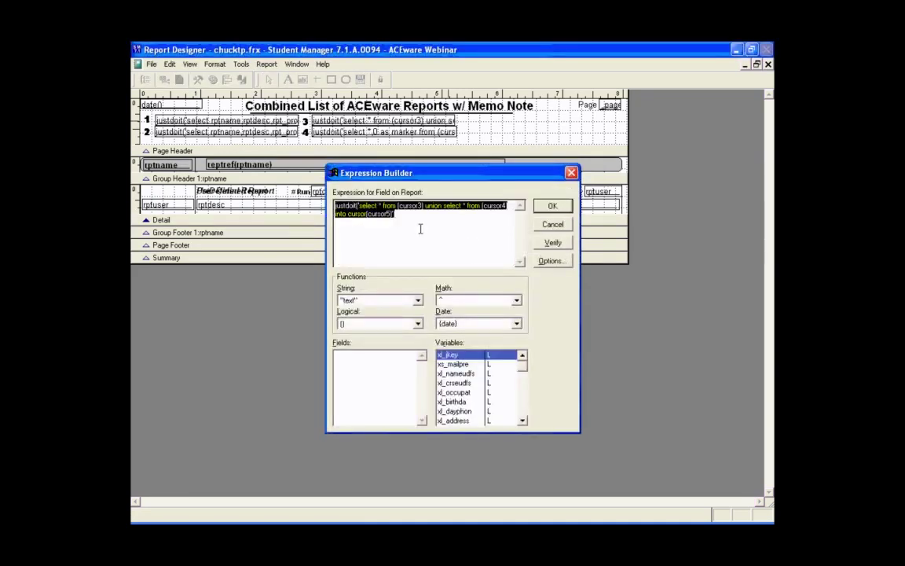
click(554, 207)
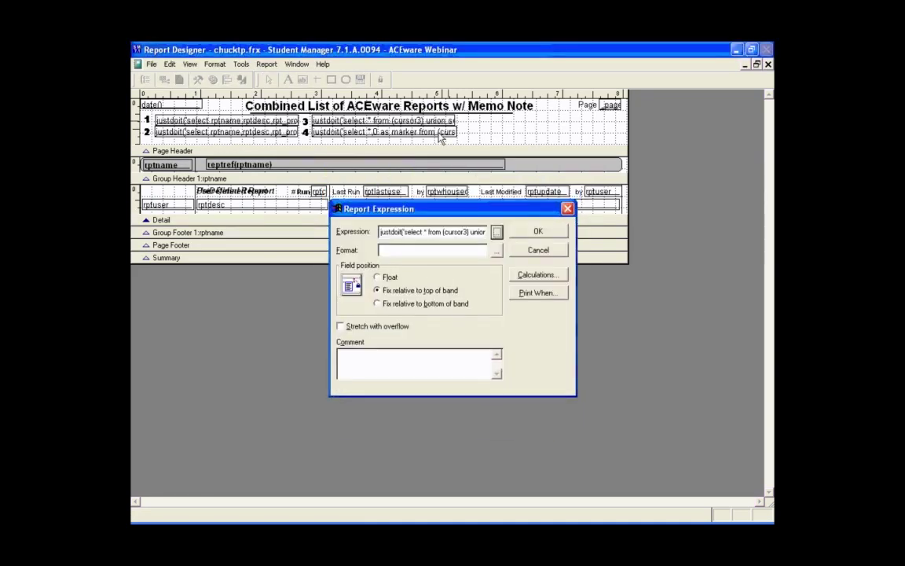
click(538, 234)
double_click(445, 132)
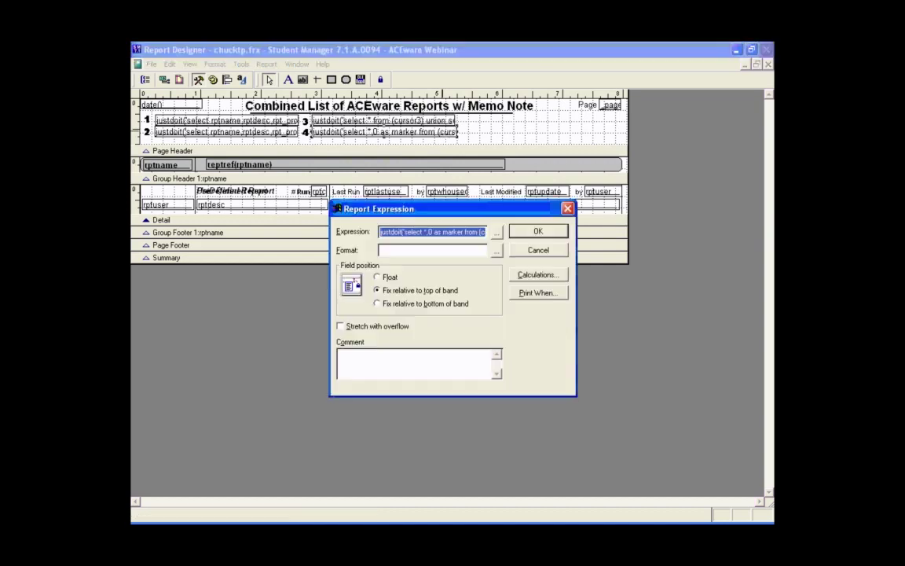
click(496, 231)
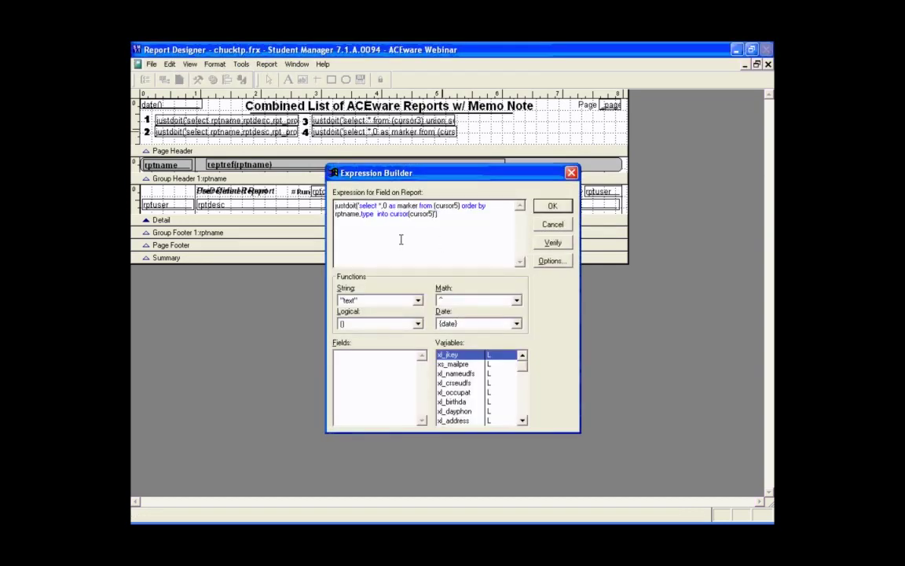
click(554, 207)
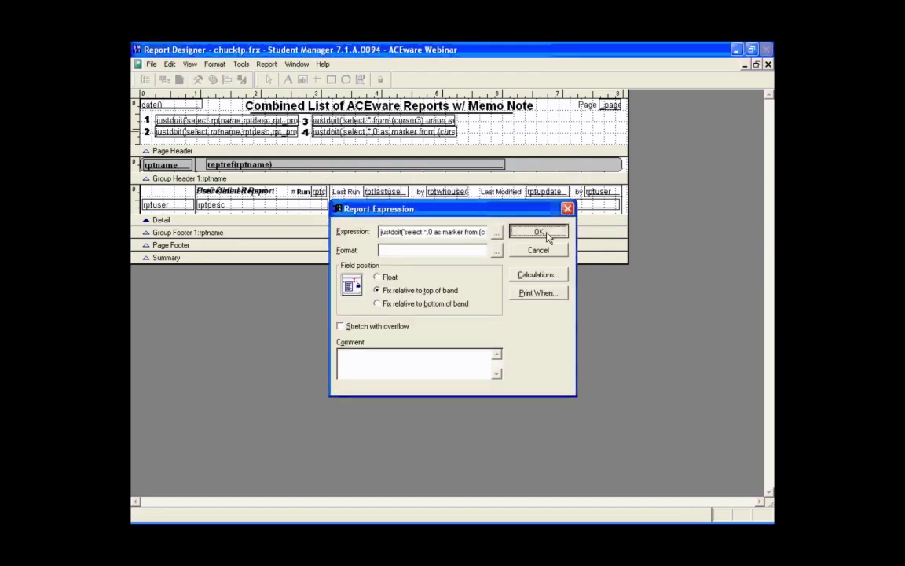
click(540, 233)
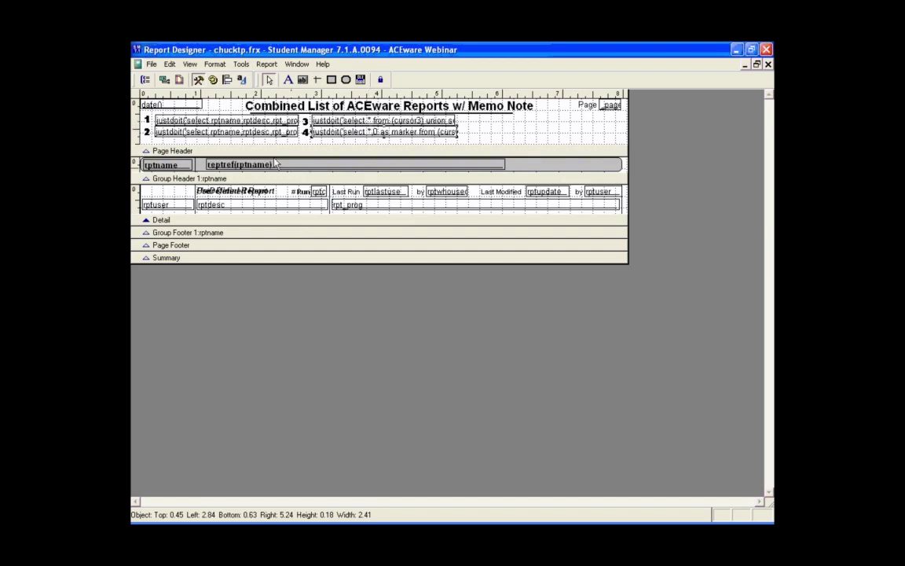
Close the Combined List report layout, discarding its changes.
click(151, 63)
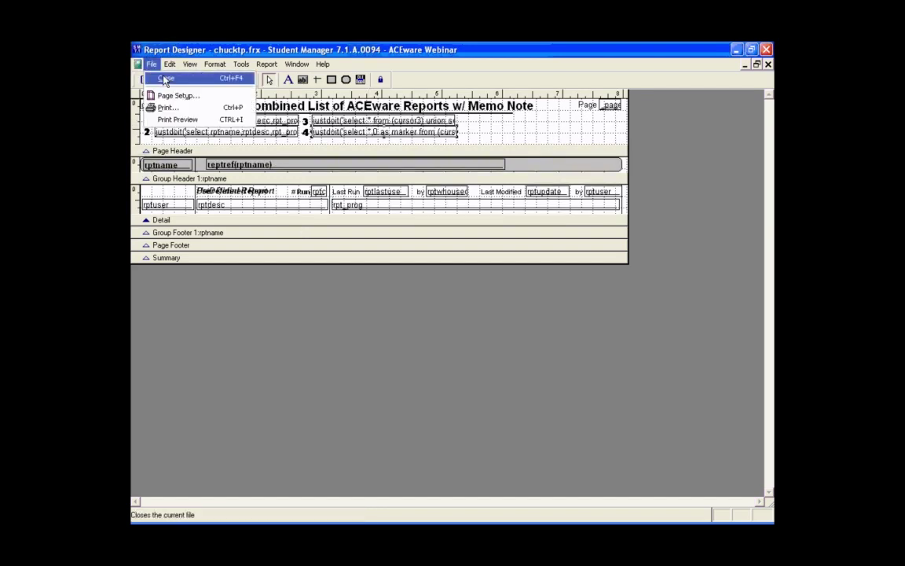
click(164, 80)
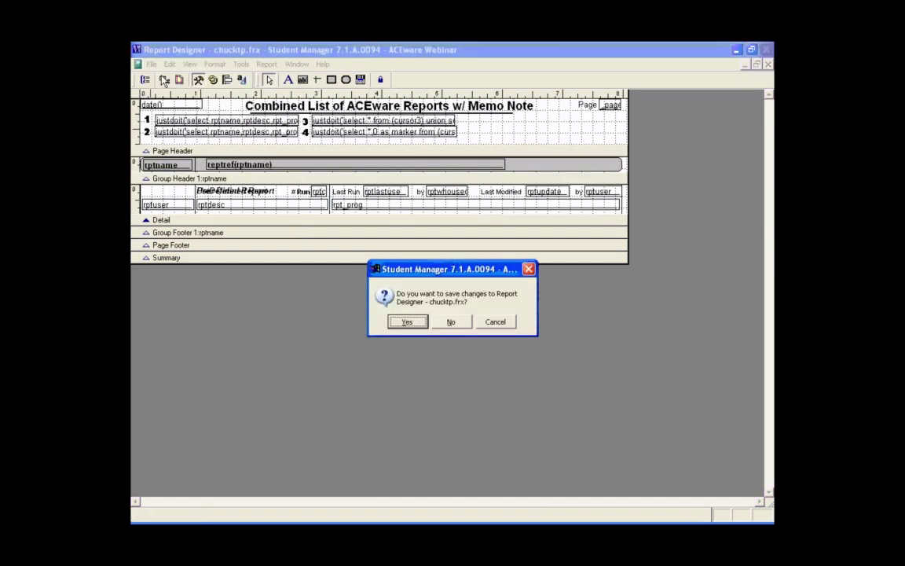
click(455, 322)
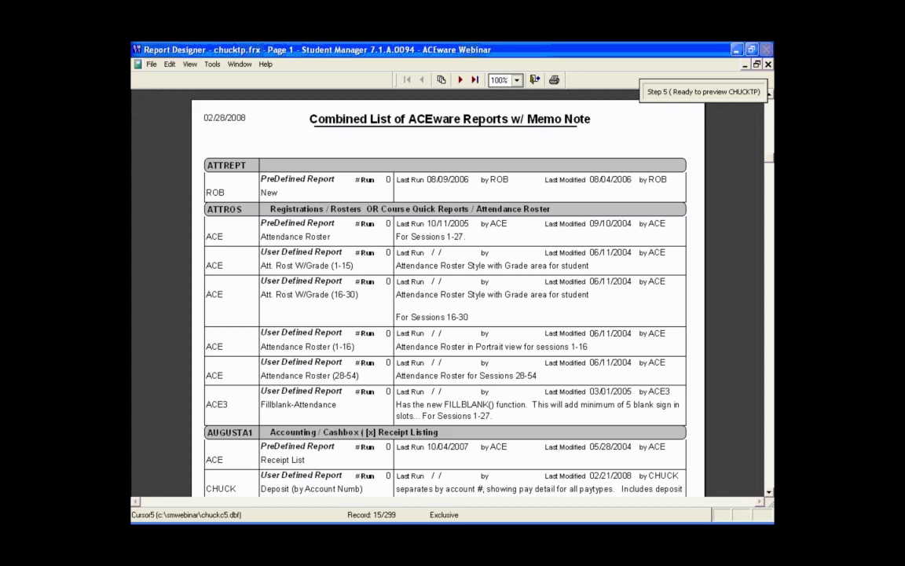
Close the preview without printing and return to the slideshow's Output as PDF slide.
click(534, 81)
click(468, 311)
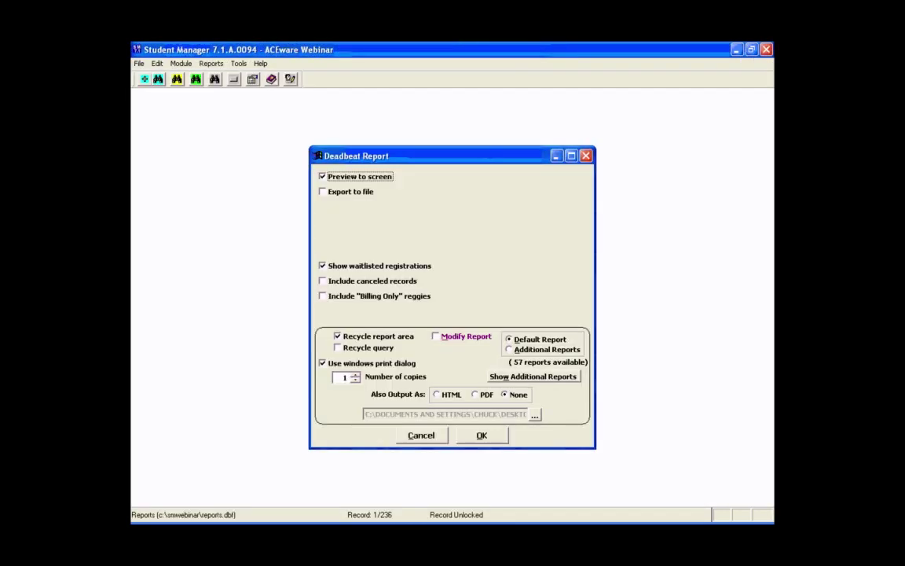
key(alt+Tab)
key(alt+Tab)
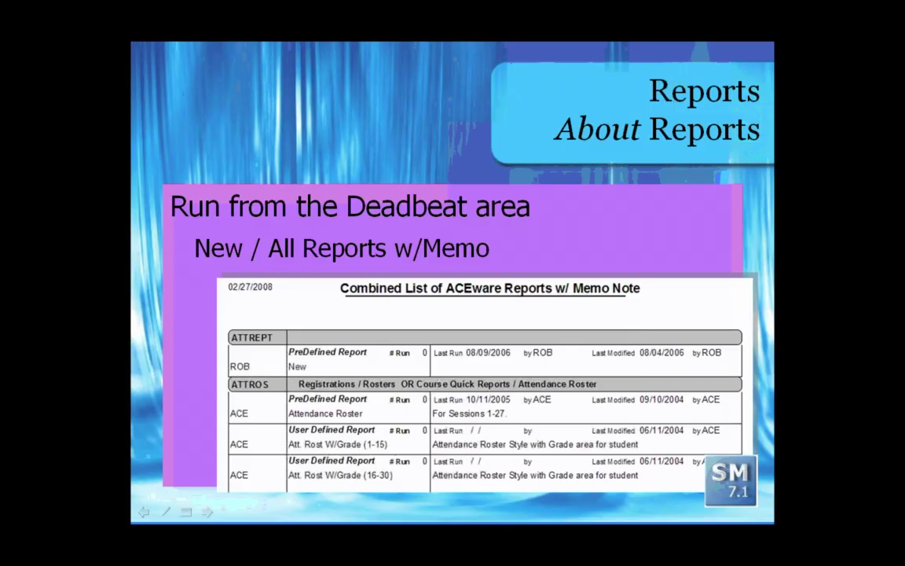
click(201, 508)
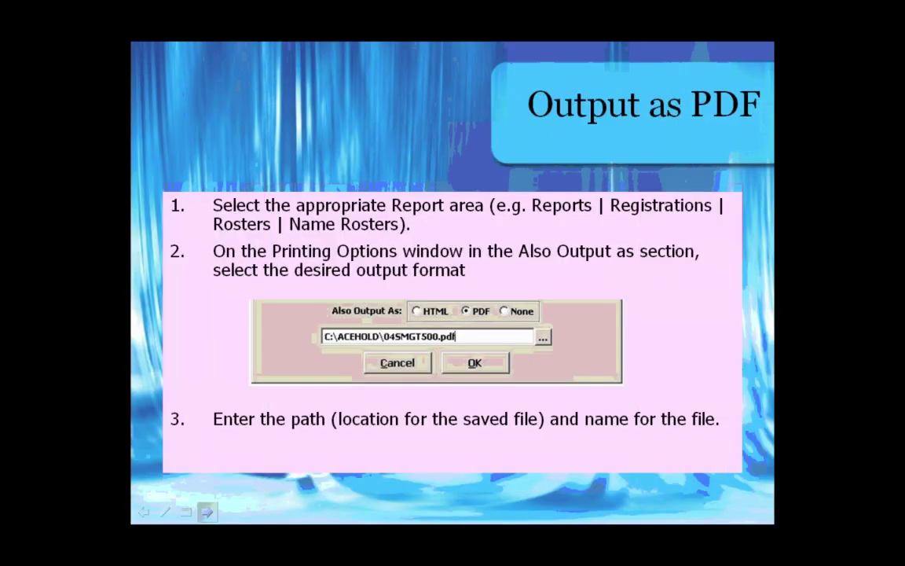
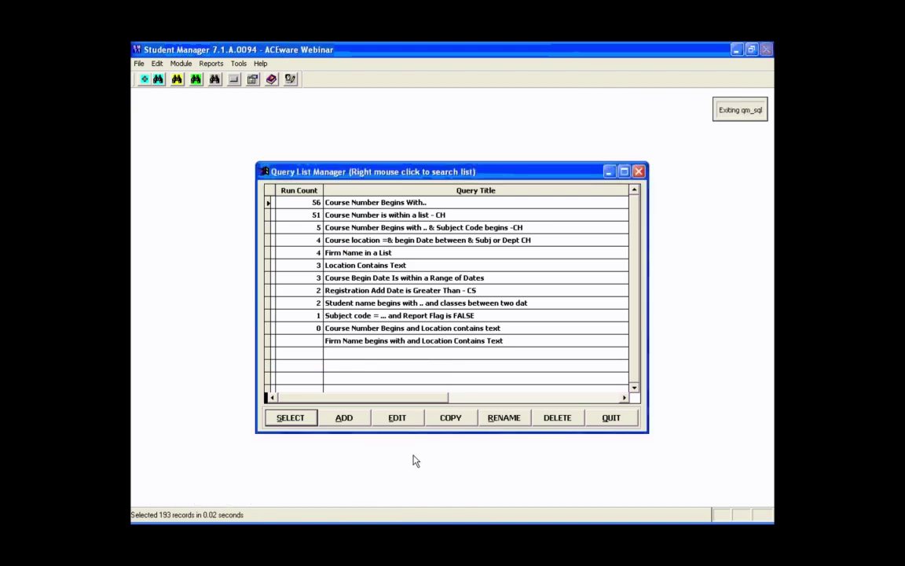
Run the LERN Life HistXyr report from the list, selecting 132 records.
scroll(253, 359, down, 10)
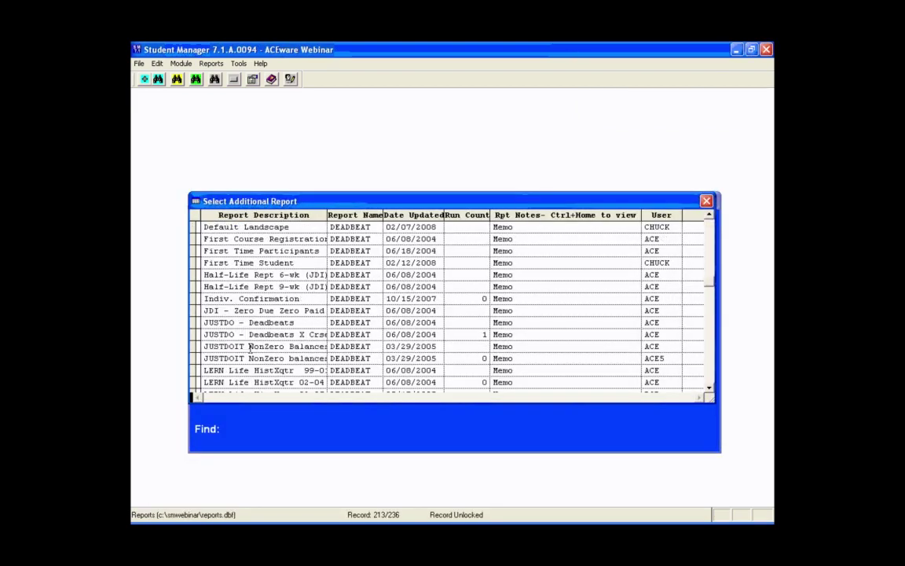
click(253, 309)
double_click(253, 310)
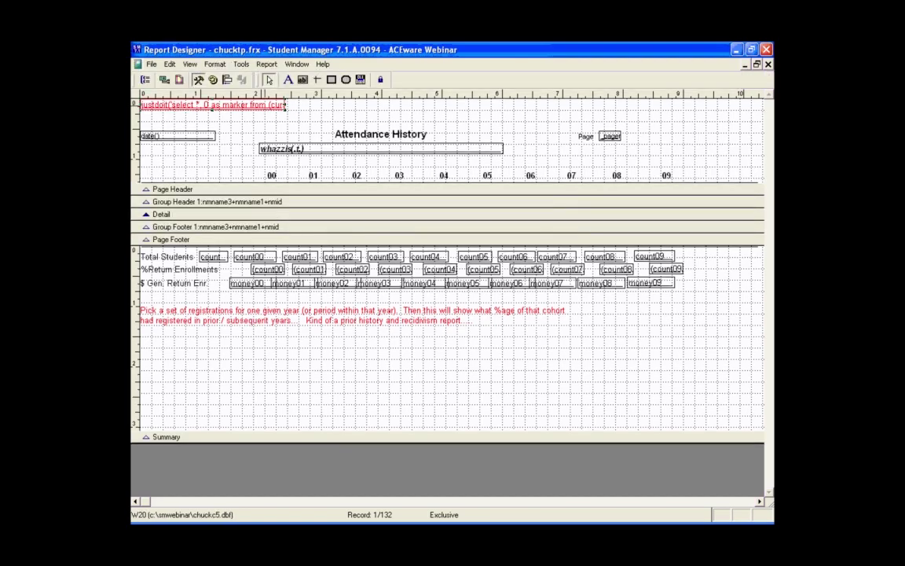
Review the justdoit field's SQL expression unchanged, then preview the Attendance History report.
double_click(265, 104)
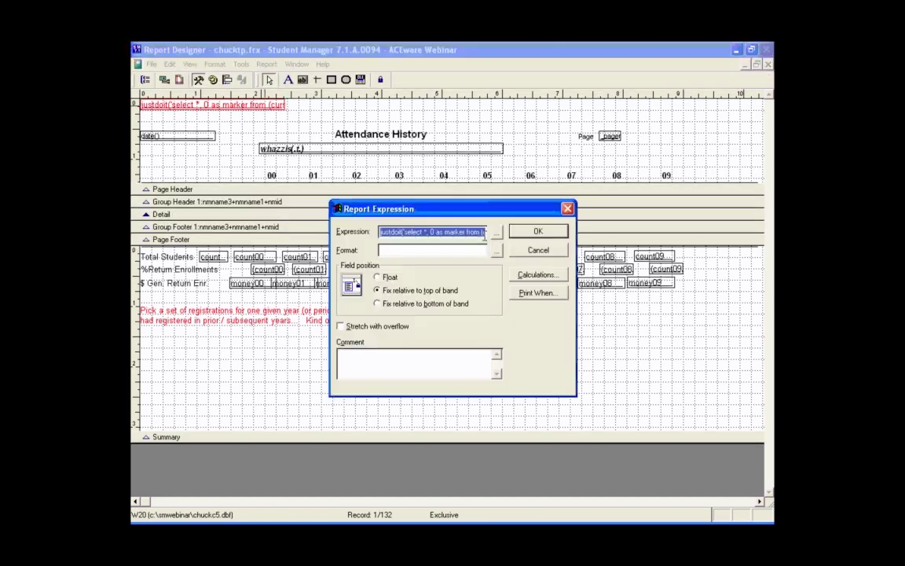
click(495, 231)
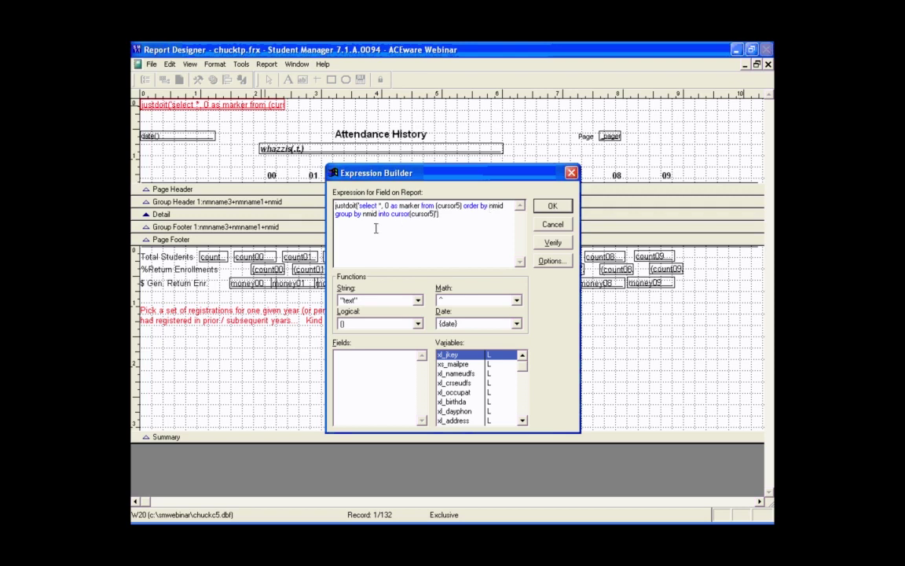
click(550, 207)
click(539, 233)
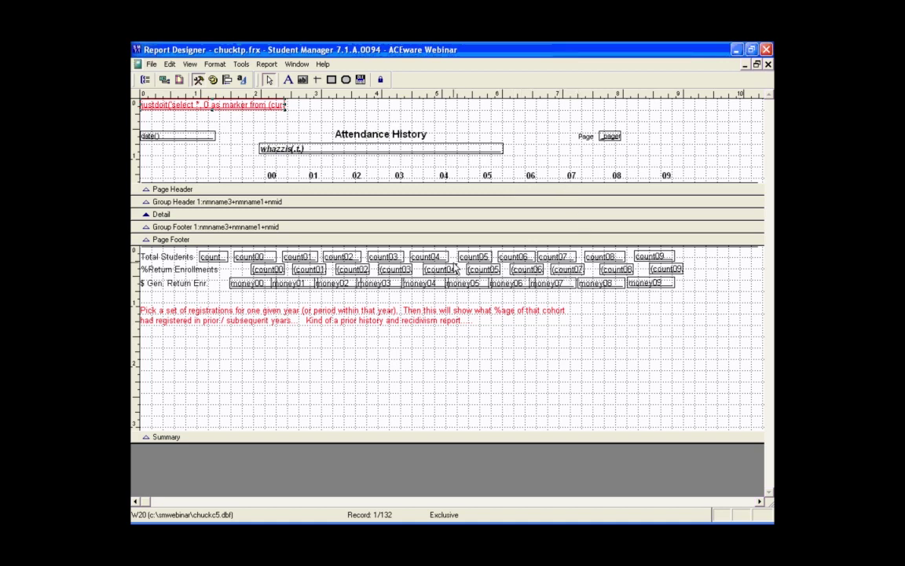
key(ctrl+e)
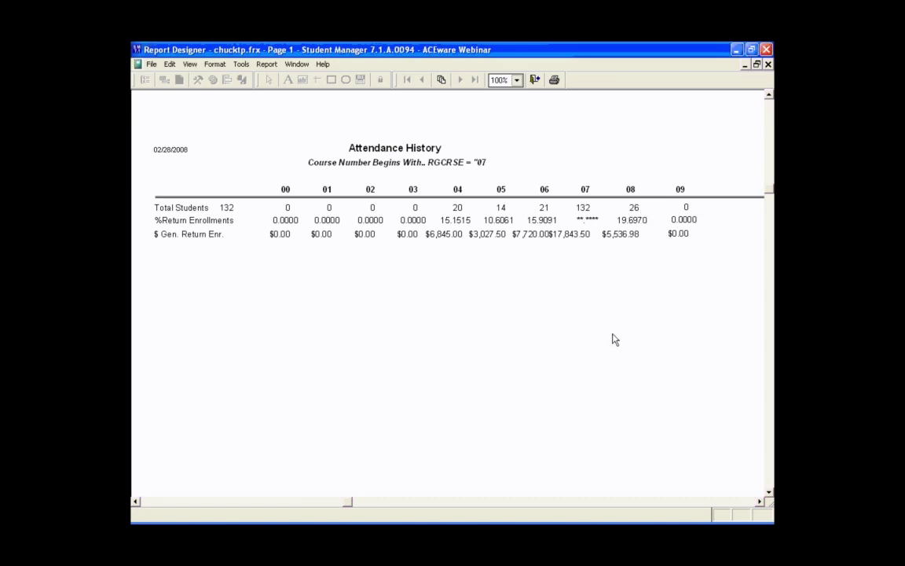
click(535, 80)
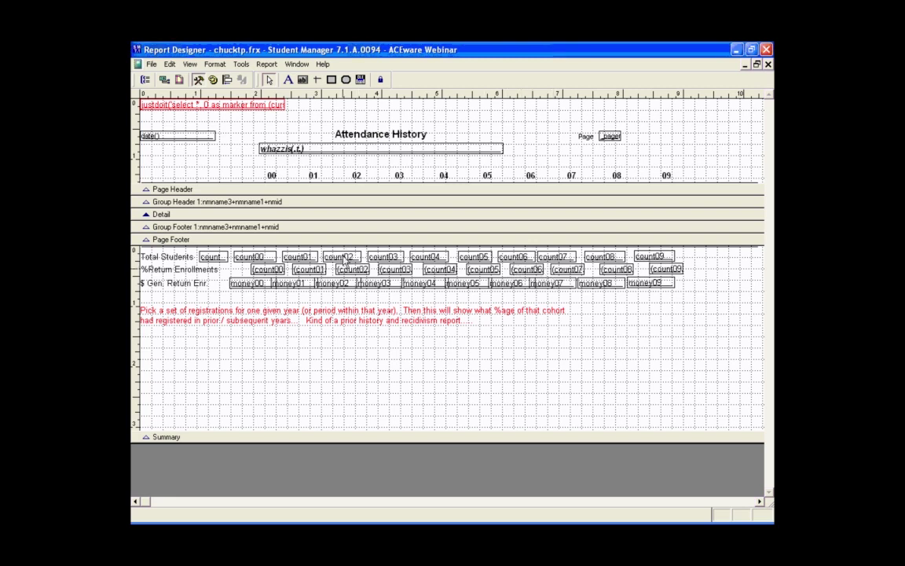
click(271, 258)
click(297, 258)
click(337, 258)
click(267, 64)
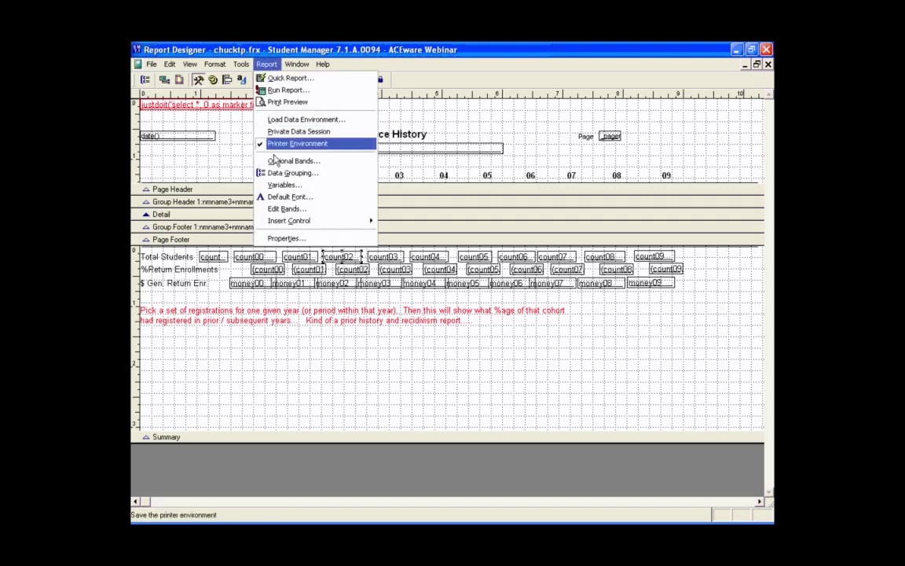
click(285, 184)
click(400, 213)
click(365, 356)
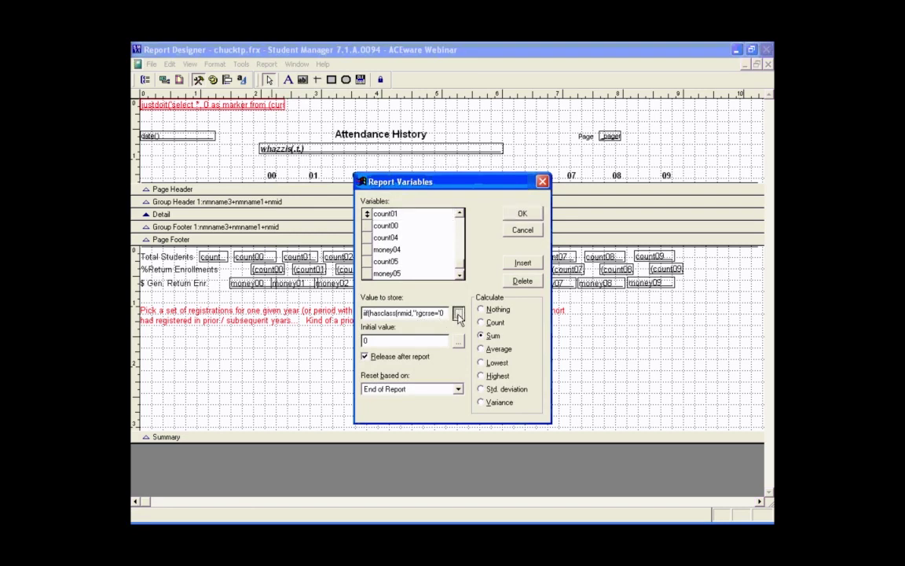
click(457, 314)
click(448, 250)
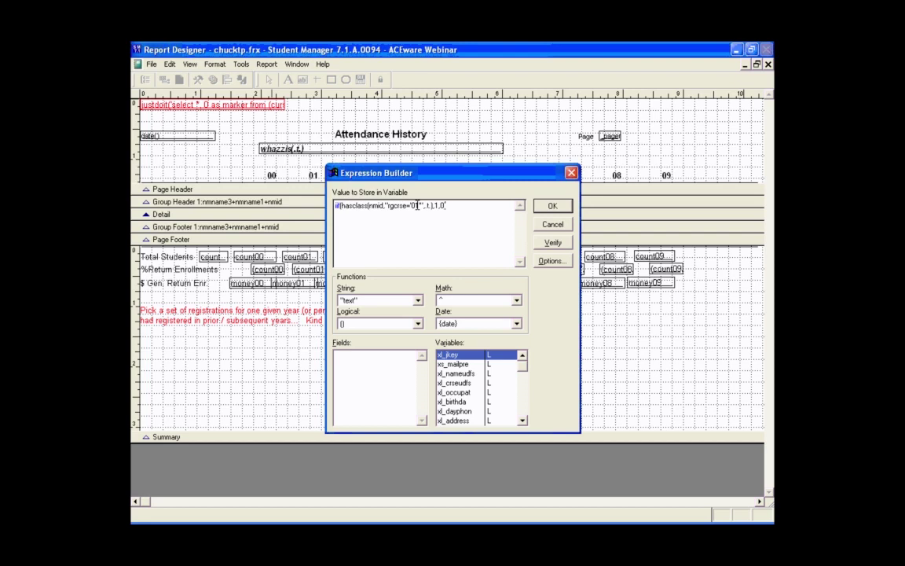
click(550, 207)
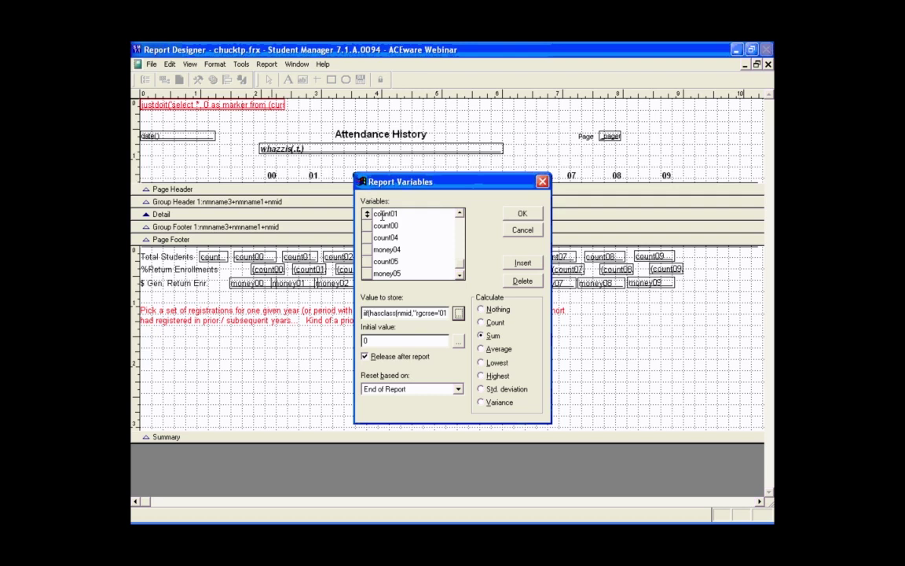
click(522, 213)
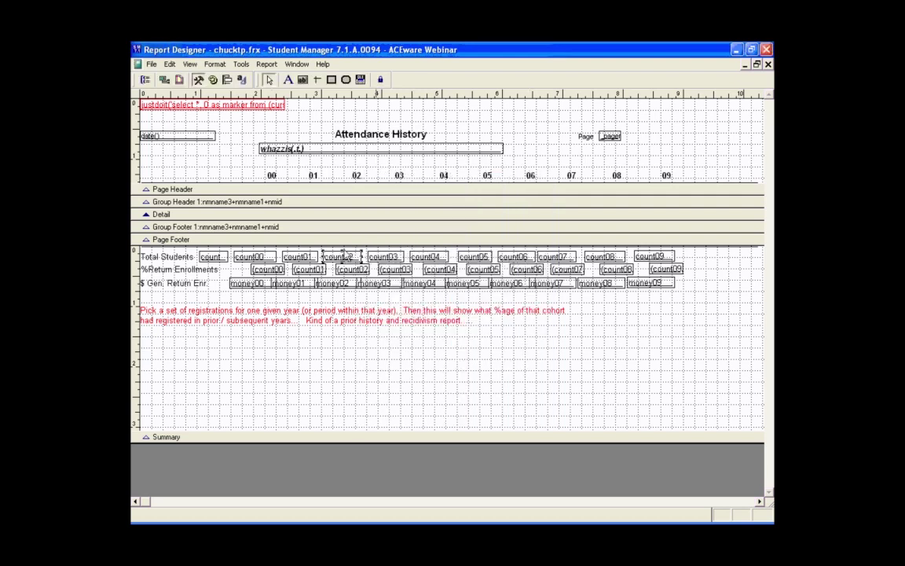
click(313, 258)
click(342, 153)
key(alt+v)
key(p)
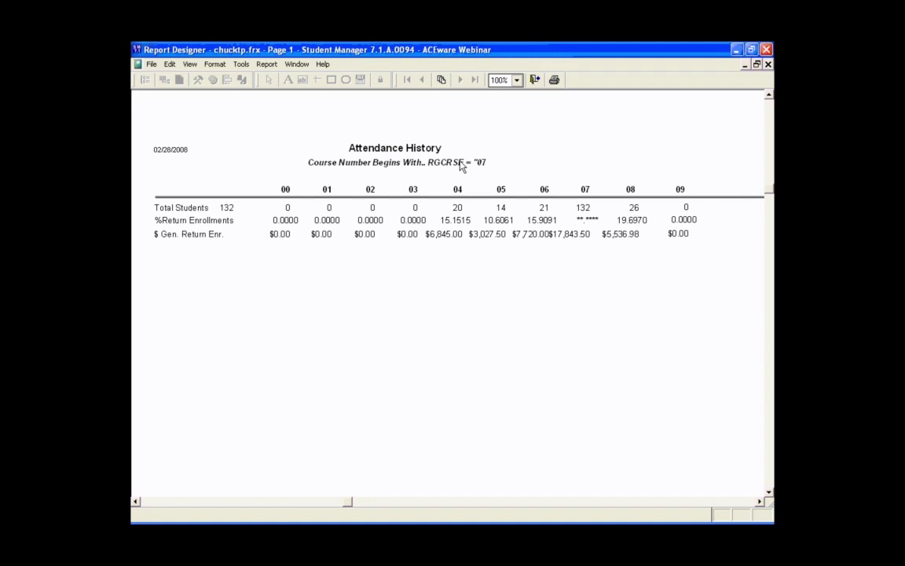
Close the Attendance History preview and switch to the PowerPoint slide show.
key(Escape)
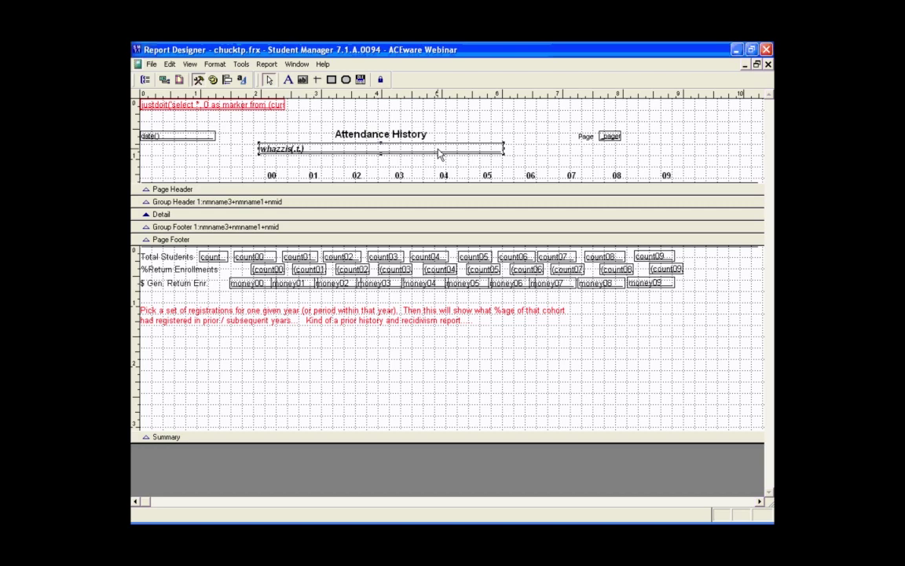
key(alt+Tab)
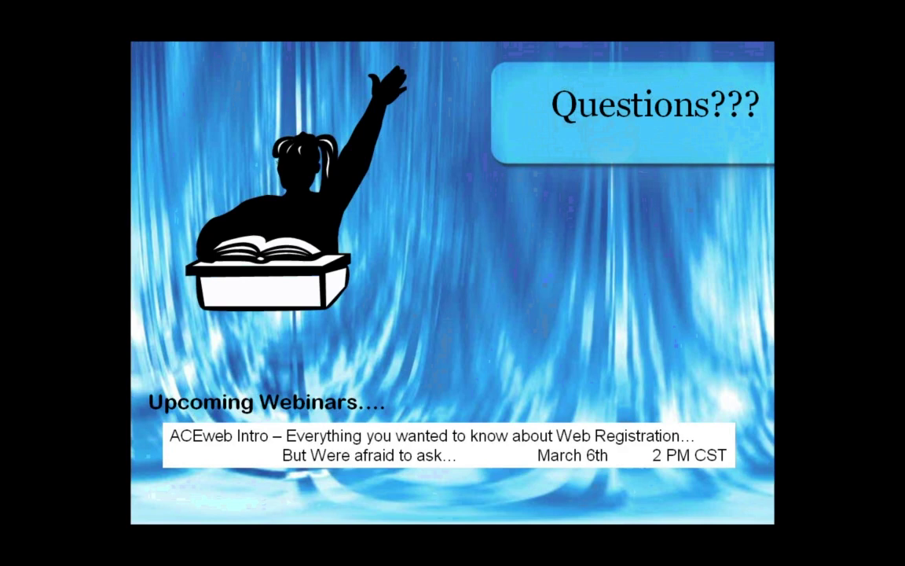
Switch from the PowerPoint Questions slide back to the Report Designer.
key(alt+Tab)
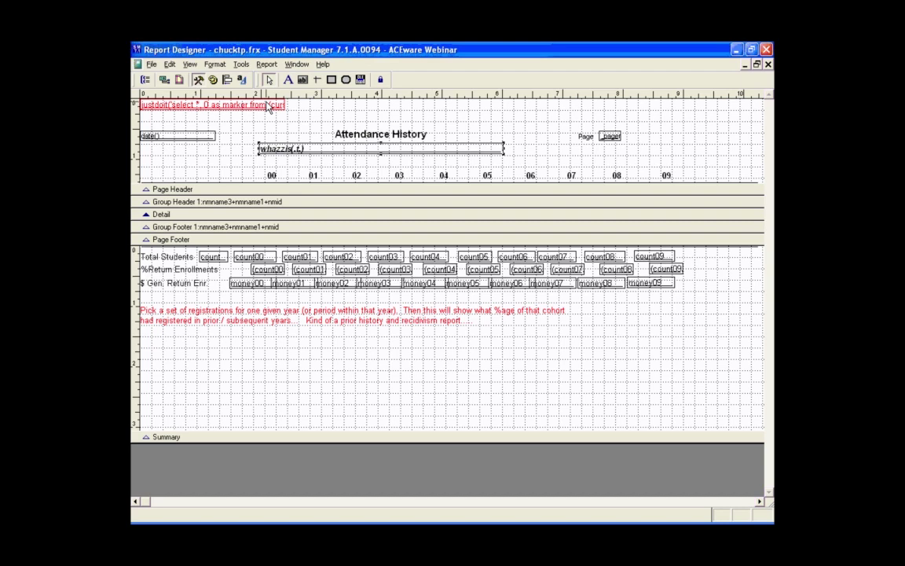
click(319, 374)
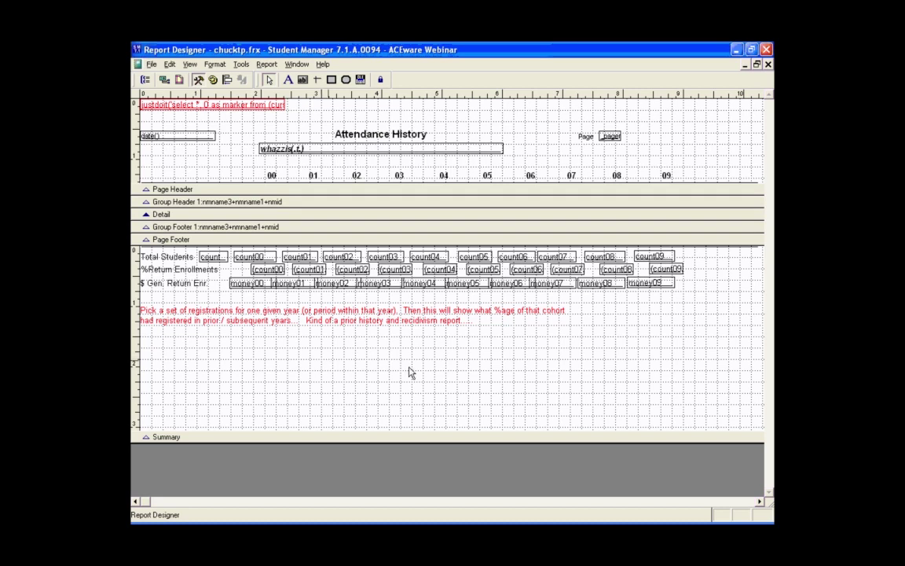
Add a where nmname3=[H] filter to the justdoit field's SQL expression.
double_click(264, 106)
click(539, 231)
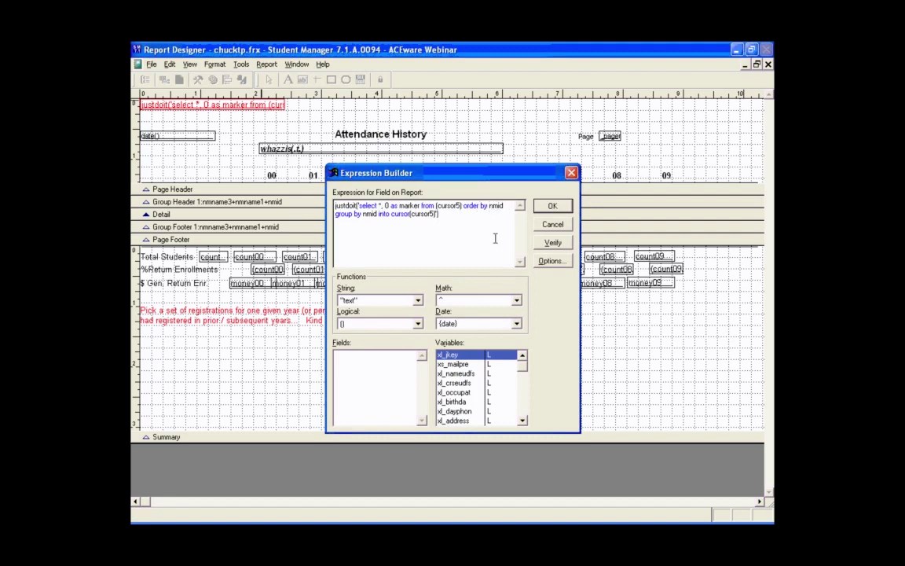
text(where)
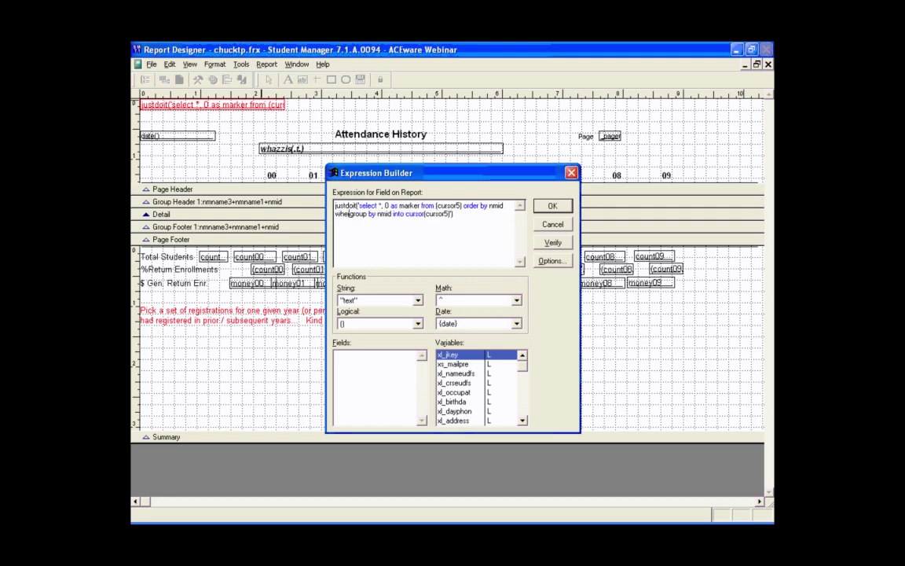
text(nmname3='H)
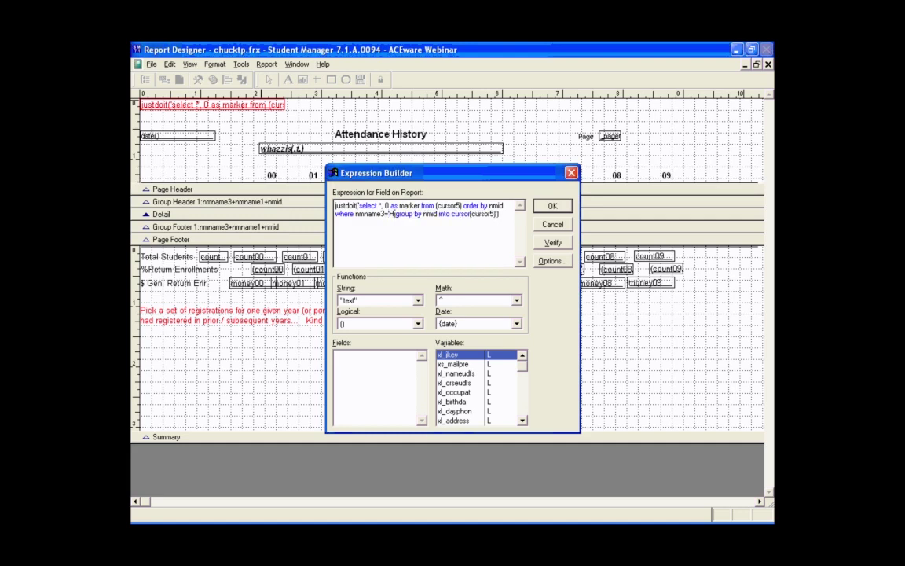
text(' )
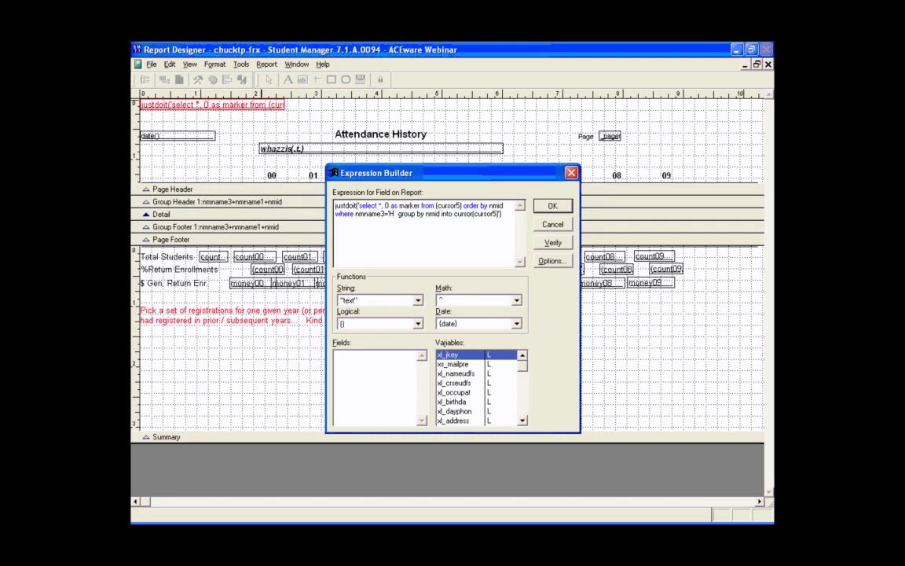
text(')
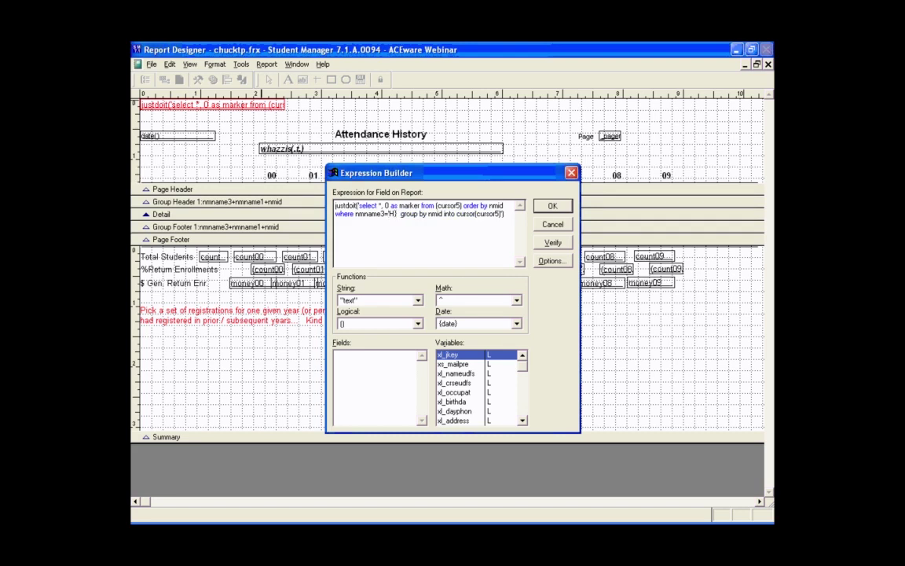
key(BackSpace)
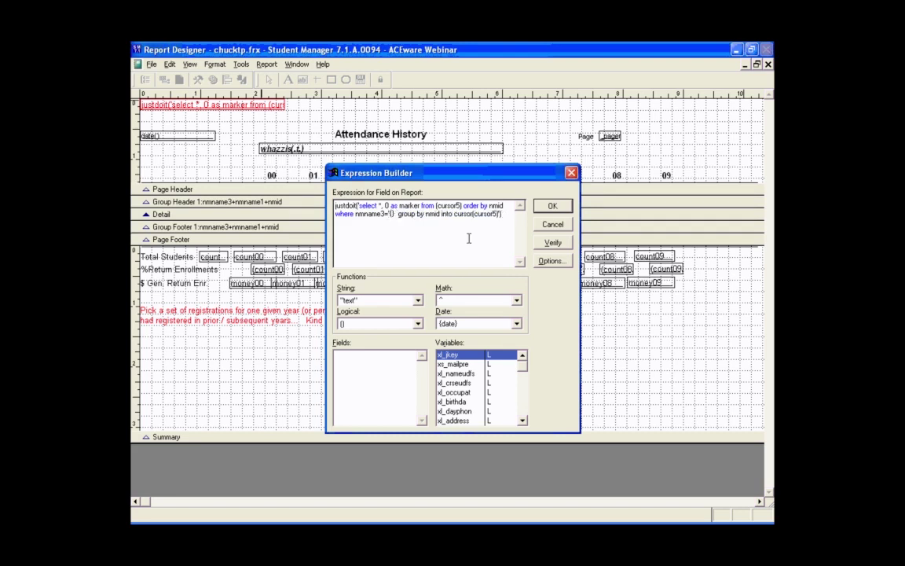
key(BackSpace)
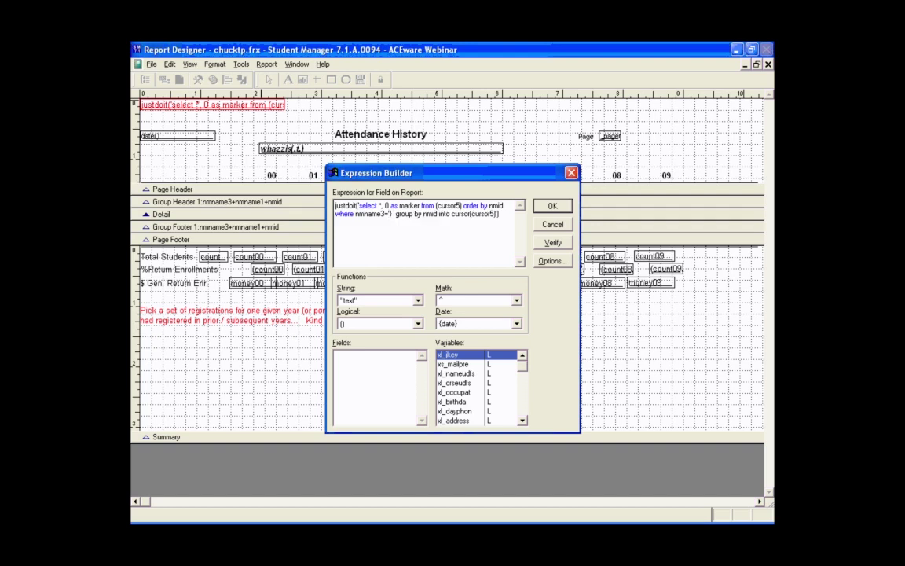
text(')
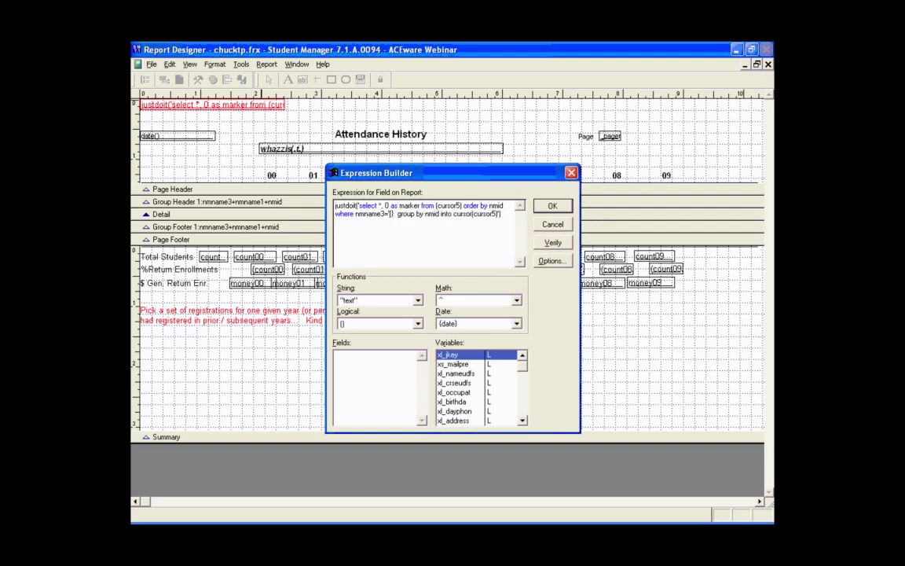
text(H)
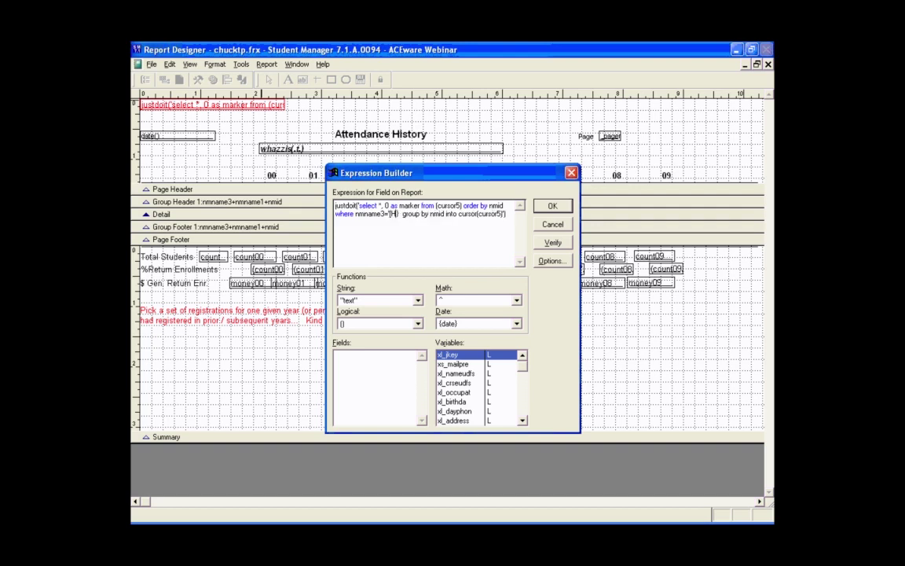
text(')
key(BackSpace)
text(])
click(389, 213)
key(BackSpace)
text([)
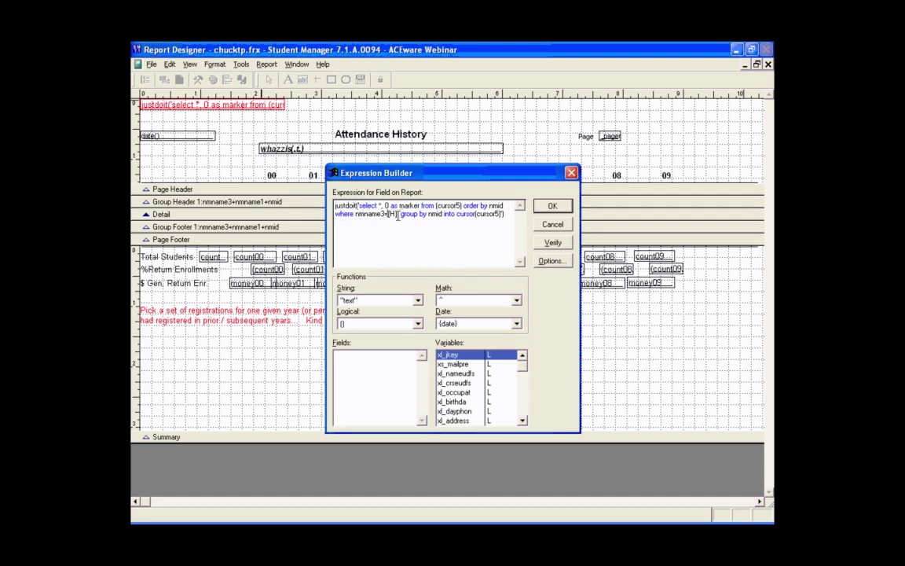
Move the where nmname3=[H] clause to after (cursor5) in the query.
drag(336, 214, 398, 215)
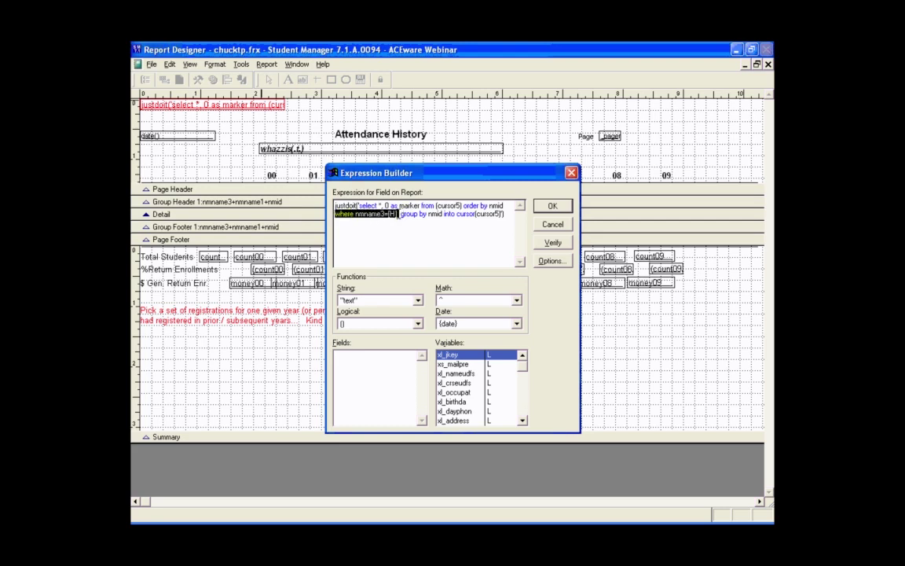
key(Delete)
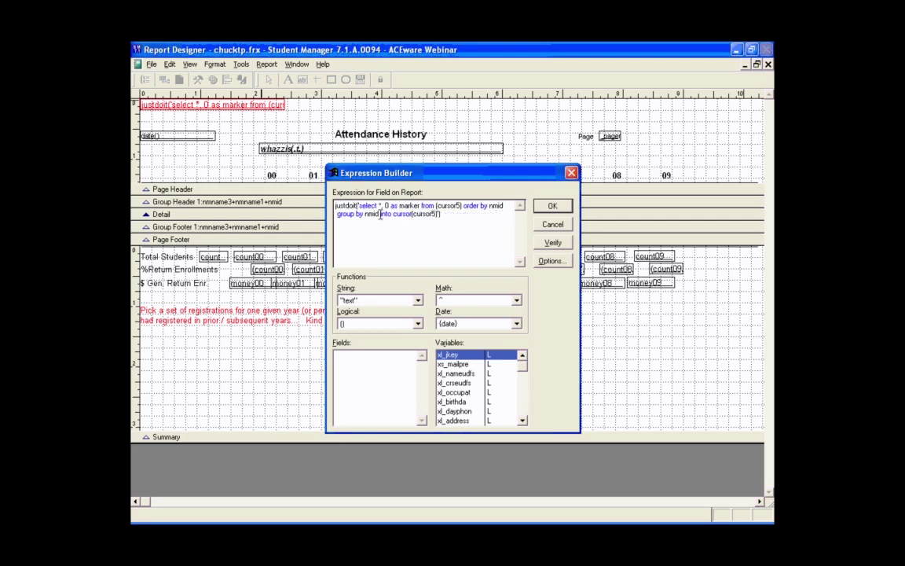
key(ctrl+z)
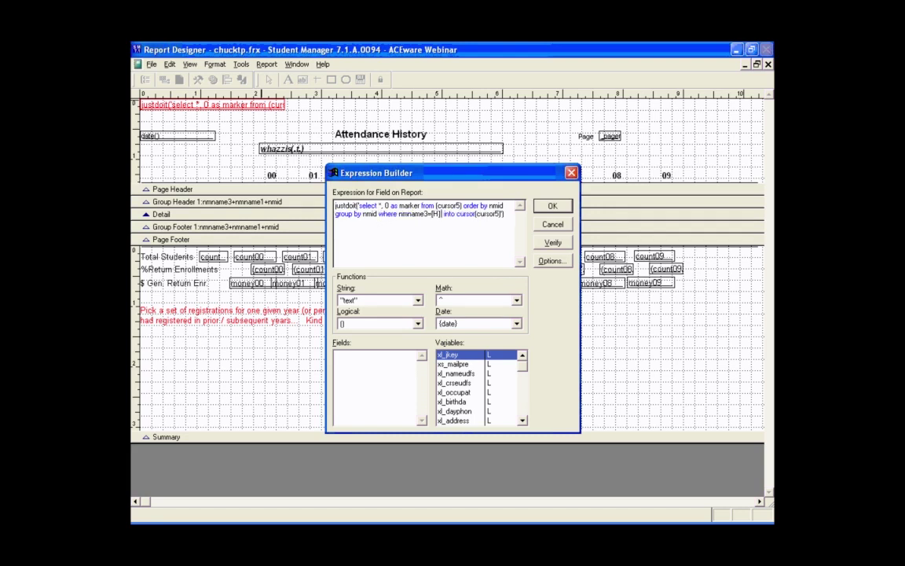
drag(442, 214, 378, 214)
key(ctrl+c)
key(Delete)
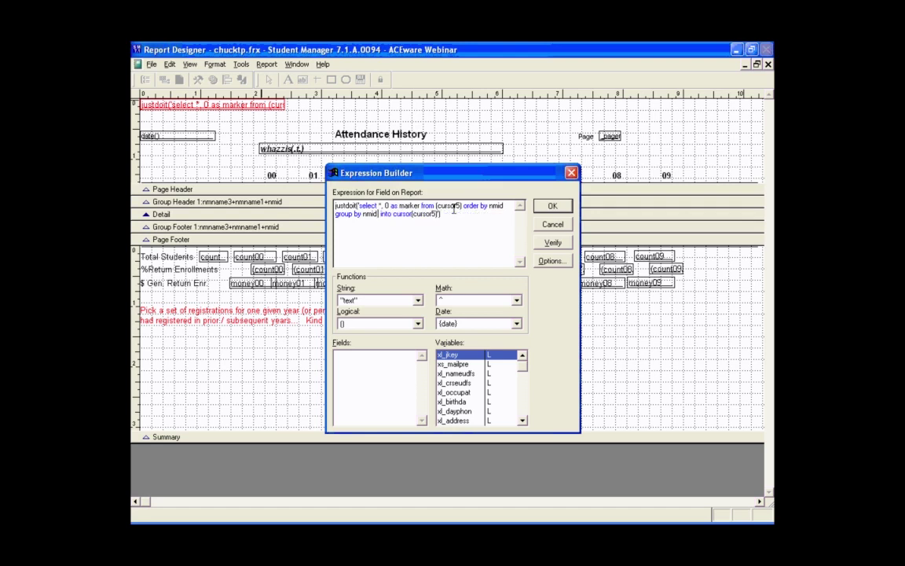
click(463, 206)
key(ctrl+v)
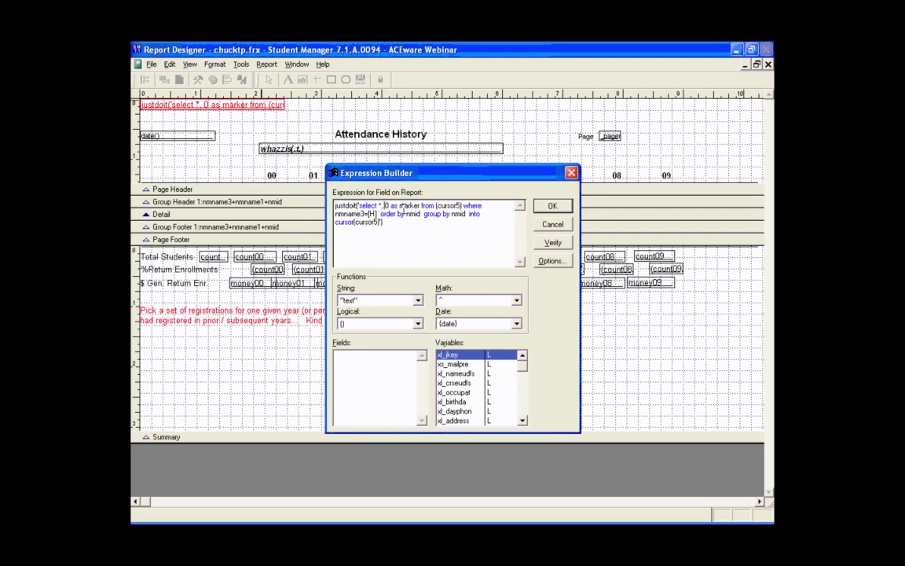
Add an addname(nmid,nmnumtal) as taken column, order by taken, then cancel the edits.
click(384, 205)
text(addname)
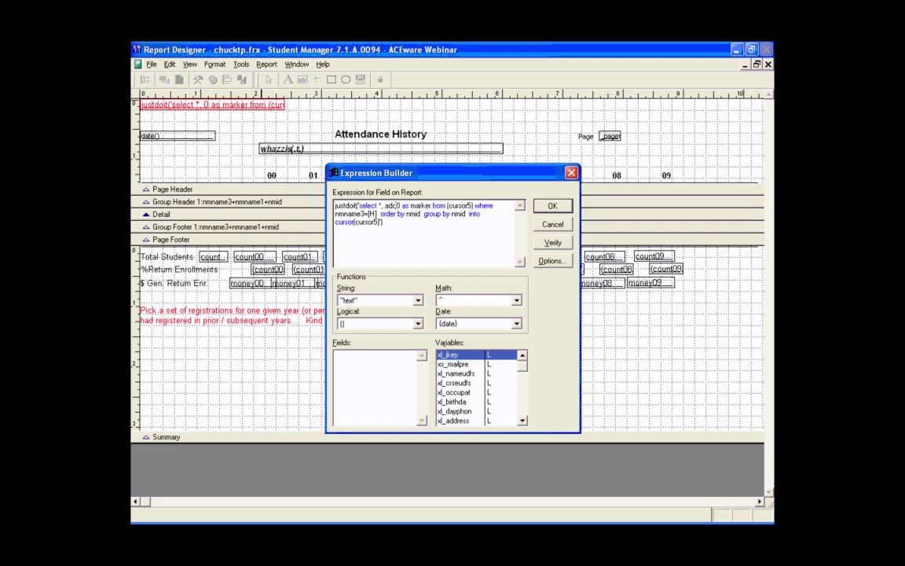
text((nmid))
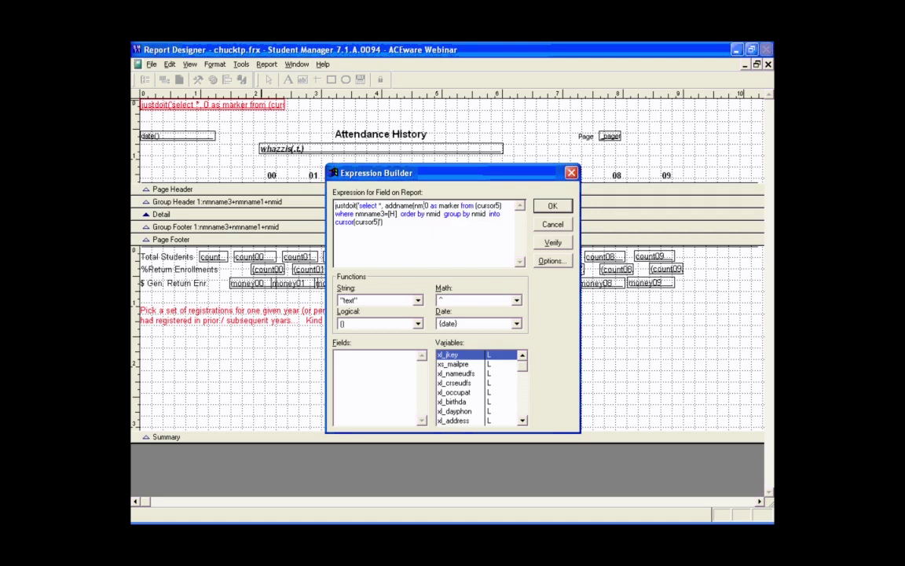
text(,[)
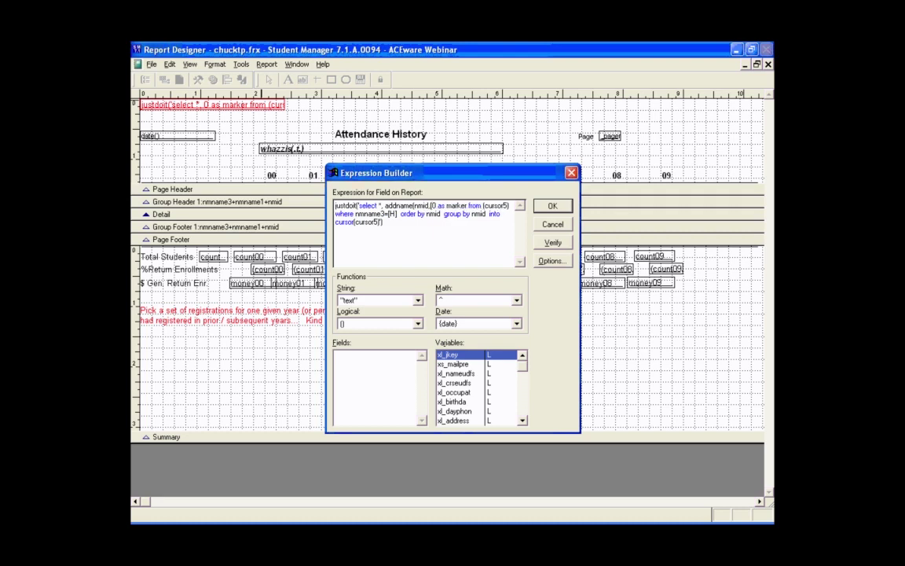
text(nmnumtal)
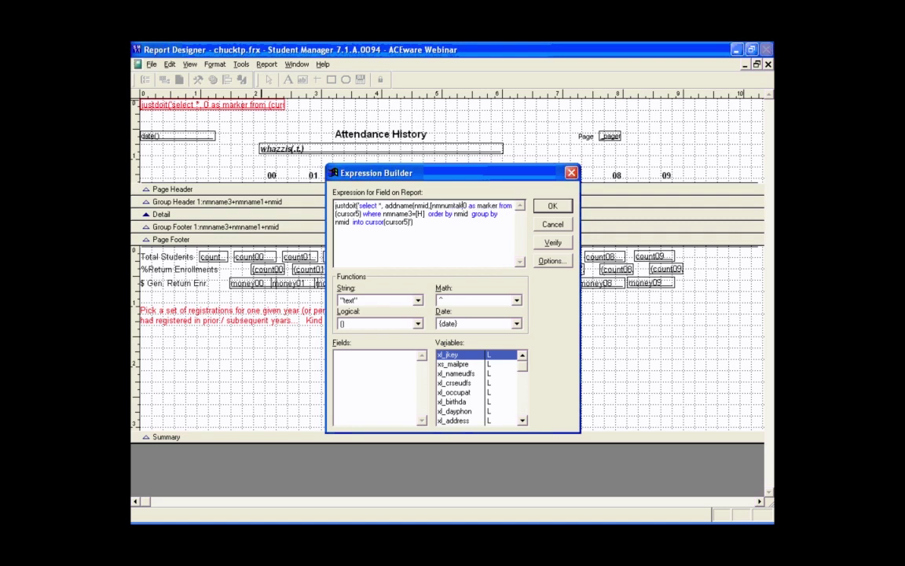
key(Right)
text(as take)
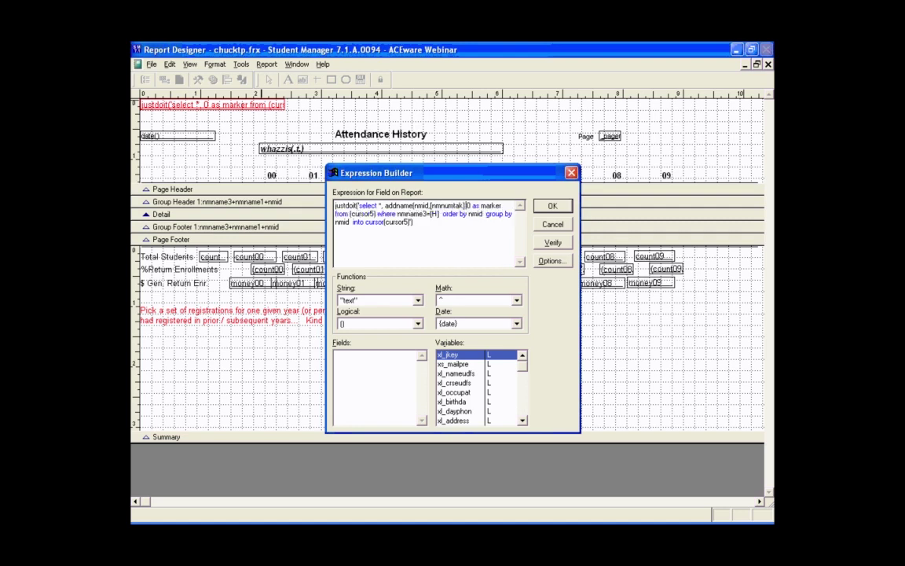
text(n)
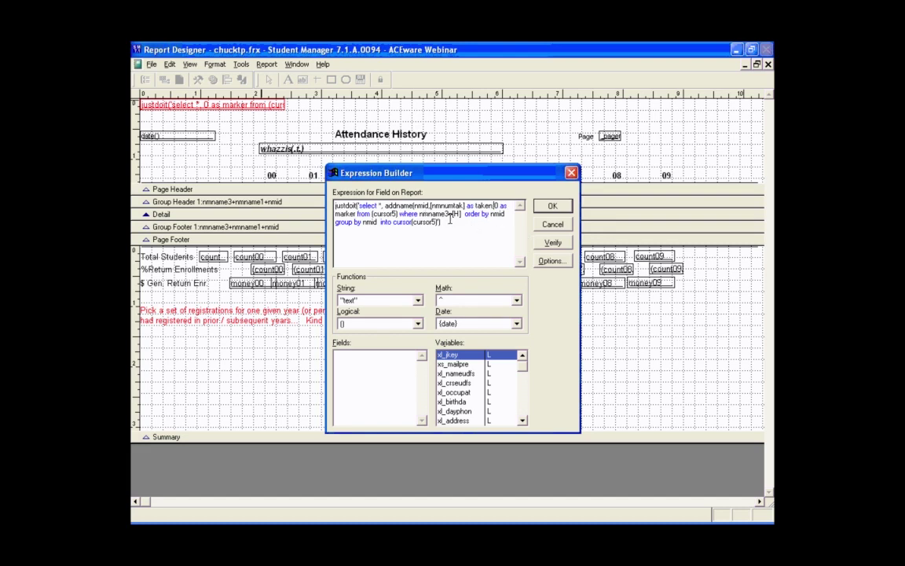
text(,)
text(])
drag(490, 213, 504, 214)
text(taken)
click(384, 205)
click(767, 67)
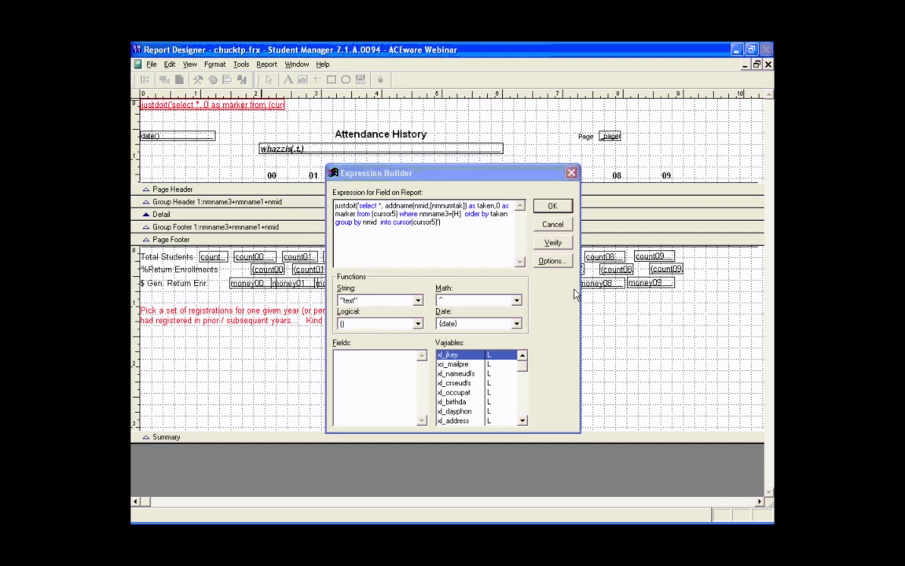
click(552, 224)
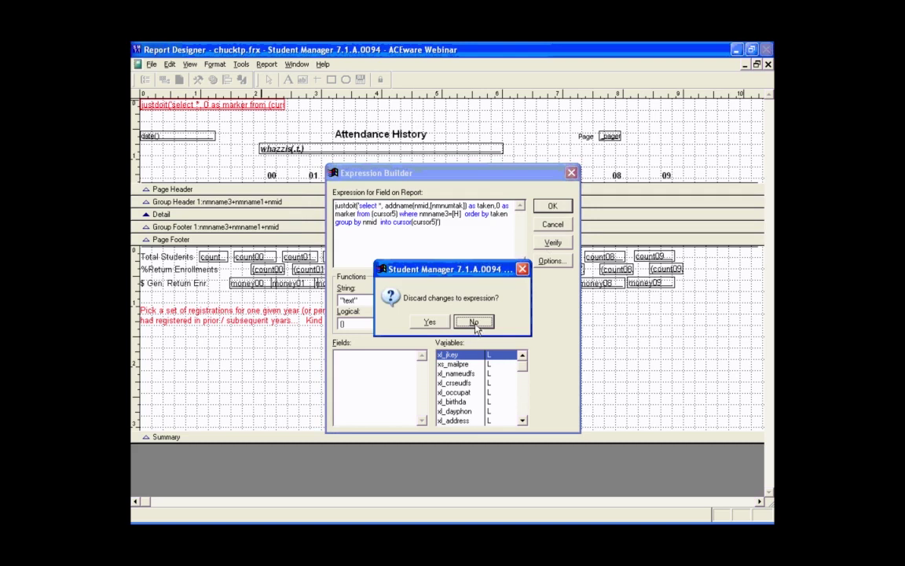
Discard the SQL expression changes and close the justdoit field settings.
click(473, 326)
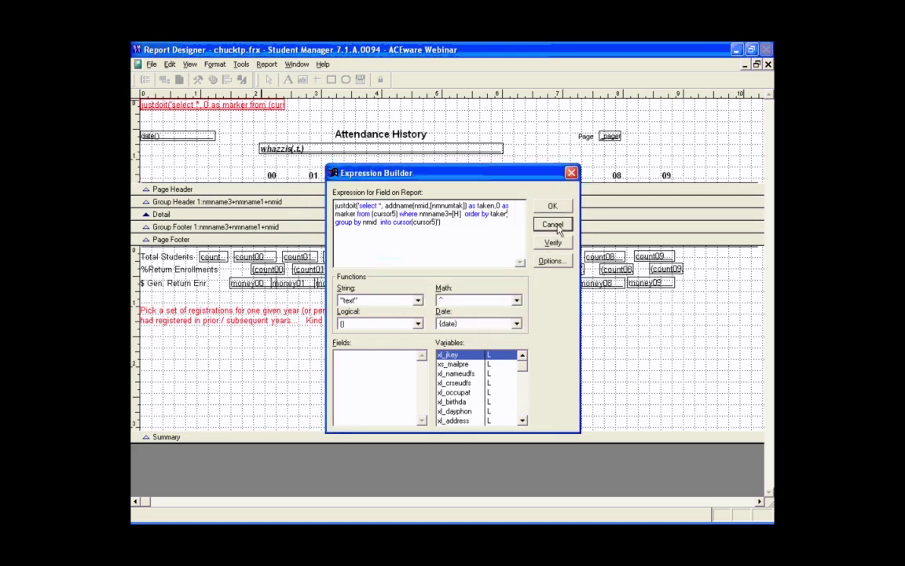
click(553, 225)
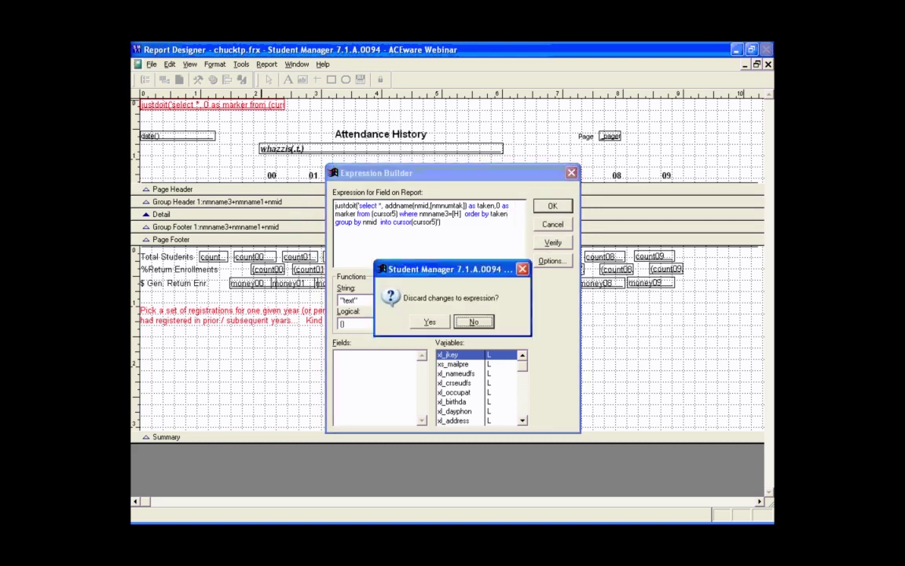
click(430, 324)
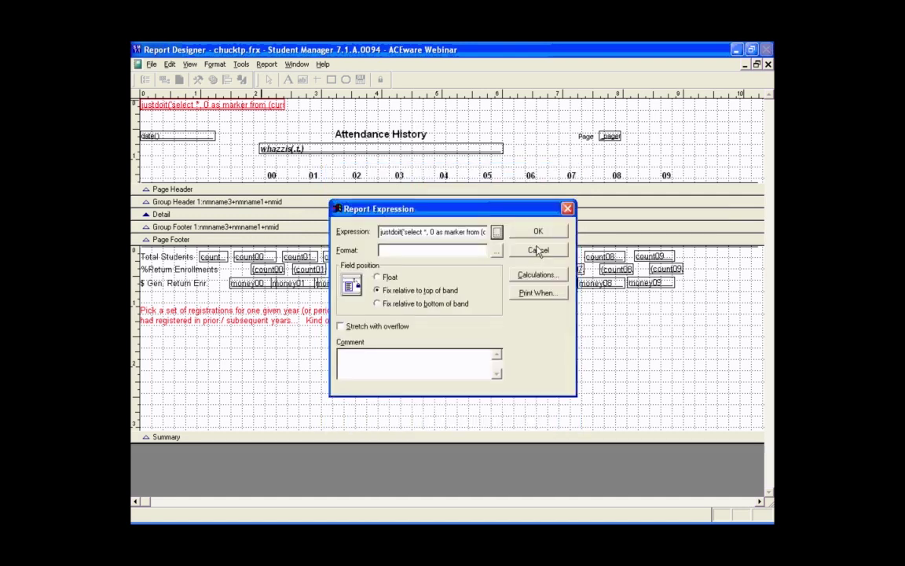
click(539, 251)
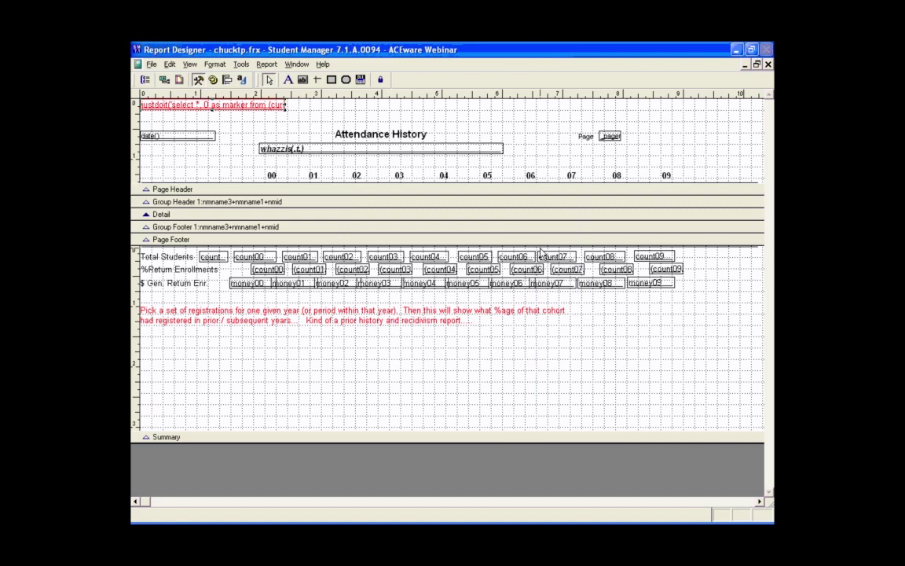
In Report Variables, try moving count06 above count in the variable order.
click(268, 66)
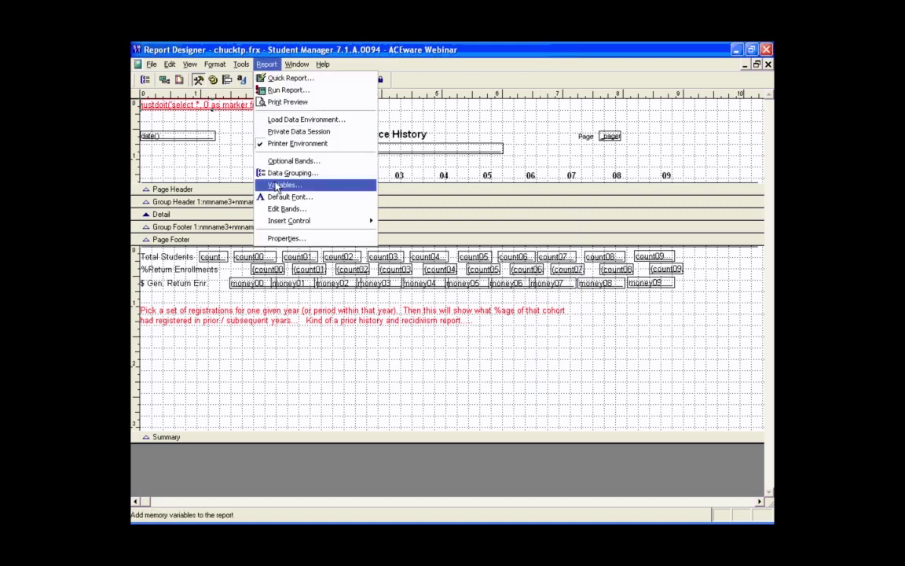
click(272, 184)
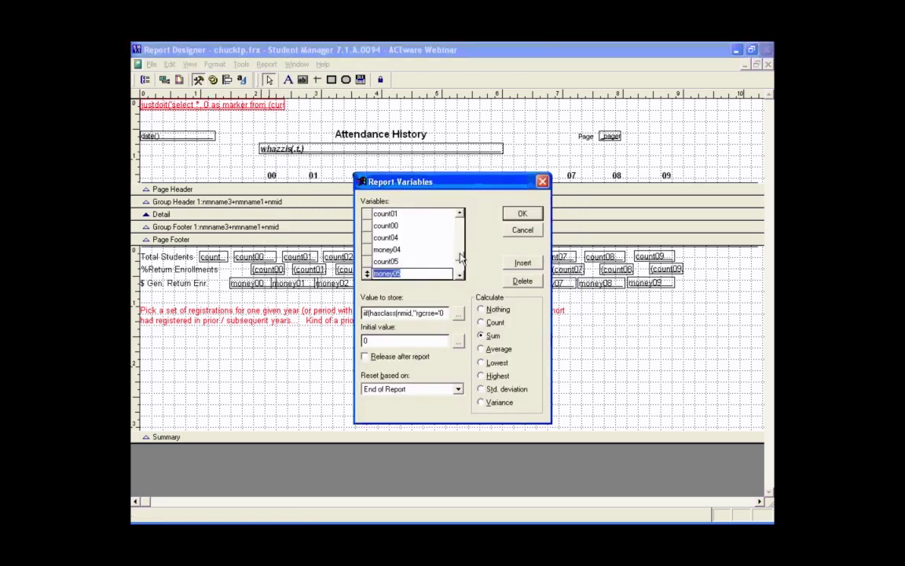
scroll(393, 227, up, 5)
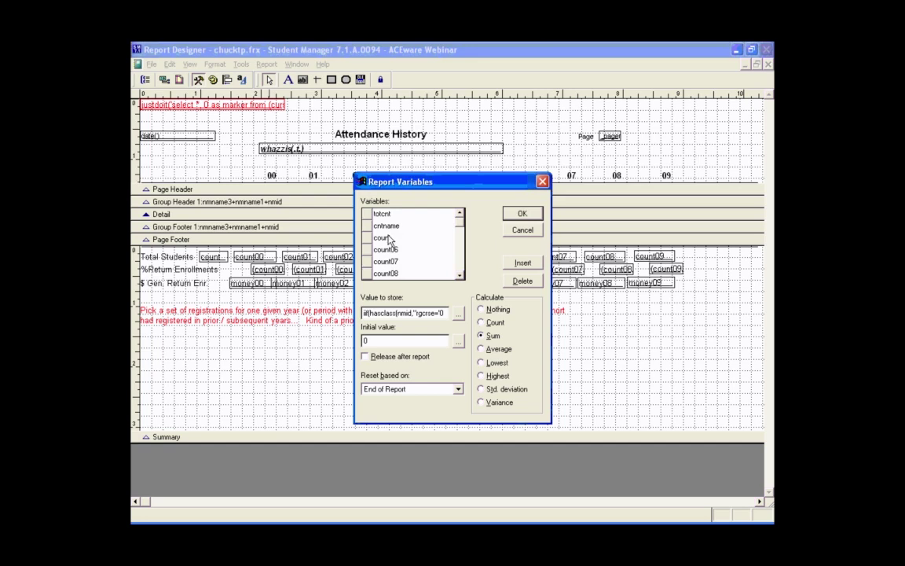
click(367, 250)
drag(366, 251, 368, 238)
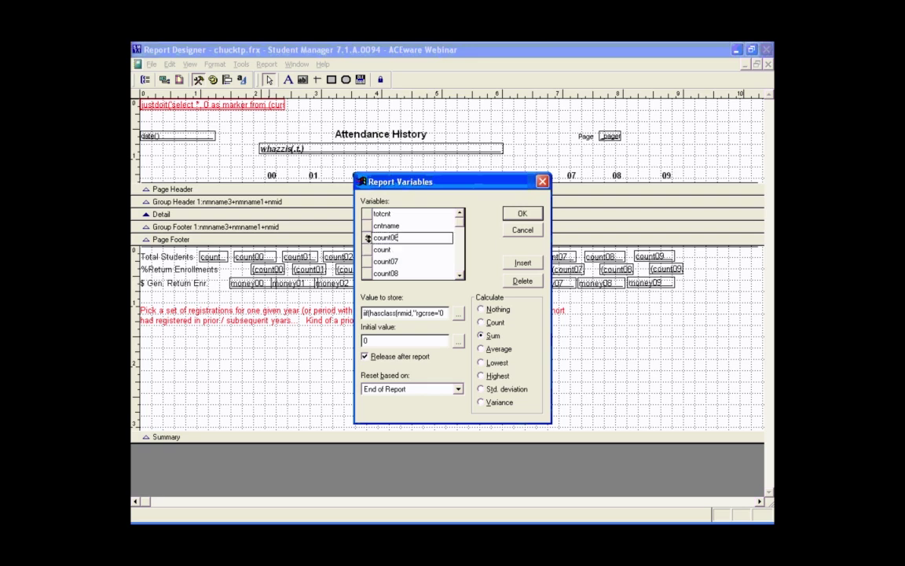
click(460, 276)
drag(460, 276, 460, 276)
click(460, 277)
click(460, 277)
click(461, 276)
click(460, 277)
click(460, 277)
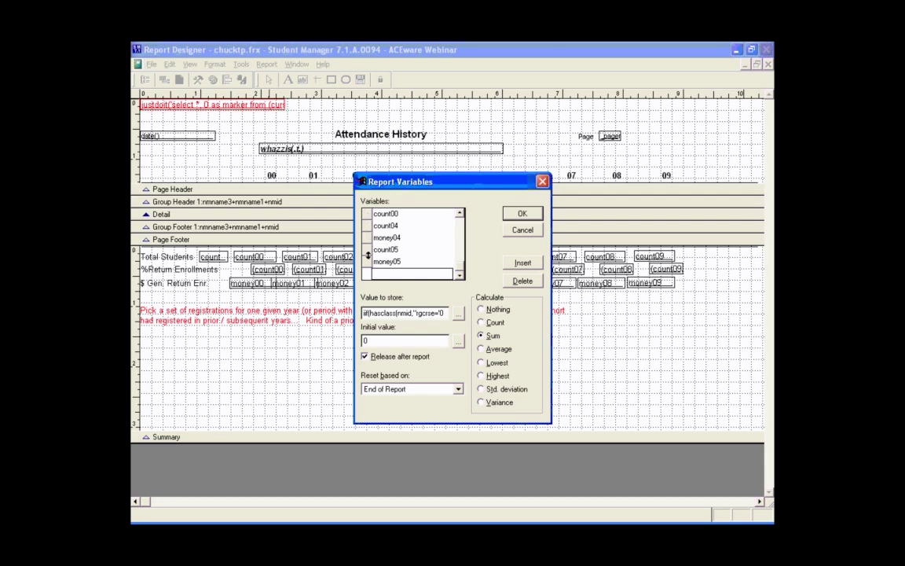
Select count05, step down to money05, and cancel the Report Variables dialog.
click(397, 249)
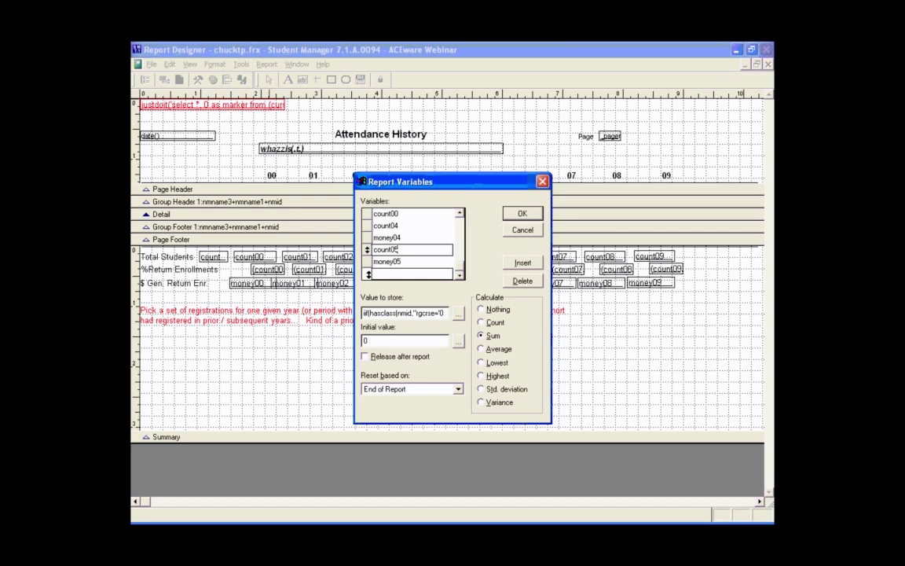
key(Down)
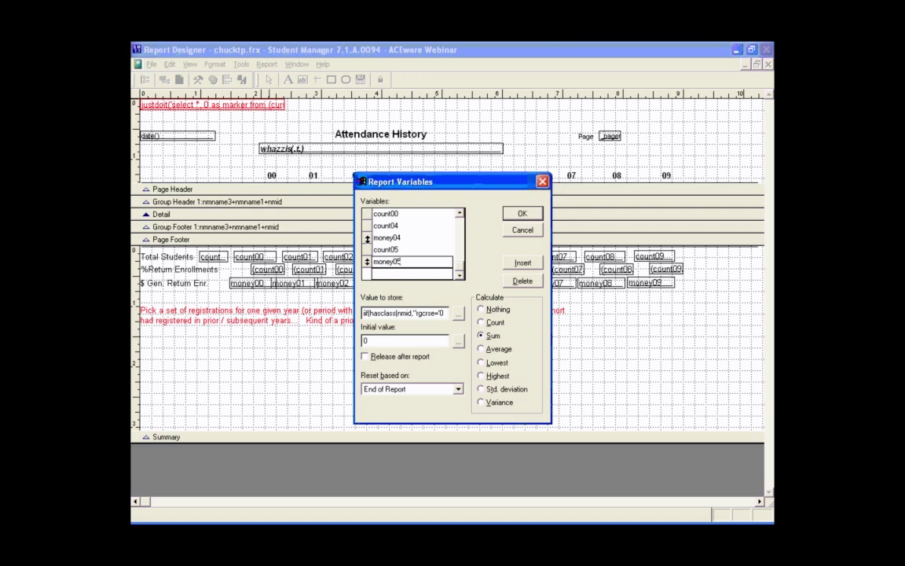
click(522, 229)
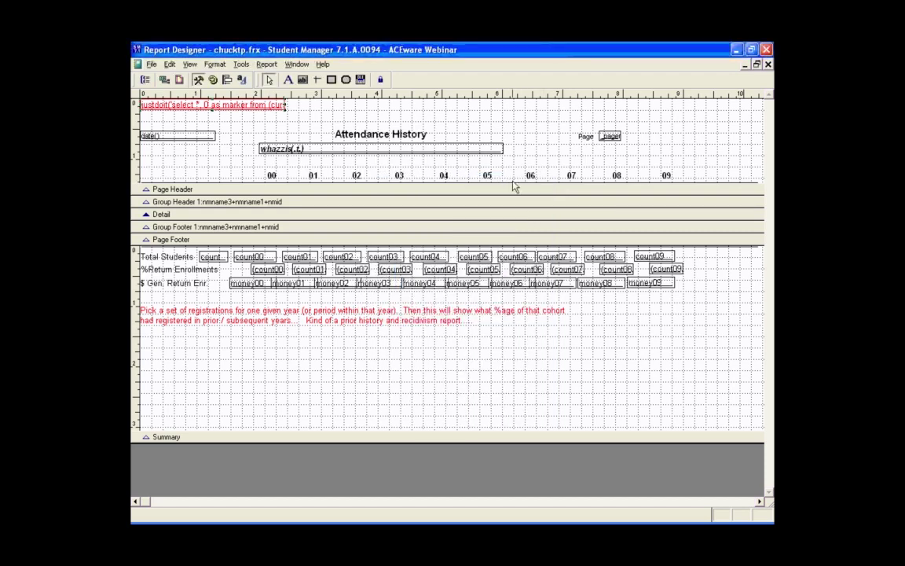
key(ctrl+e)
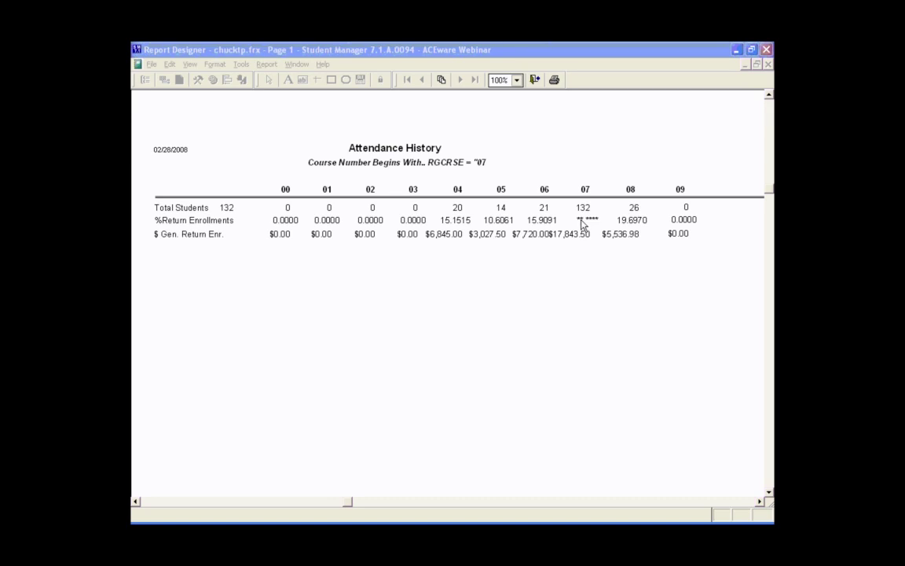
key(Escape)
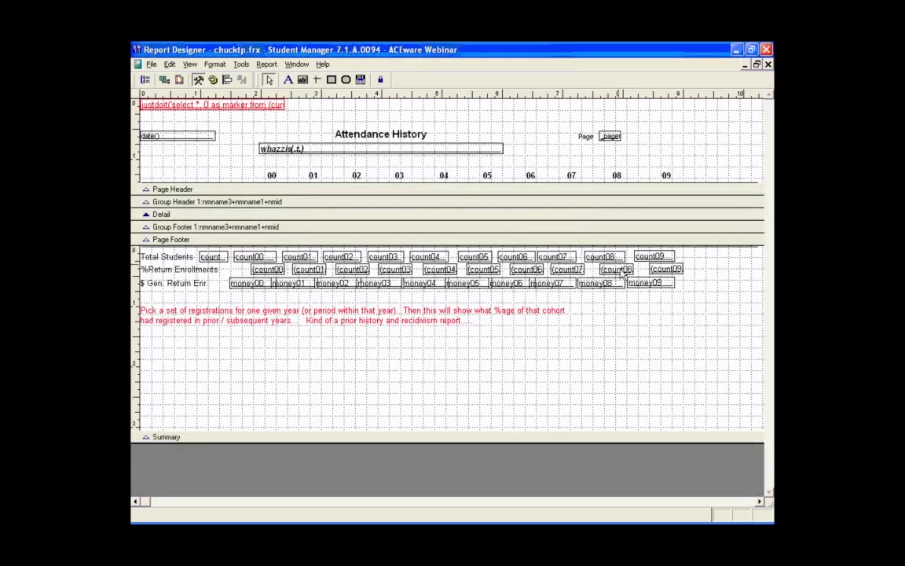
Inspect the count08 percentage field's expression and display format, accepting it unchanged.
double_click(609, 269)
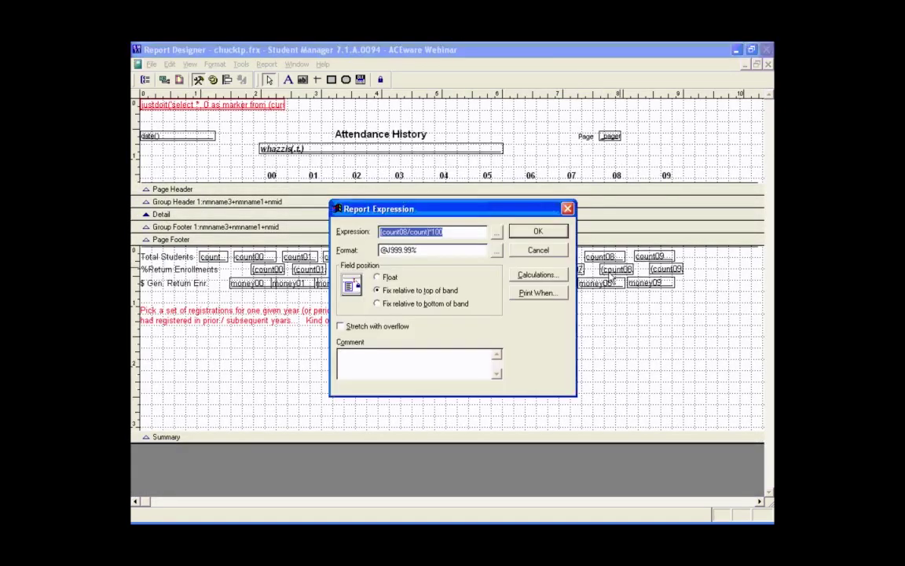
click(384, 250)
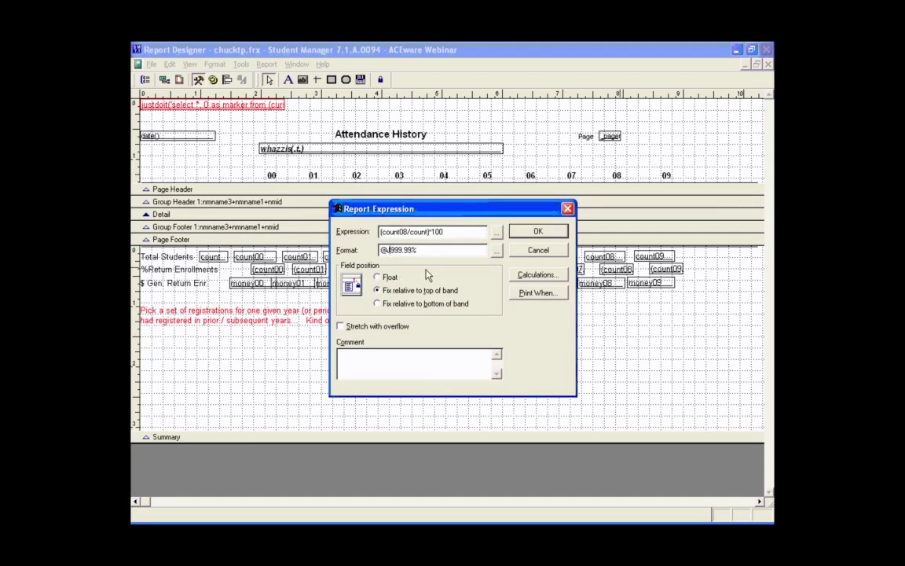
click(553, 232)
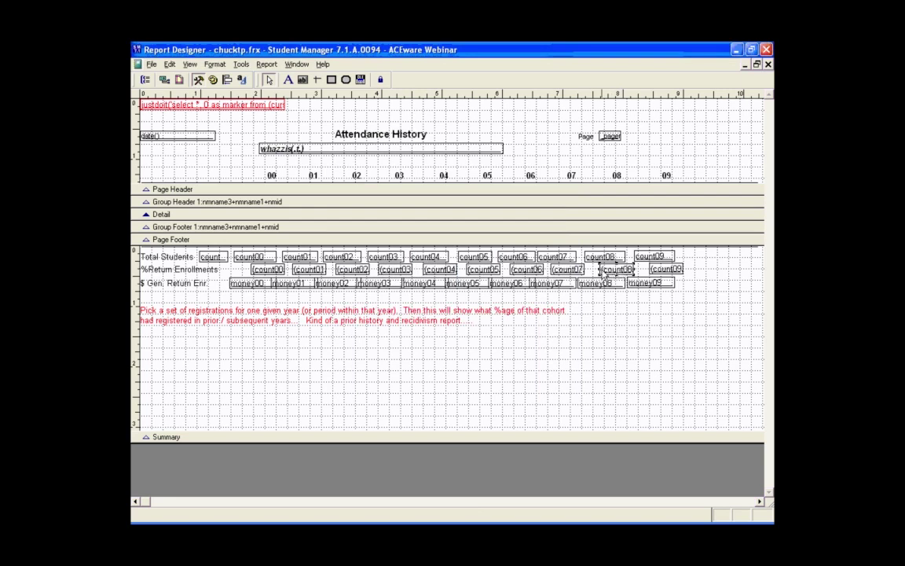
Widen the count08 field leftward and check it in a full-size report preview.
drag(599, 268, 587, 269)
right_click(584, 202)
click(609, 210)
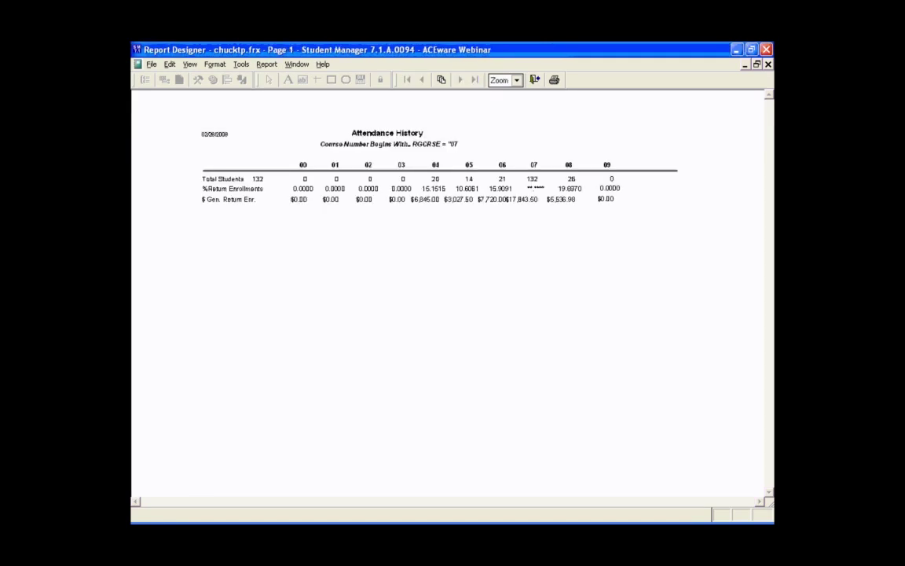
click(540, 191)
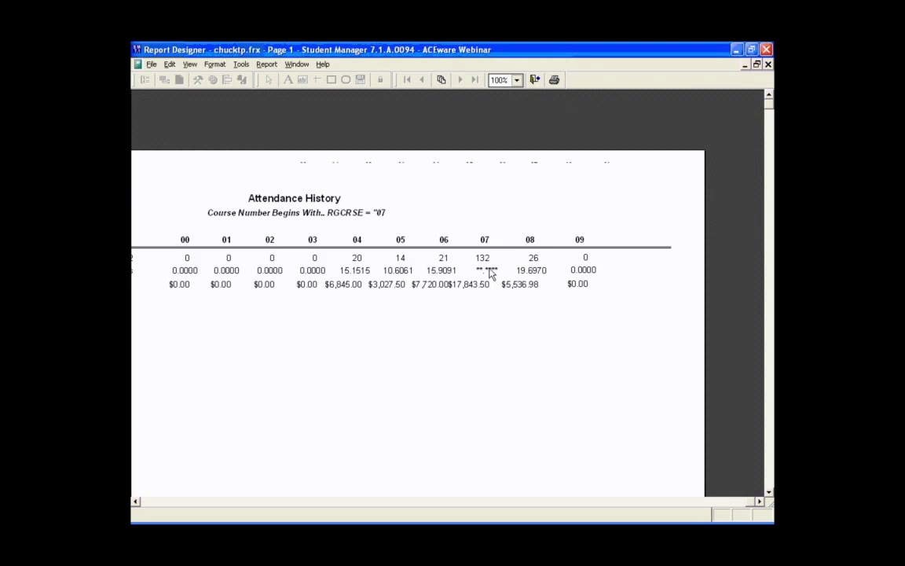
key(Escape)
click(567, 269)
Widen count07 leftward so column 07 previews as 100.0000, then open its expression.
drag(550, 268, 511, 269)
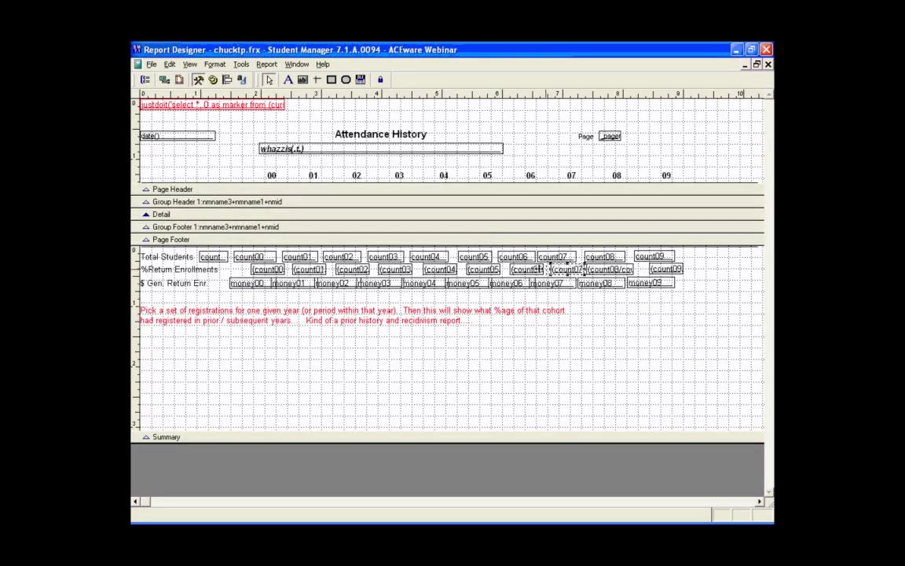
right_click(488, 227)
click(510, 235)
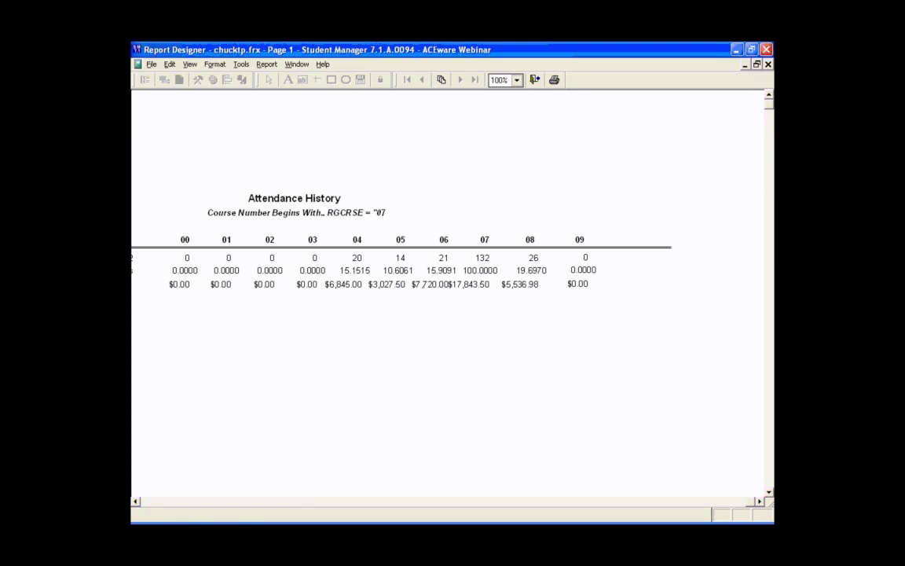
key(Escape)
double_click(582, 269)
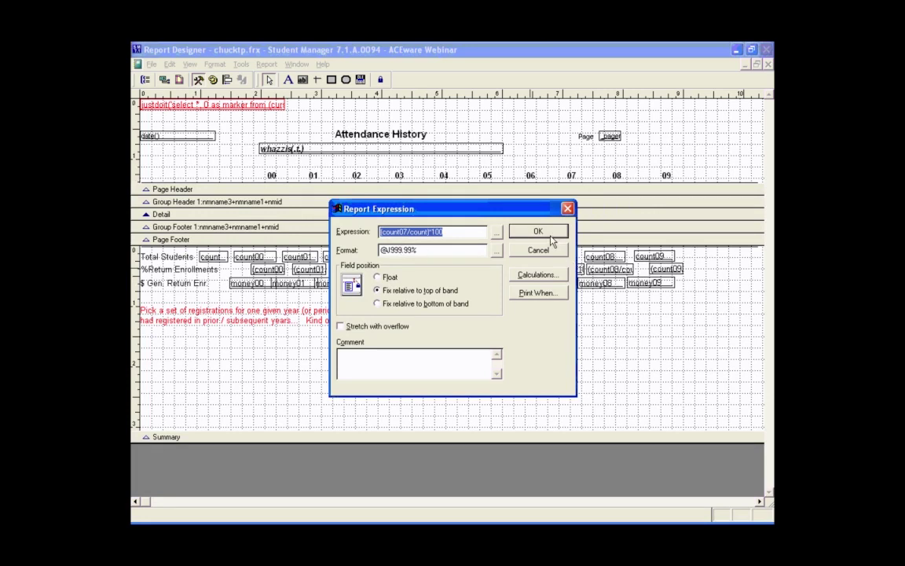
Move the count07 and count05 fields below the description text and preview the result.
click(525, 231)
drag(553, 276, 567, 351)
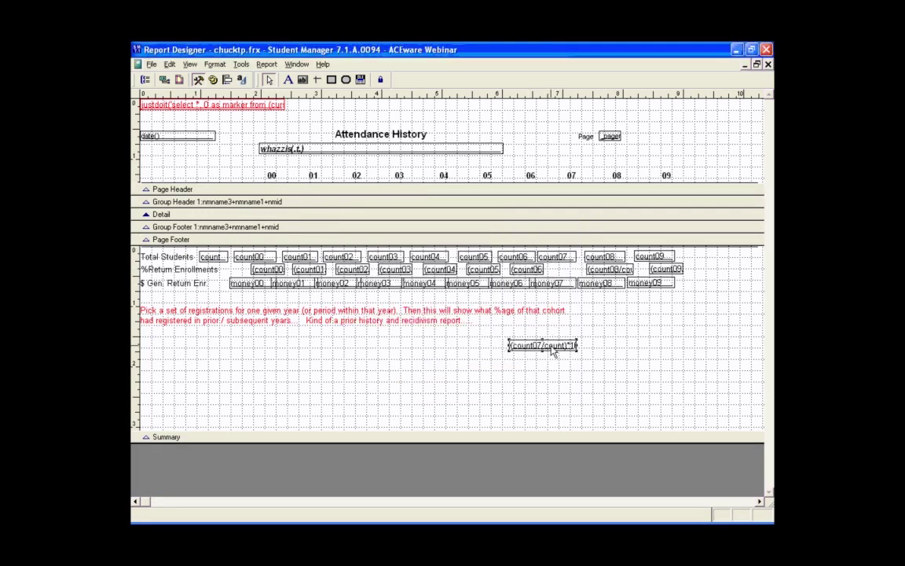
click(494, 271)
drag(495, 276, 460, 349)
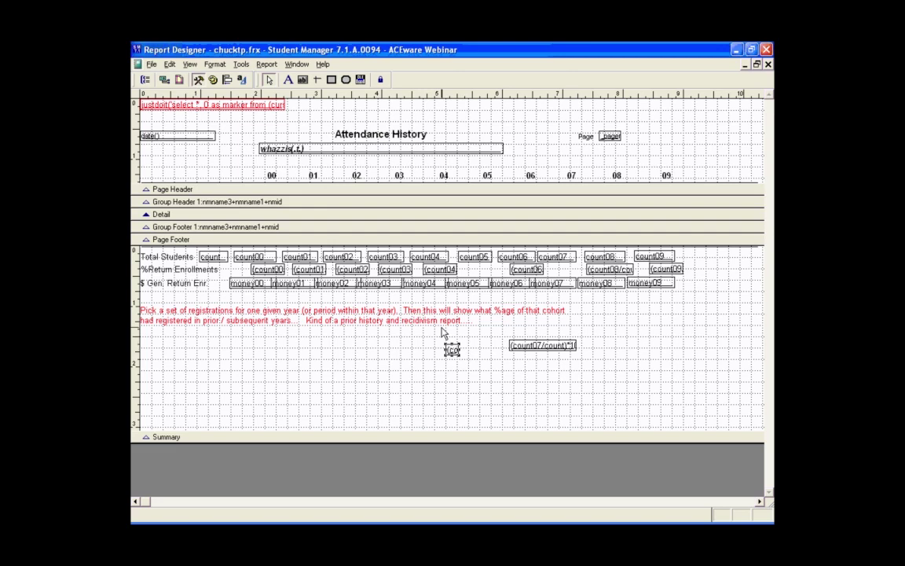
key(ctrl+e)
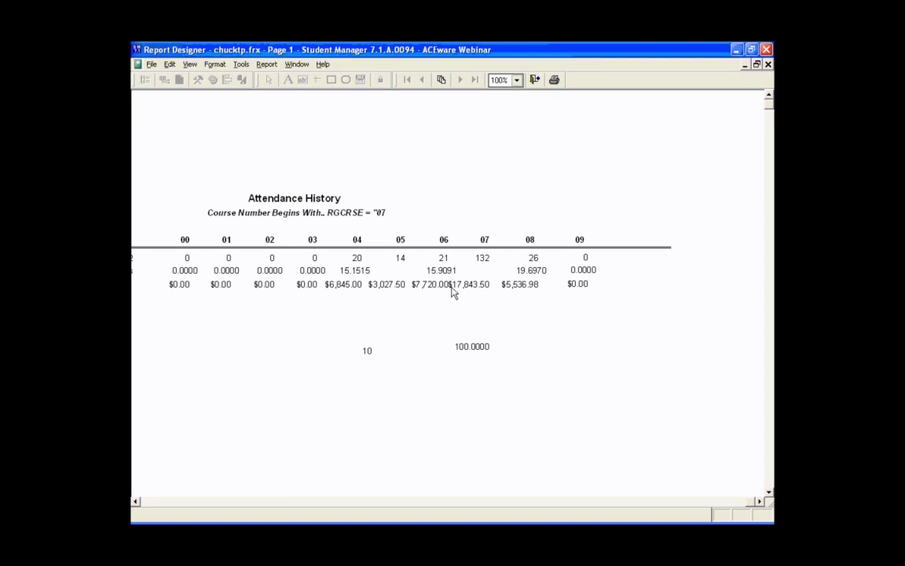
key(Escape)
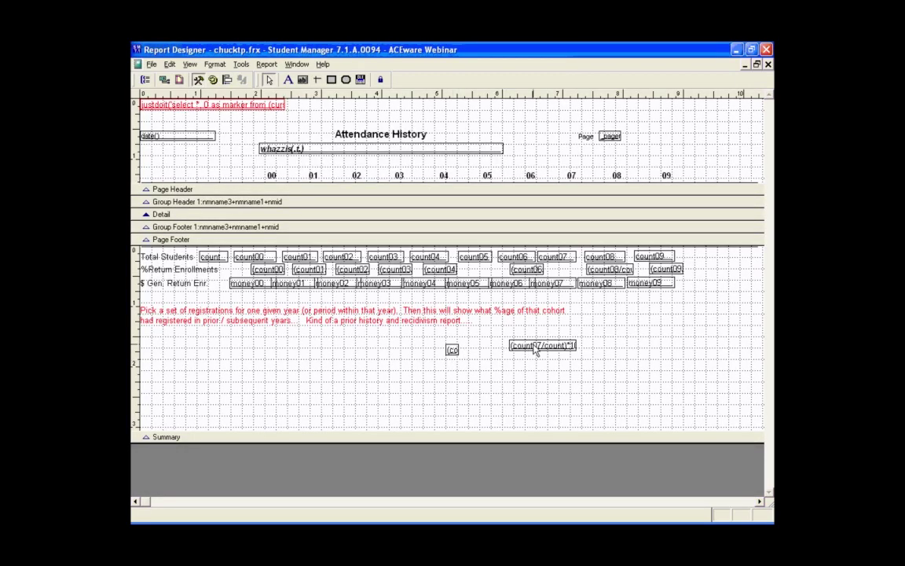
Recheck the count07 expression, close the report design window, and switch to PowerPoint.
double_click(533, 351)
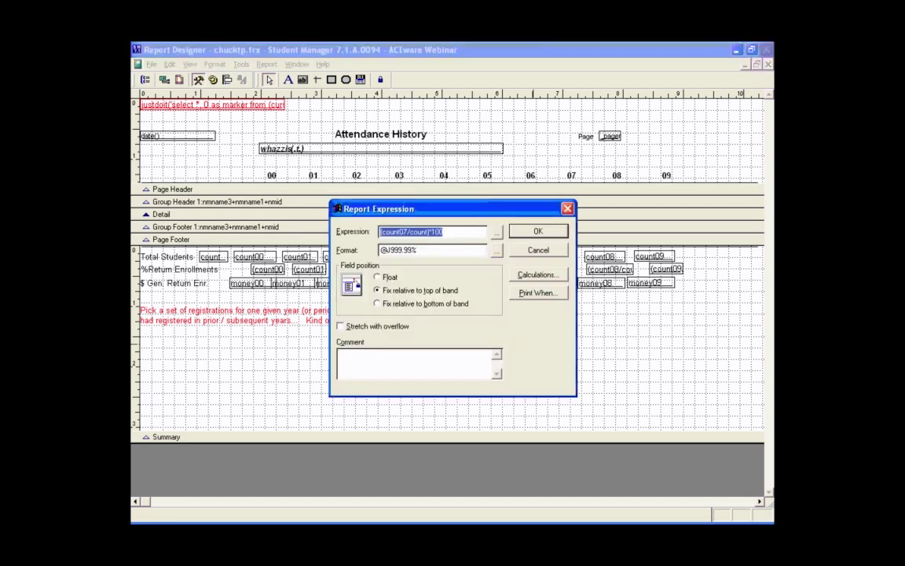
click(536, 230)
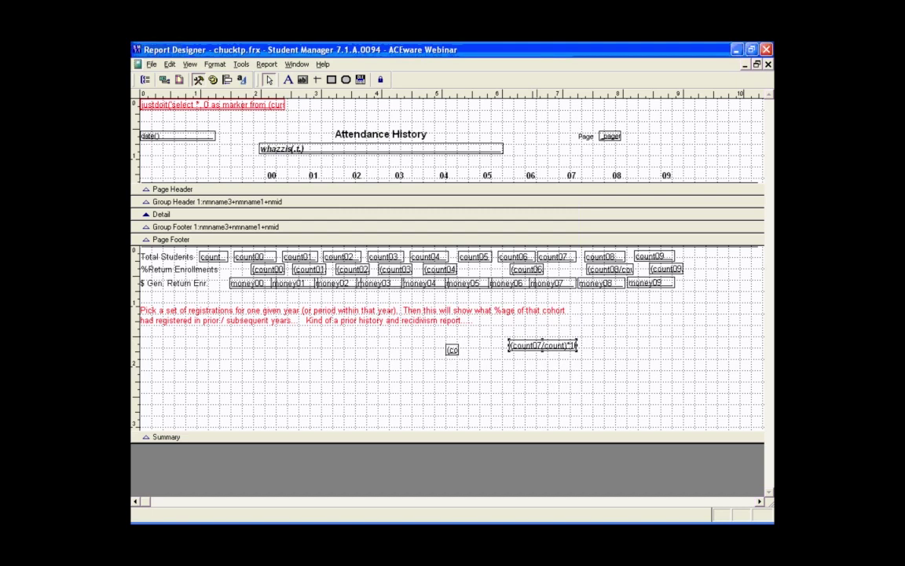
click(768, 65)
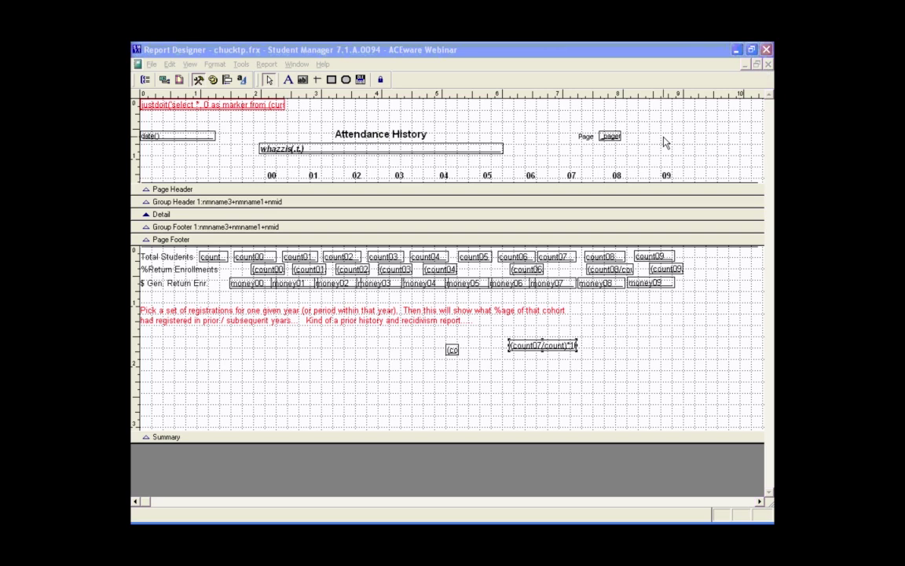
key(alt+Tab)
key(alt+Tab)
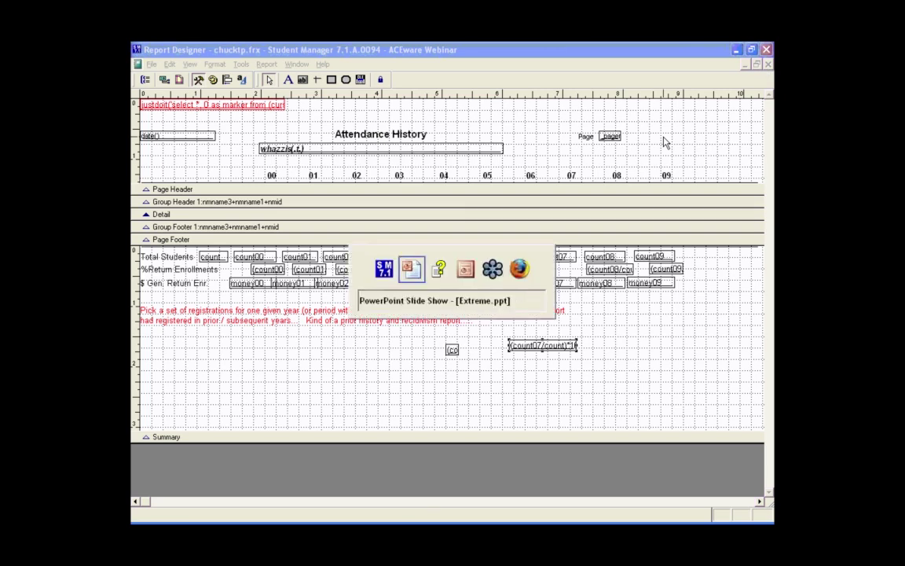